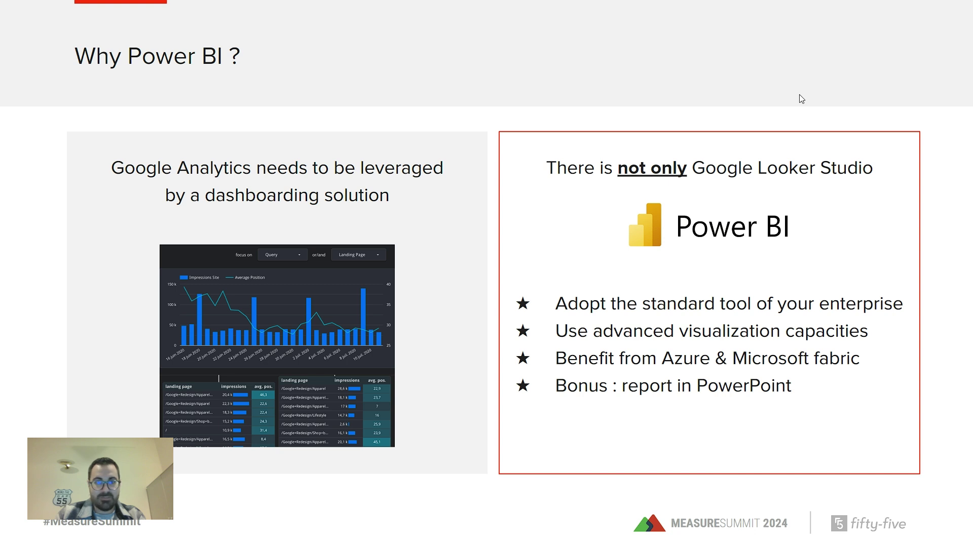
- Advance the slideshow to slide 9, 'The quickest way', then leave full-screen presenting
{"action": "key", "text": "Right"}
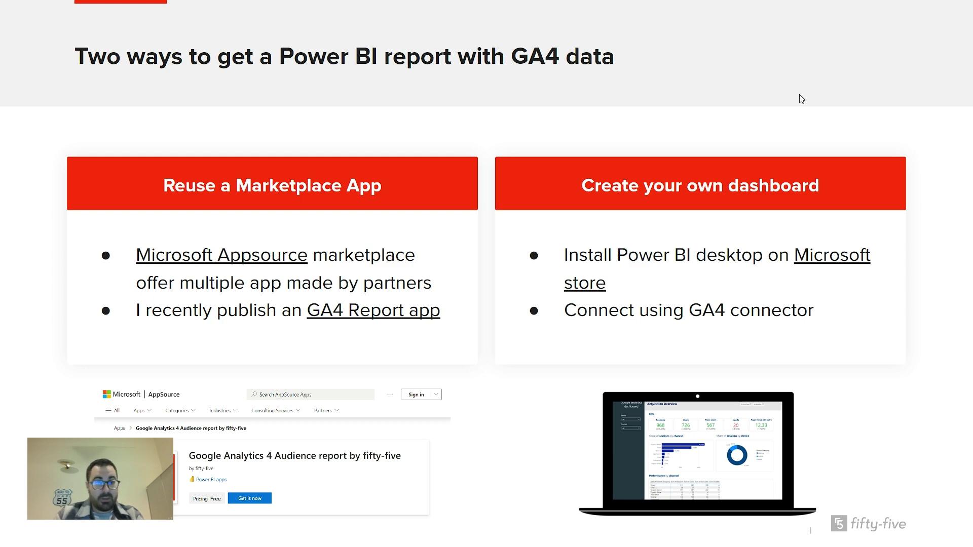
{"action": "key", "text": "Right"}
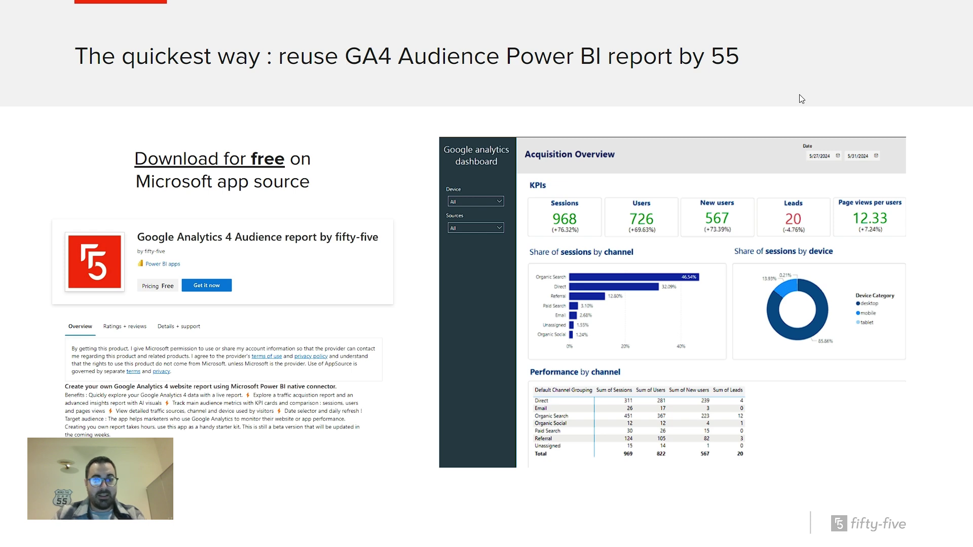
{"action": "key", "text": "Escape"}
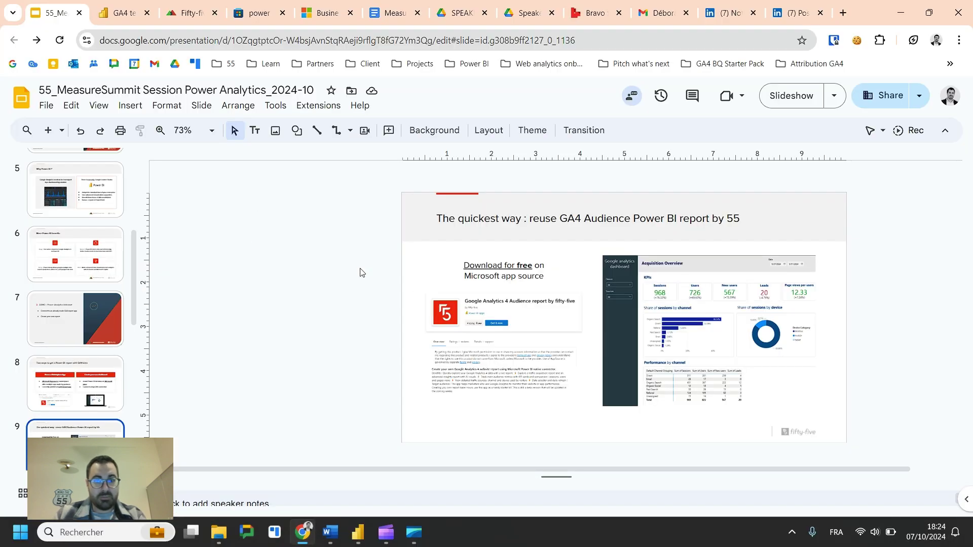
- Follow the slide's 'Download for free' link to the fifty-five GA4 Audience report AppSource page
{"action": "left_click", "coordinate": [495, 265]}
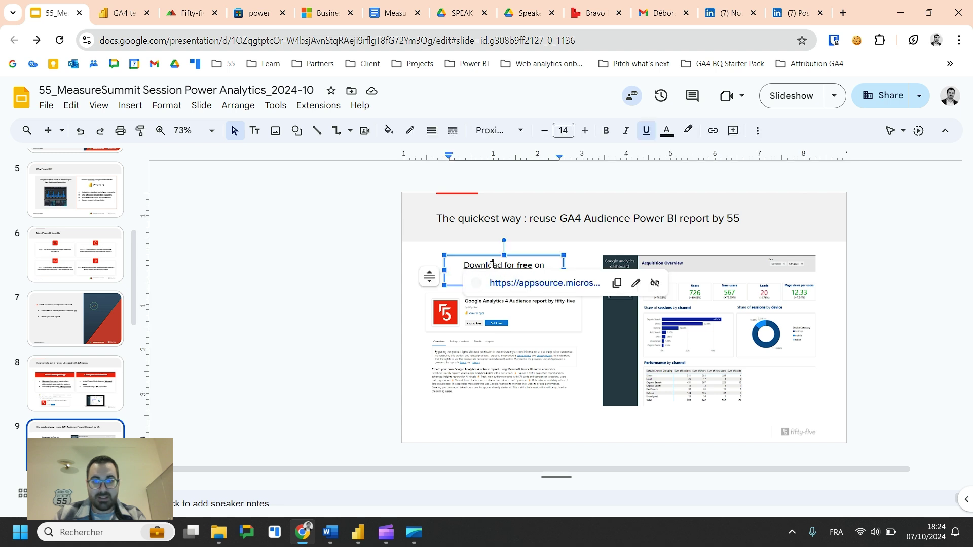
{"action": "left_click", "coordinate": [517, 285]}
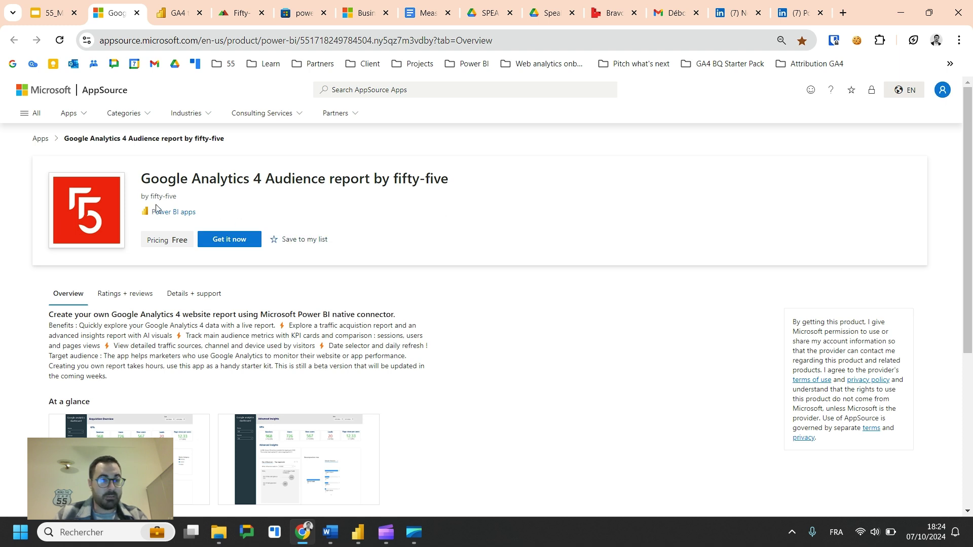
- Install another copy of the fifty-five app into a new workspace named 'Demo audience report'
{"action": "left_click", "coordinate": [233, 240]}
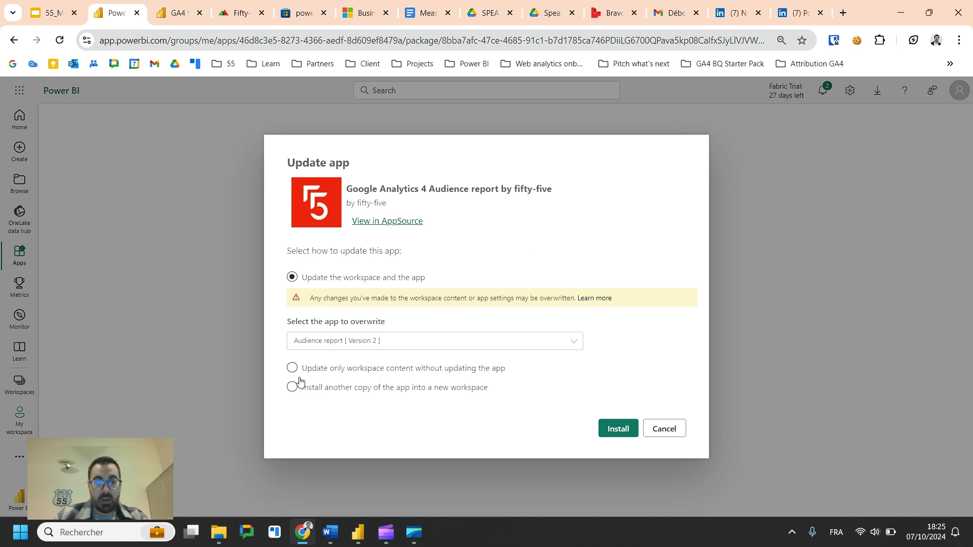
{"action": "left_click", "coordinate": [288, 389]}
{"action": "left_click", "coordinate": [330, 365]}
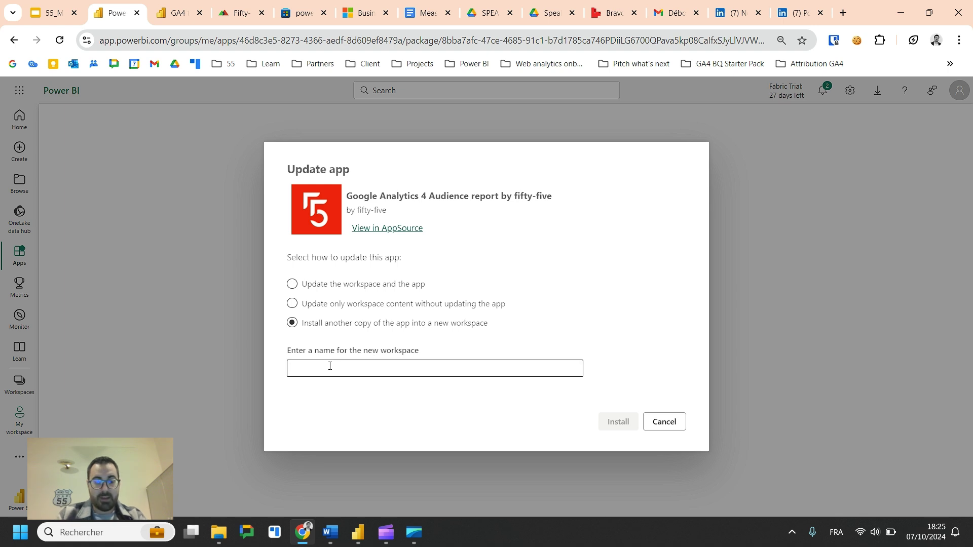
{"action": "type", "text": "Demo audience report"}
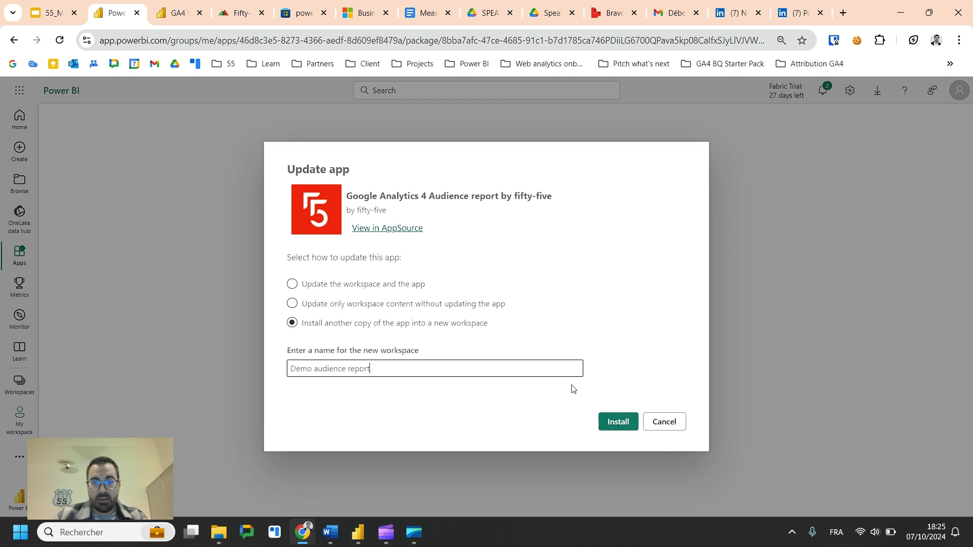
{"action": "left_click", "coordinate": [616, 425]}
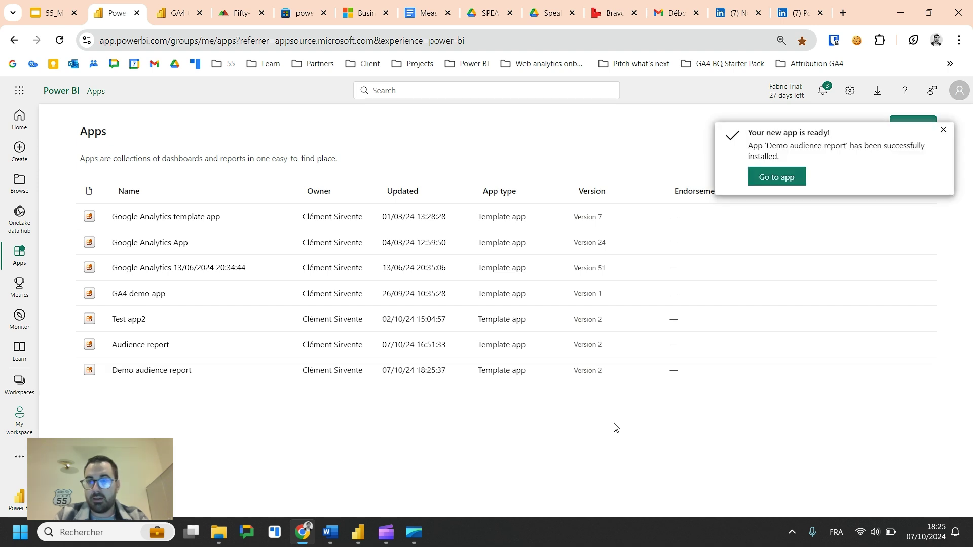
- Open the Demo audience report app and view its 'Connect your data' parameters
{"action": "left_click", "coordinate": [776, 177]}
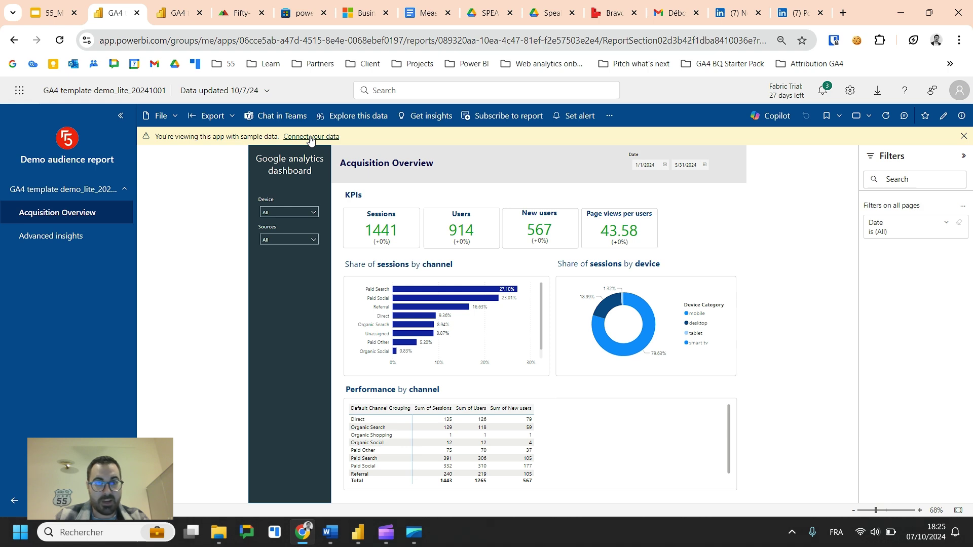
{"action": "left_click", "coordinate": [311, 137]}
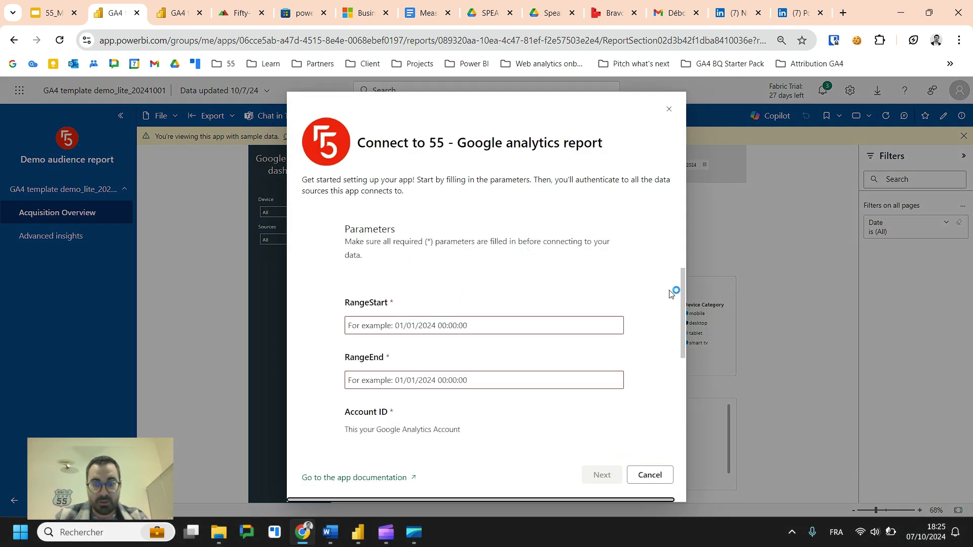
{"action": "key", "text": "XF86MonBrightnessUp"}
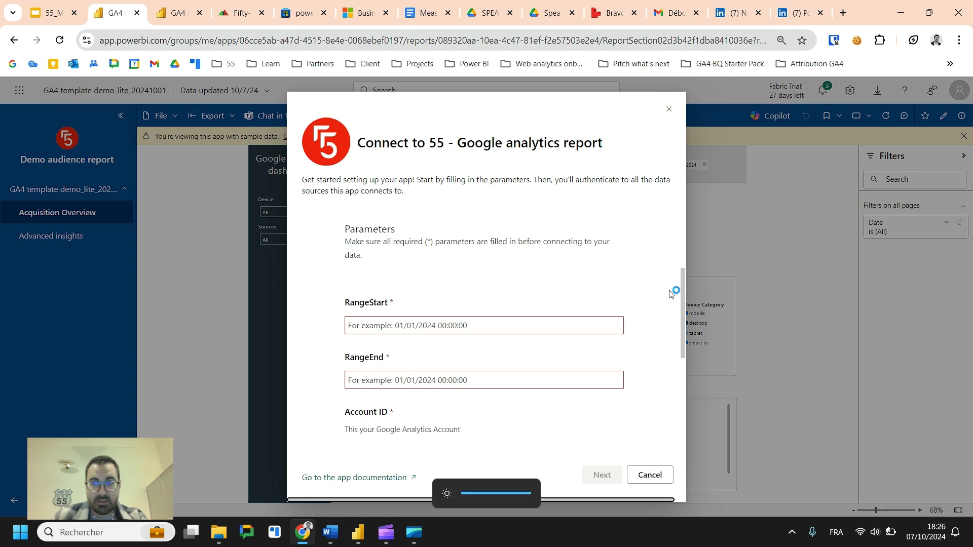
{"action": "left_click_drag", "start_coordinate": [681, 289], "coordinate": [674, 352]}
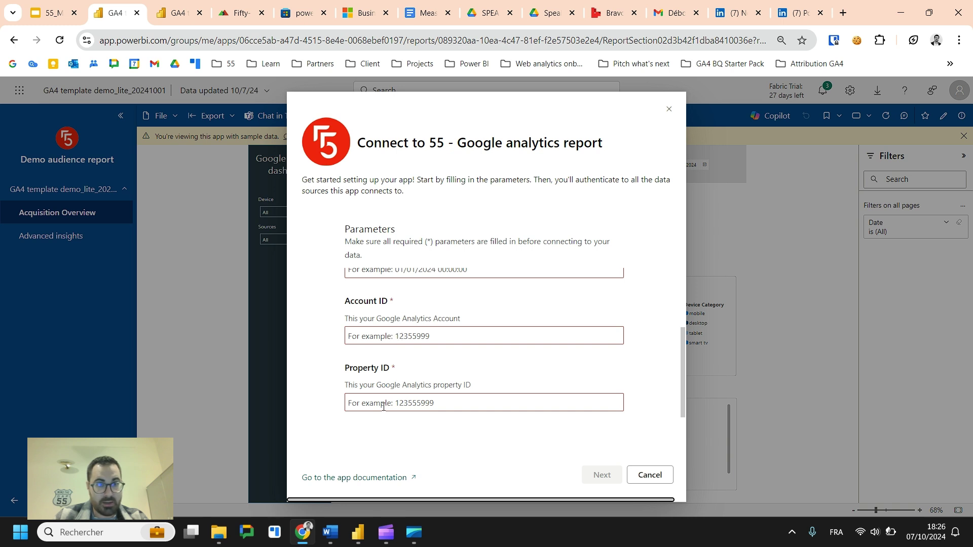
- Load analytics.google.com in the other browser tab
{"action": "left_click", "coordinate": [161, 18]}
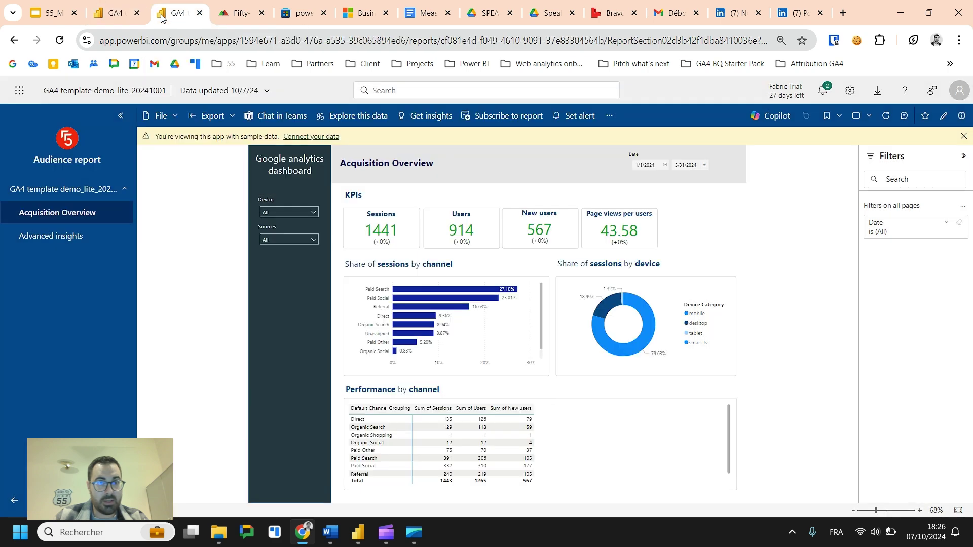
{"action": "left_click", "coordinate": [177, 44]}
{"action": "type", "text": "ana"}
{"action": "key", "text": "Return"}
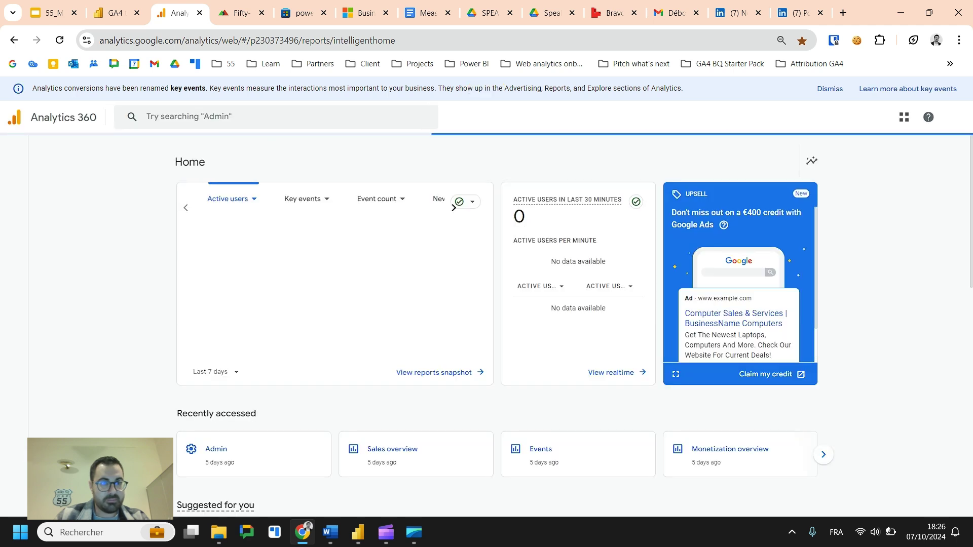
- Open Google Analytics Admin settings, then return to Power BI's Account ID and Property ID dialog
{"action": "mouse_move", "coordinate": [23, 477]}
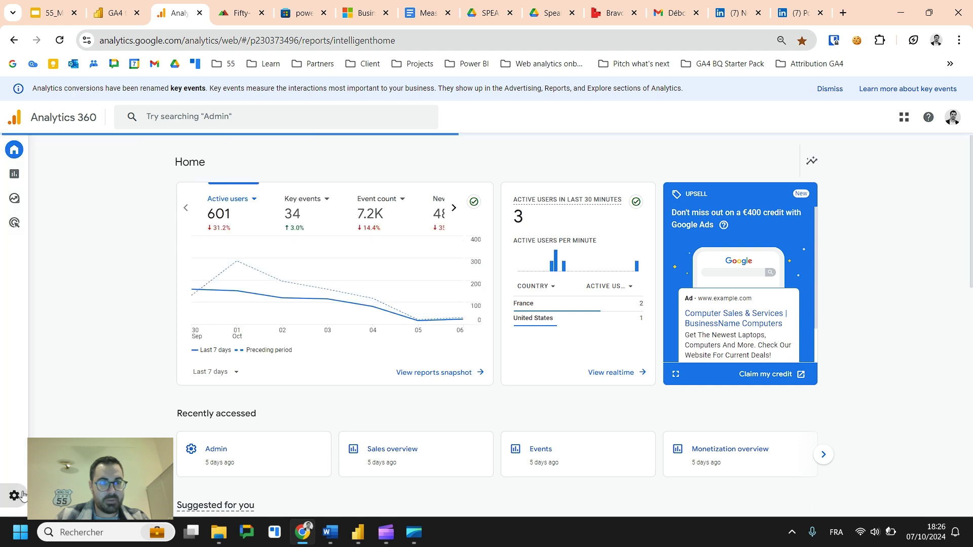
{"action": "left_click", "coordinate": [14, 495]}
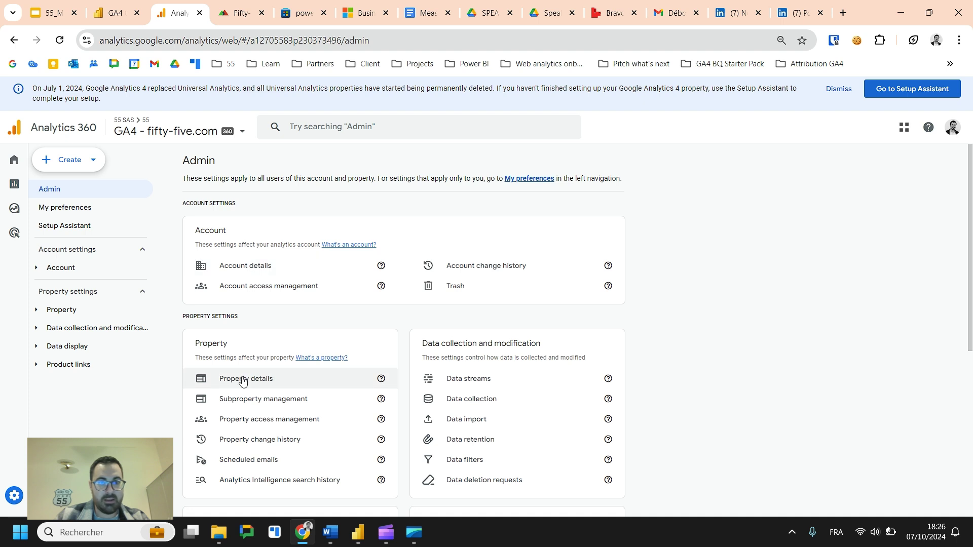
{"action": "left_click", "coordinate": [111, 13]}
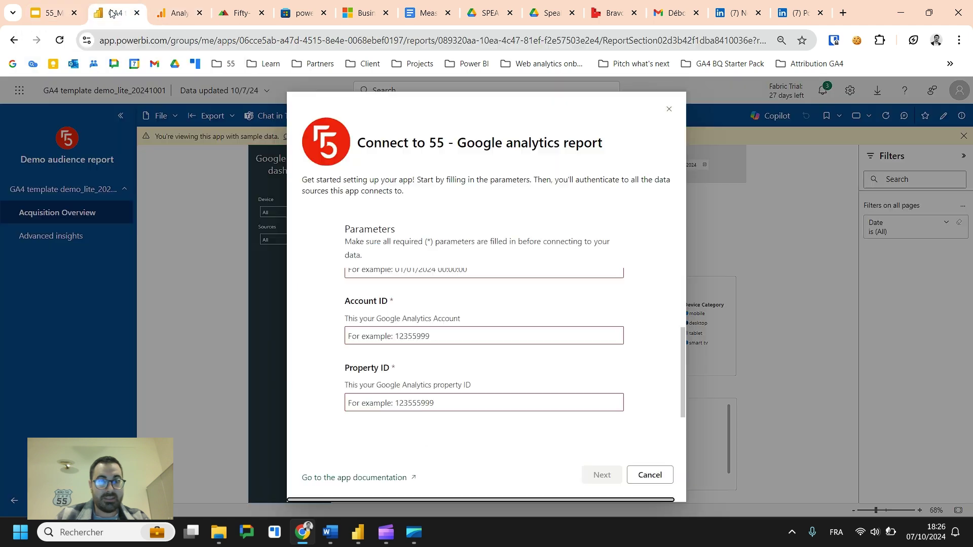
- In the slide deck, go to slide 10 about the Power Analytics workflow
{"action": "left_click", "coordinate": [49, 7]}
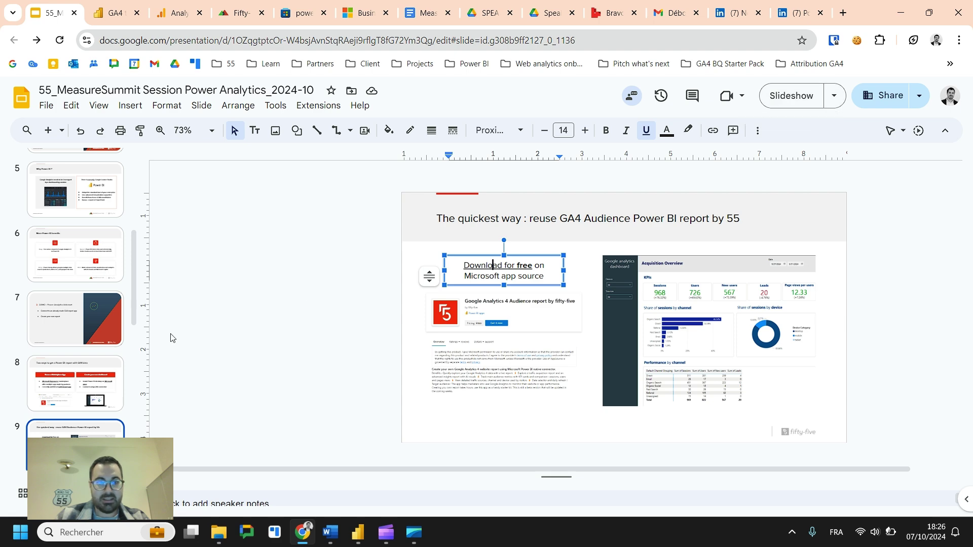
{"action": "left_click", "coordinate": [338, 272]}
{"action": "scroll", "coordinate": [35, 347], "scroll_direction": "down", "scroll_amount": 1}
{"action": "scroll", "coordinate": [34, 348], "scroll_direction": "down", "scroll_amount": 1}
{"action": "left_click", "coordinate": [78, 380]}
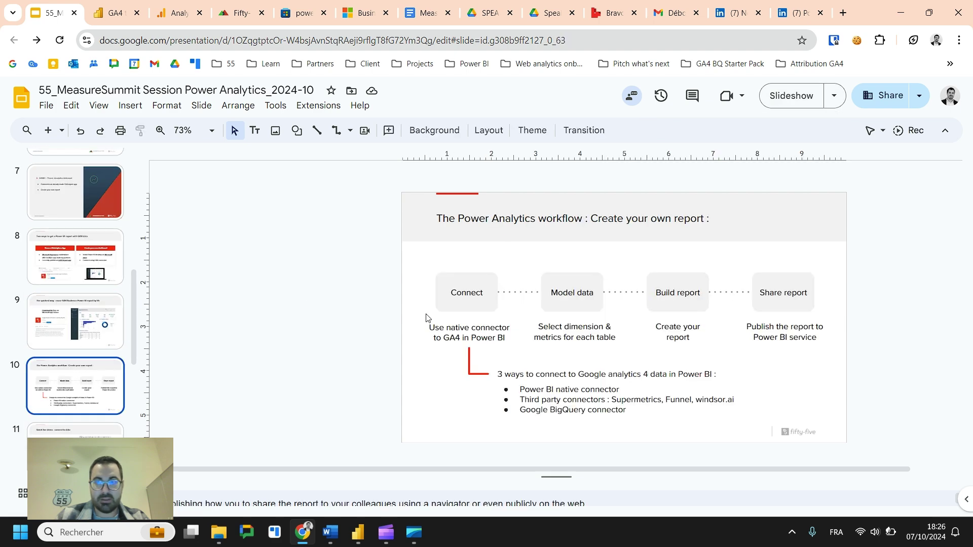
- Present from slide 10, exit the slideshow, and bring up the open Power BI windows
{"action": "left_click", "coordinate": [795, 105]}
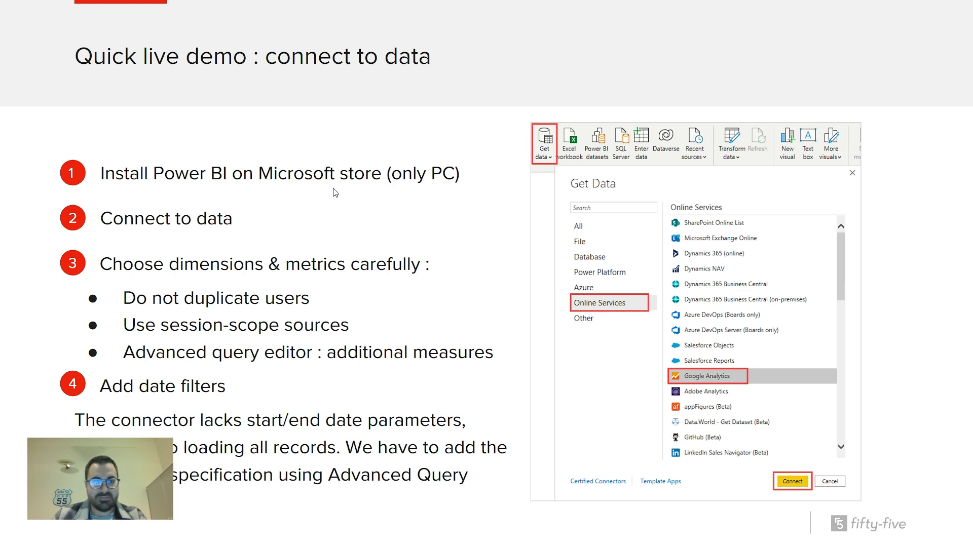
{"action": "key", "text": "Escape"}
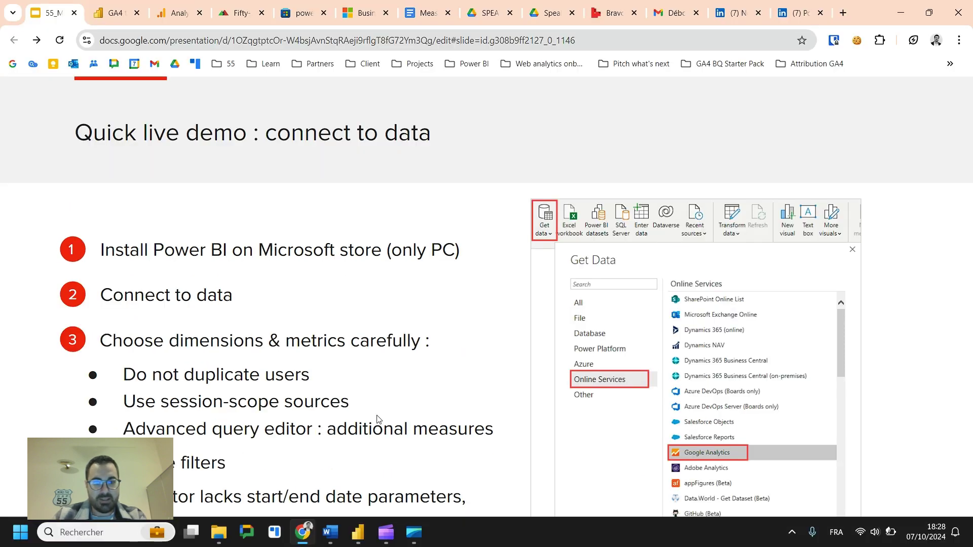
{"action": "left_click", "coordinate": [358, 532]}
- In Power BI, look through Table and Model views, then return to the report and list common data sources
{"action": "left_click", "coordinate": [428, 461]}
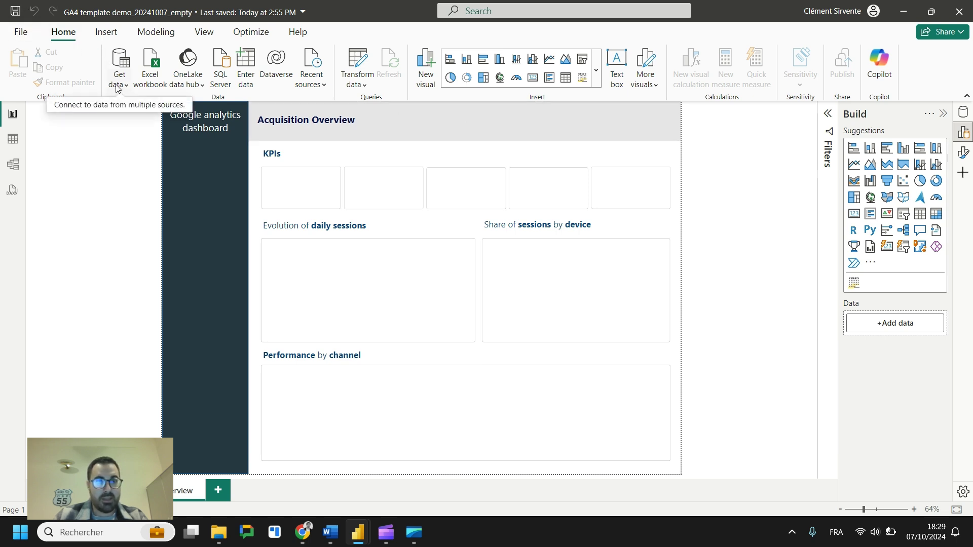
{"action": "left_click", "coordinate": [14, 139]}
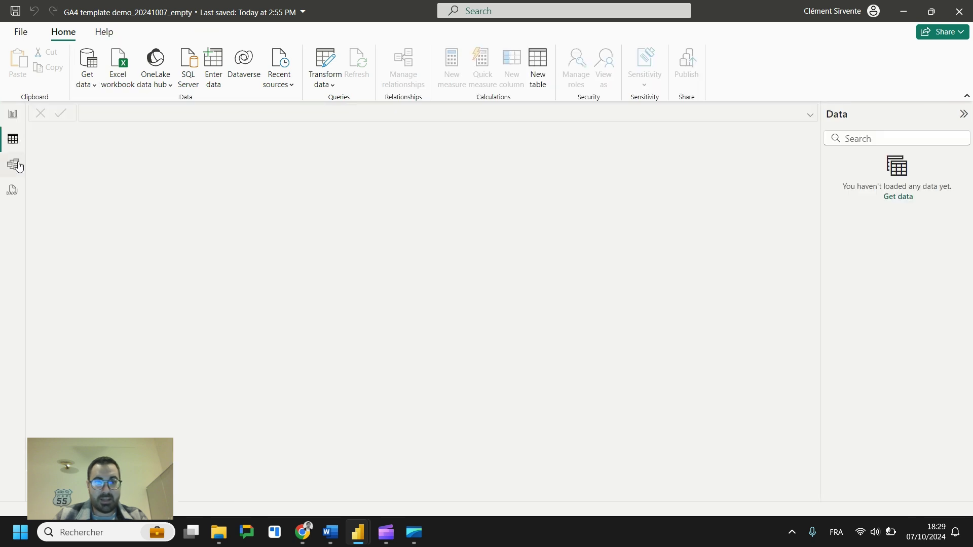
{"action": "left_click", "coordinate": [18, 166]}
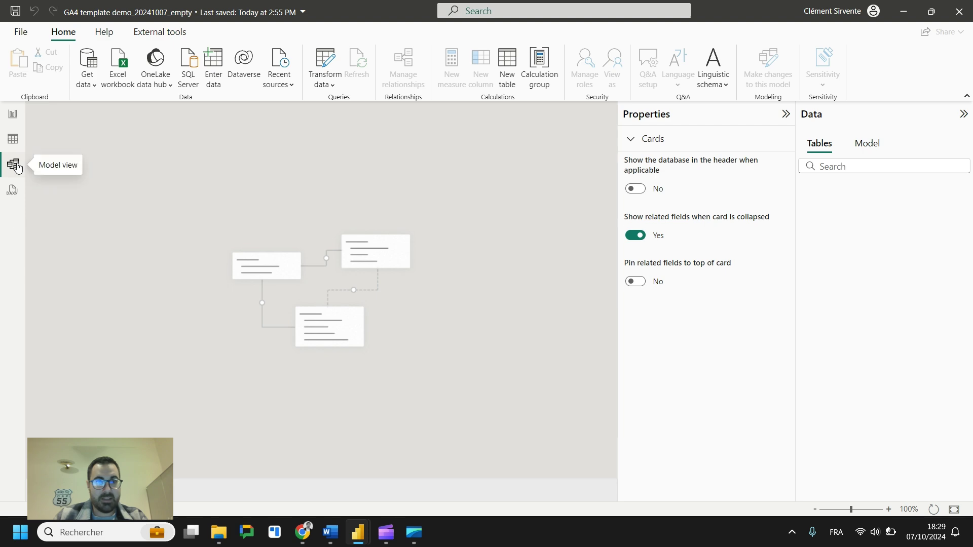
{"action": "left_click", "coordinate": [13, 147]}
{"action": "left_click", "coordinate": [13, 123]}
{"action": "left_click", "coordinate": [124, 87]}
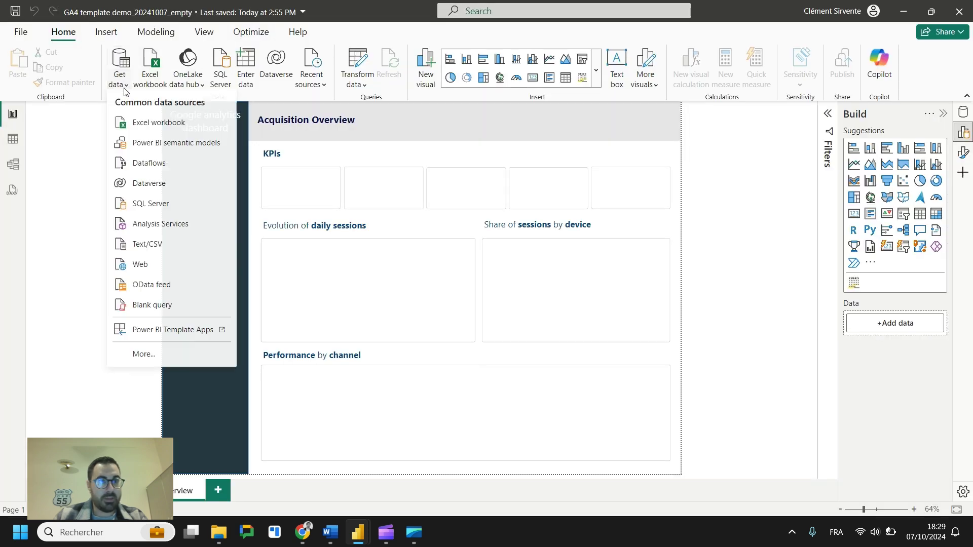
- Find the Google Analytics connector by searching 'google' and connect using the 2.0 (Beta) implementation
{"action": "left_click", "coordinate": [146, 356]}
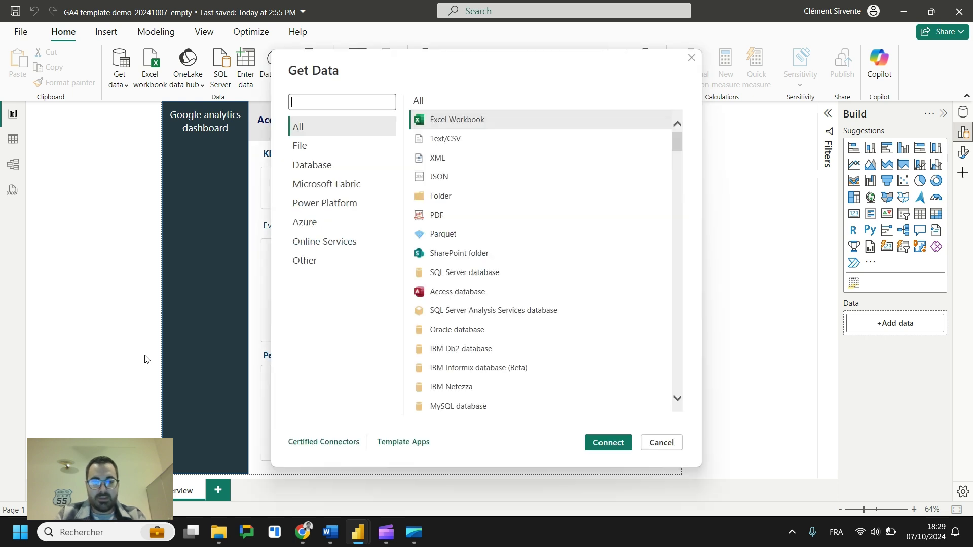
{"action": "type", "text": "google"}
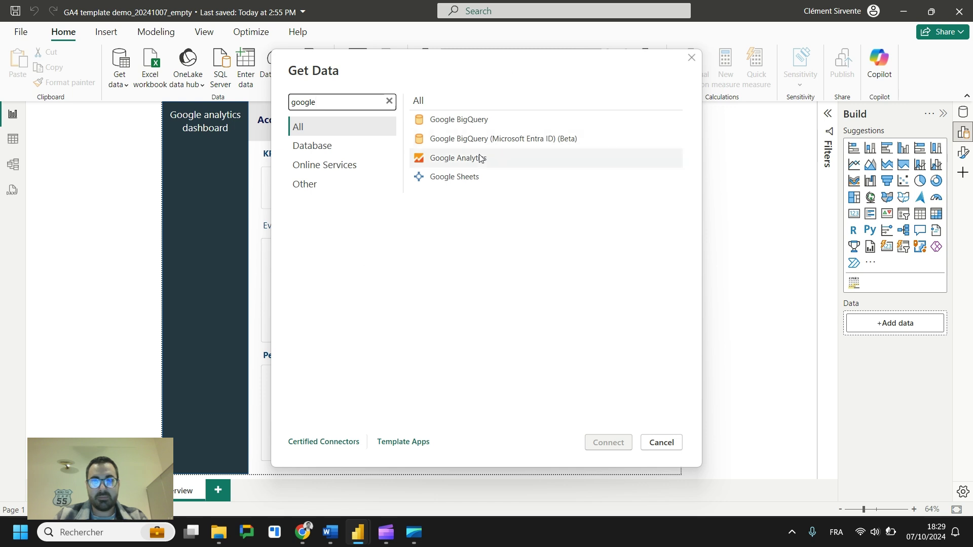
{"action": "left_click", "coordinate": [463, 160]}
{"action": "left_click", "coordinate": [608, 443]}
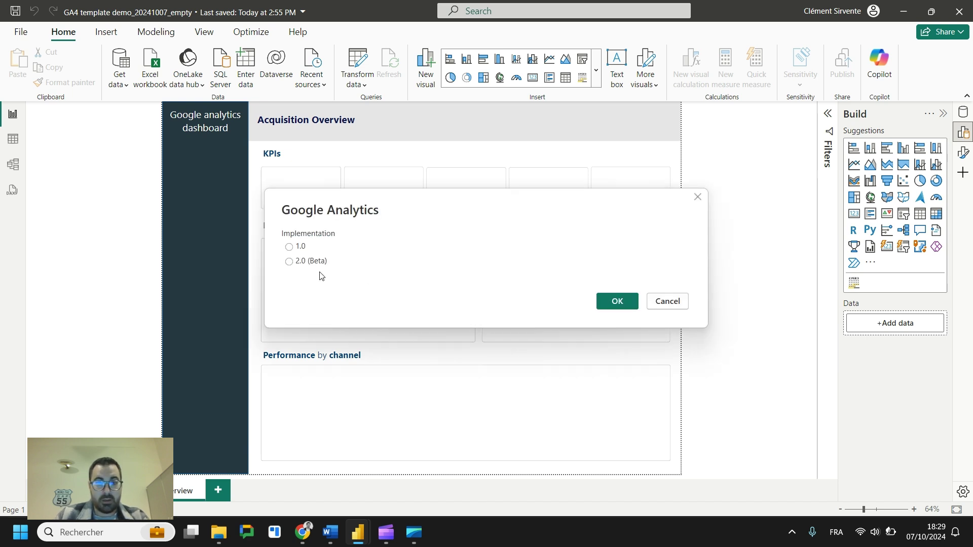
{"action": "left_click", "coordinate": [291, 263]}
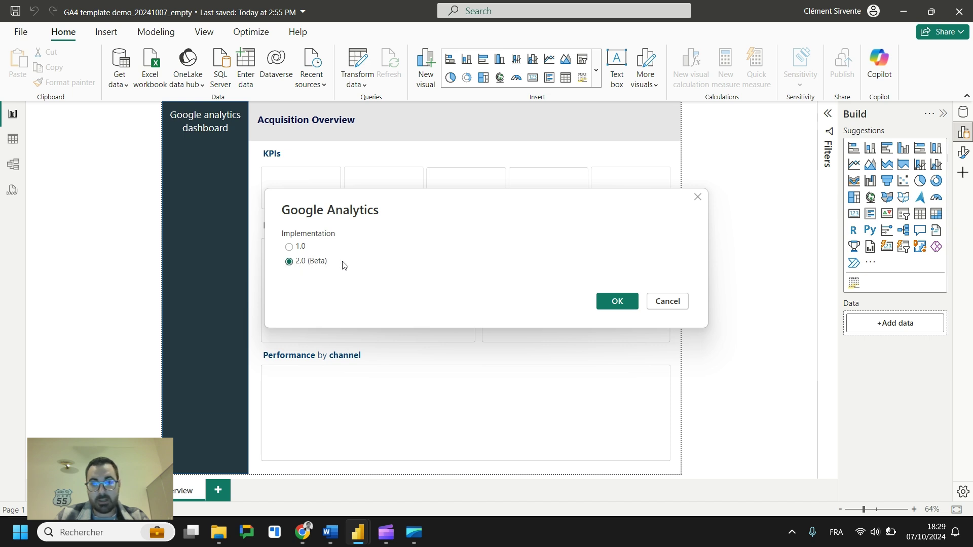
{"action": "left_click", "coordinate": [609, 304]}
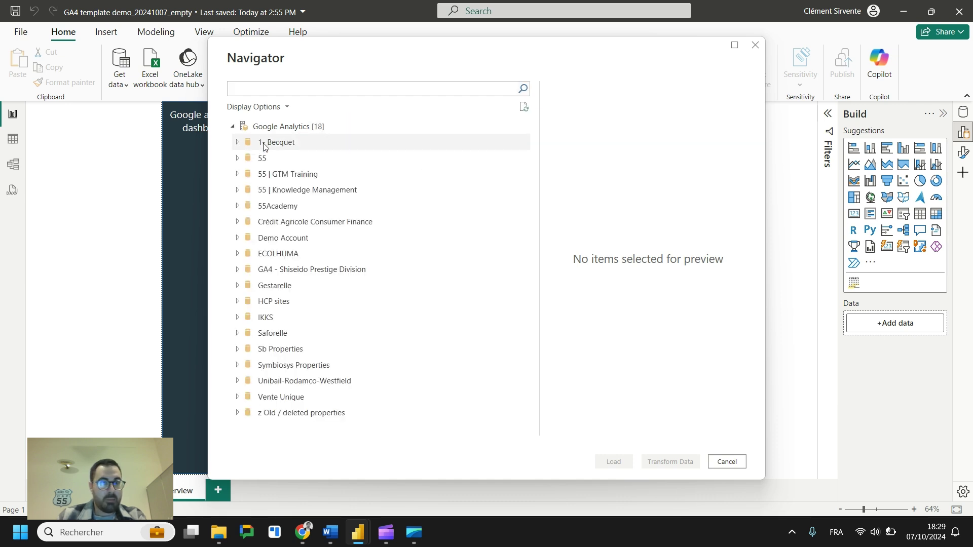
- Expand the 55 account and the GA4 - fifty-five.com property to browse its fields
{"action": "left_click", "coordinate": [236, 158]}
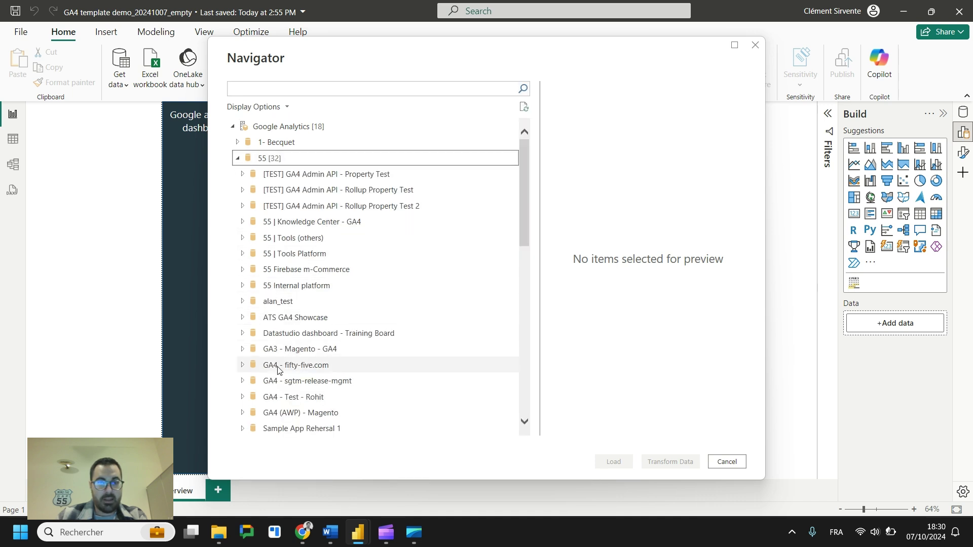
{"action": "left_click", "coordinate": [243, 366]}
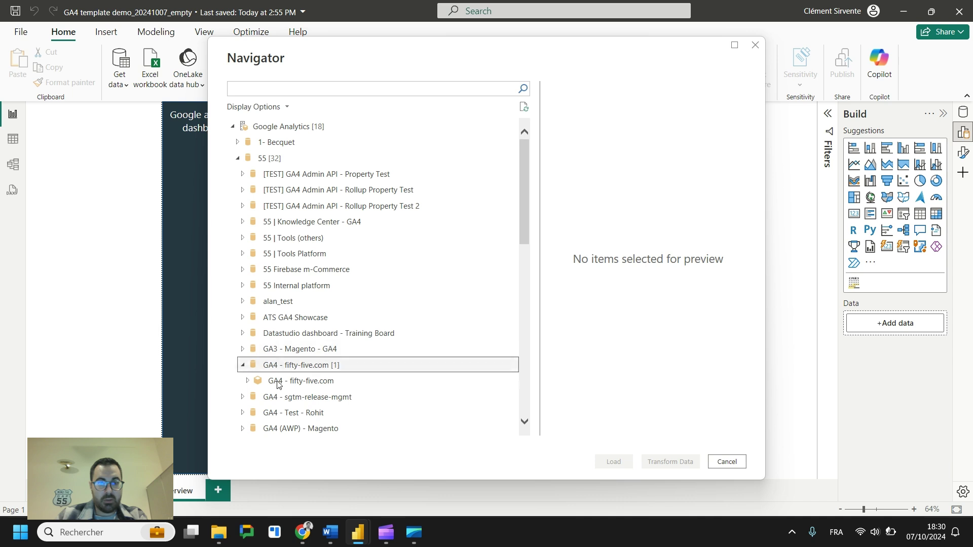
{"action": "left_click", "coordinate": [250, 383]}
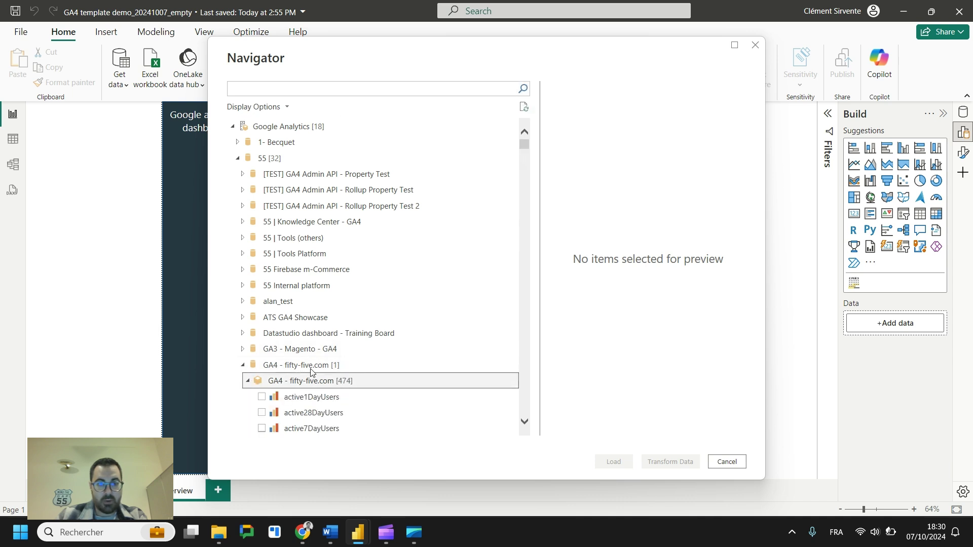
{"action": "scroll", "coordinate": [324, 314], "scroll_direction": "down", "scroll_amount": 4}
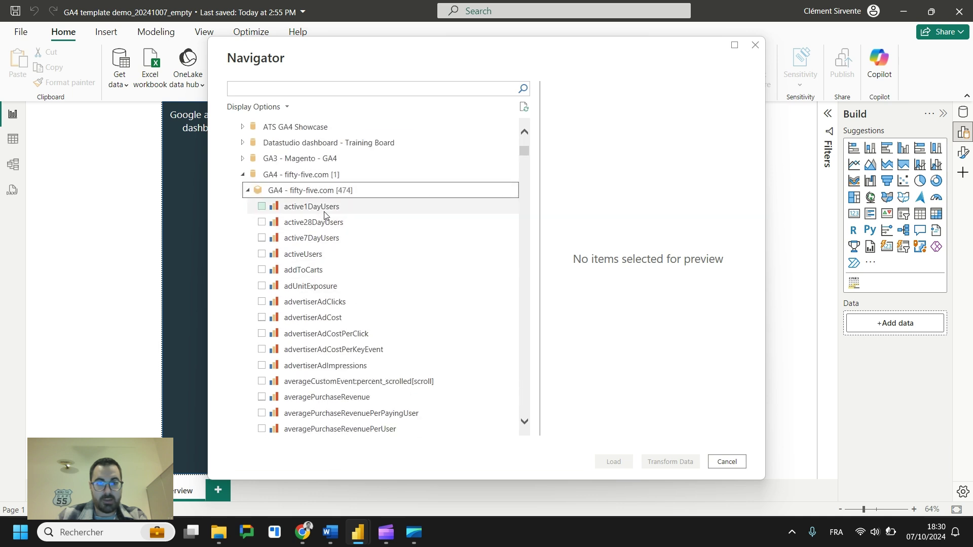
{"action": "scroll", "coordinate": [340, 228], "scroll_direction": "down", "scroll_amount": 3}
{"action": "scroll", "coordinate": [343, 205], "scroll_direction": "up", "scroll_amount": 2}
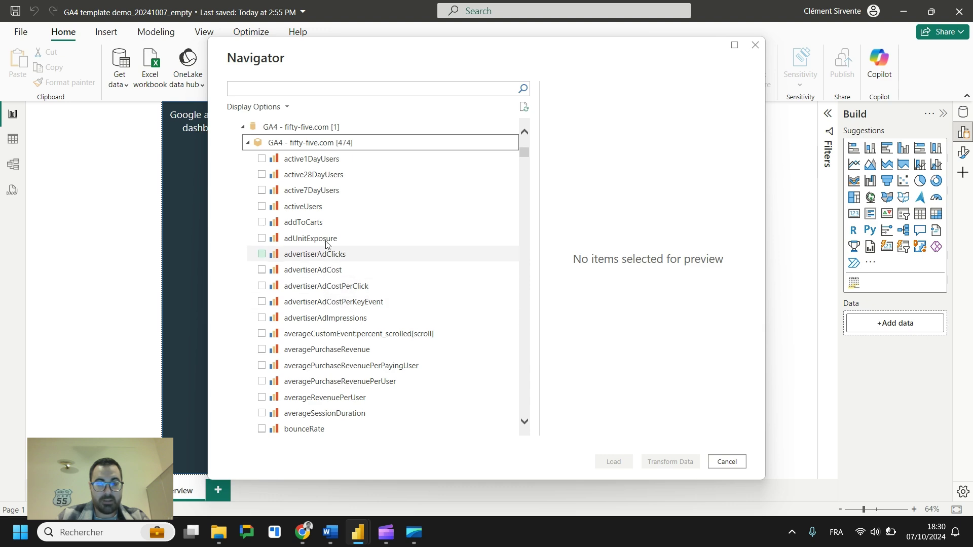
{"action": "scroll", "coordinate": [299, 261], "scroll_direction": "down", "scroll_amount": 8}
{"action": "scroll", "coordinate": [312, 260], "scroll_direction": "down", "scroll_amount": 20}
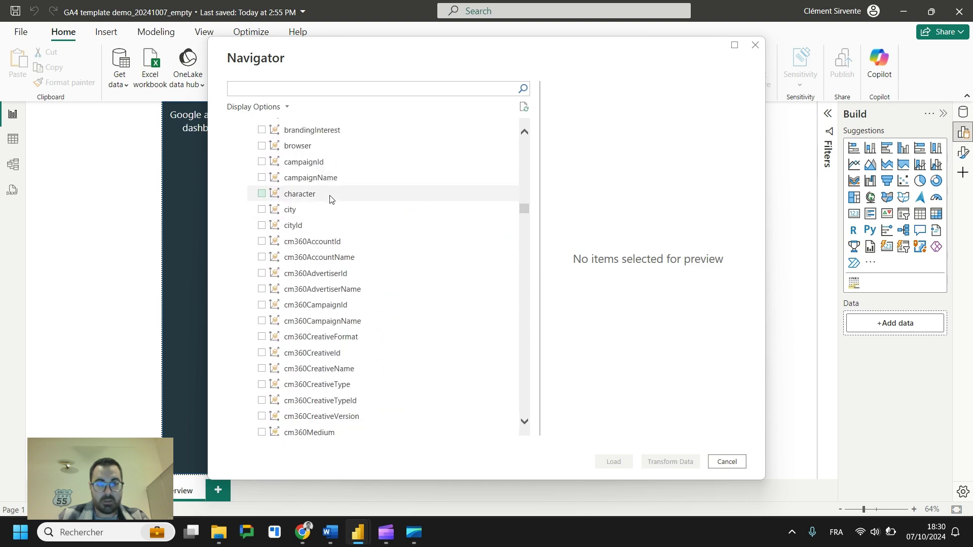
{"action": "scroll", "coordinate": [322, 188], "scroll_direction": "up", "scroll_amount": 4}
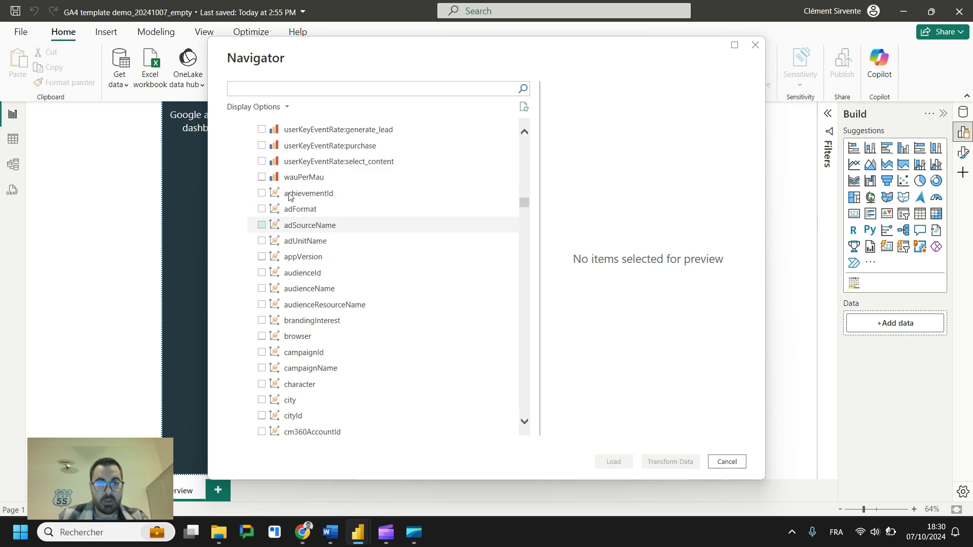
- Tick the date, deviceCategory and sessionDefaultChannelGroup dimensions for import
{"action": "mouse_move", "coordinate": [294, 312]}
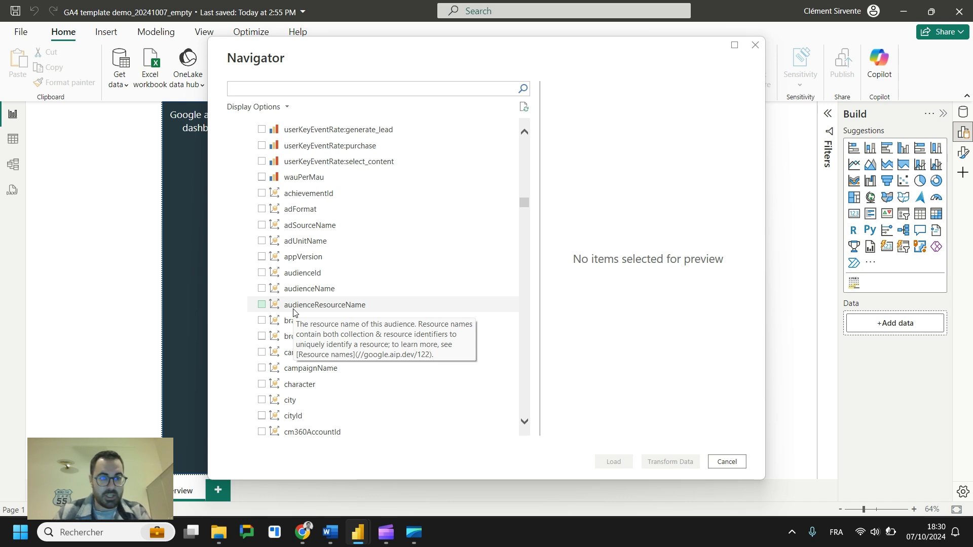
{"action": "scroll", "coordinate": [355, 292], "scroll_direction": "down", "scroll_amount": 1}
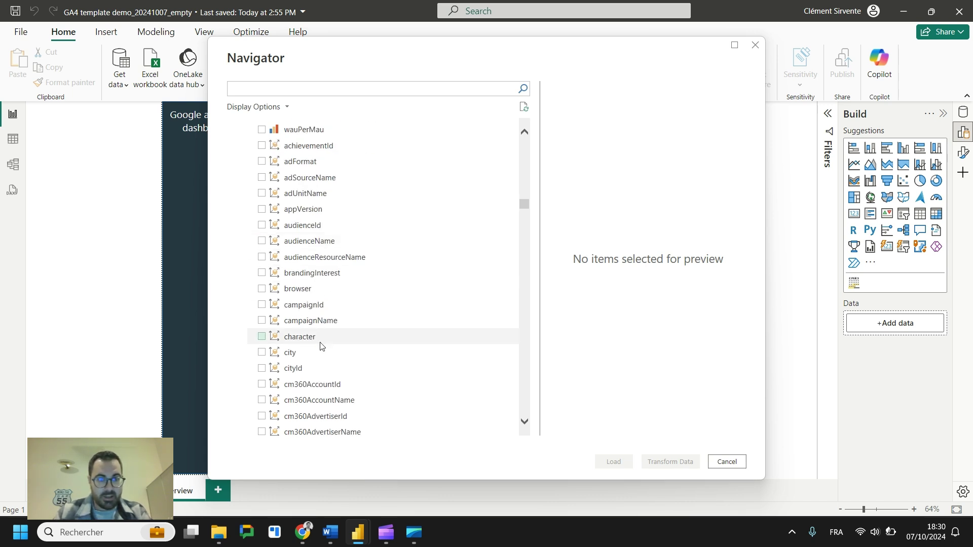
{"action": "scroll", "coordinate": [392, 275], "scroll_direction": "down", "scroll_amount": 2}
{"action": "scroll", "coordinate": [393, 275], "scroll_direction": "down", "scroll_amount": 10}
{"action": "scroll", "coordinate": [392, 275], "scroll_direction": "down", "scroll_amount": 4}
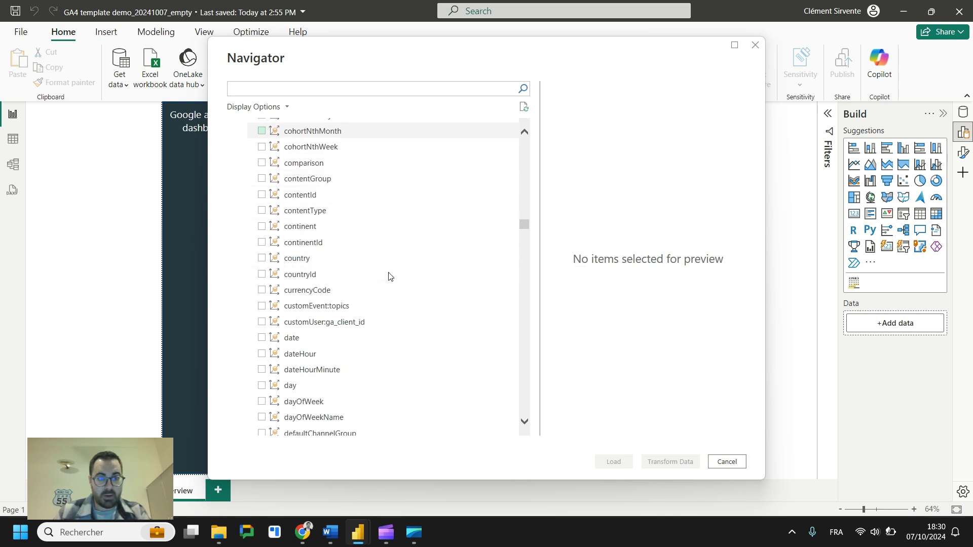
{"action": "left_click", "coordinate": [262, 291]}
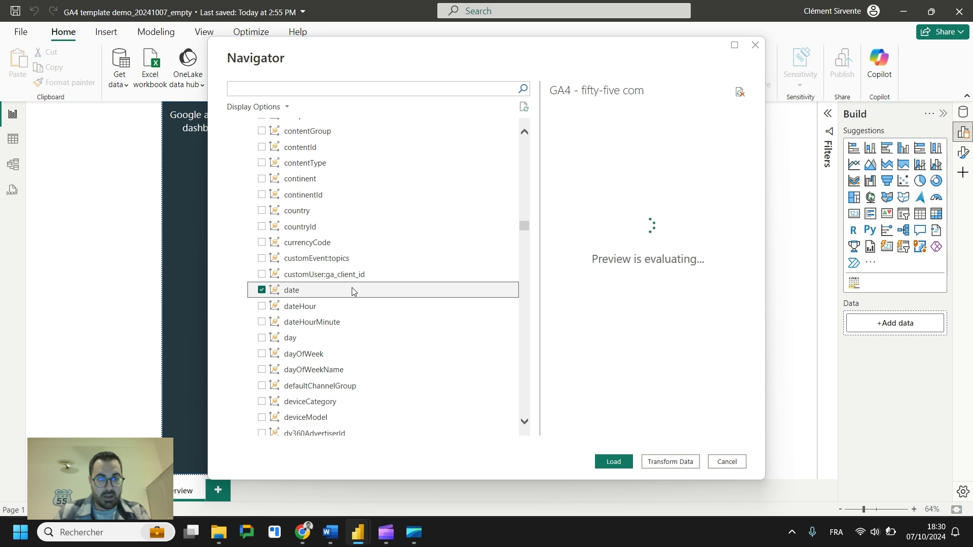
{"action": "scroll", "coordinate": [261, 304], "scroll_direction": "down", "scroll_amount": 2}
{"action": "left_click", "coordinate": [260, 307]}
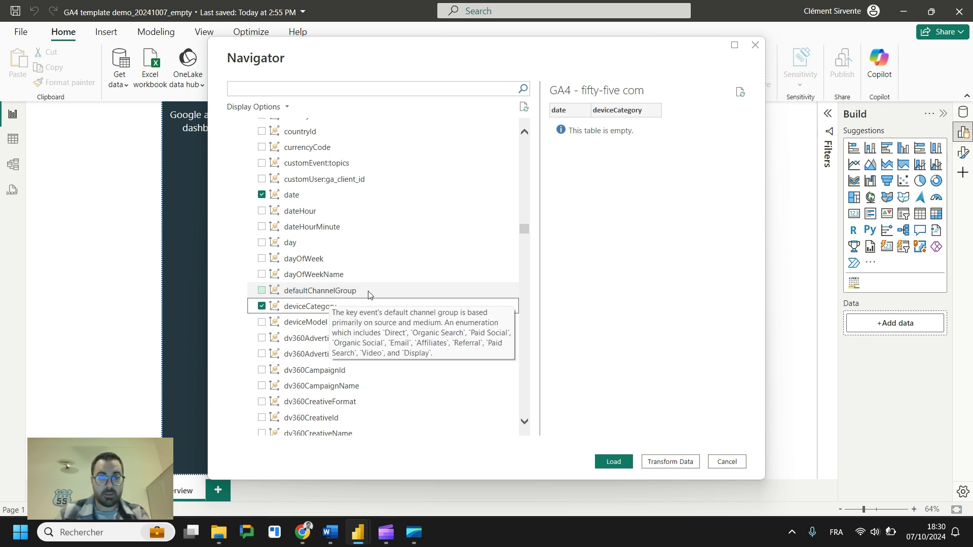
{"action": "scroll", "coordinate": [369, 295], "scroll_direction": "down", "scroll_amount": 10}
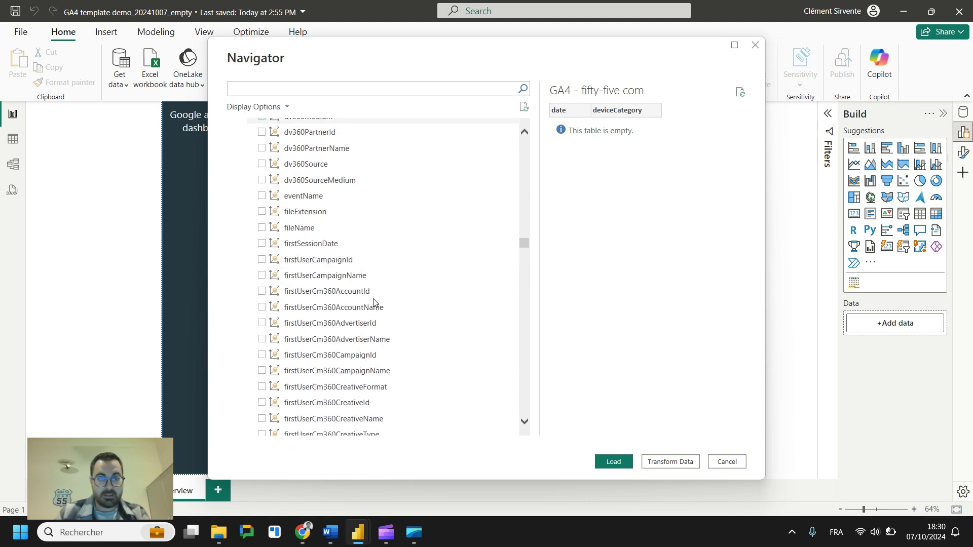
{"action": "scroll", "coordinate": [374, 302], "scroll_direction": "down", "scroll_amount": 15}
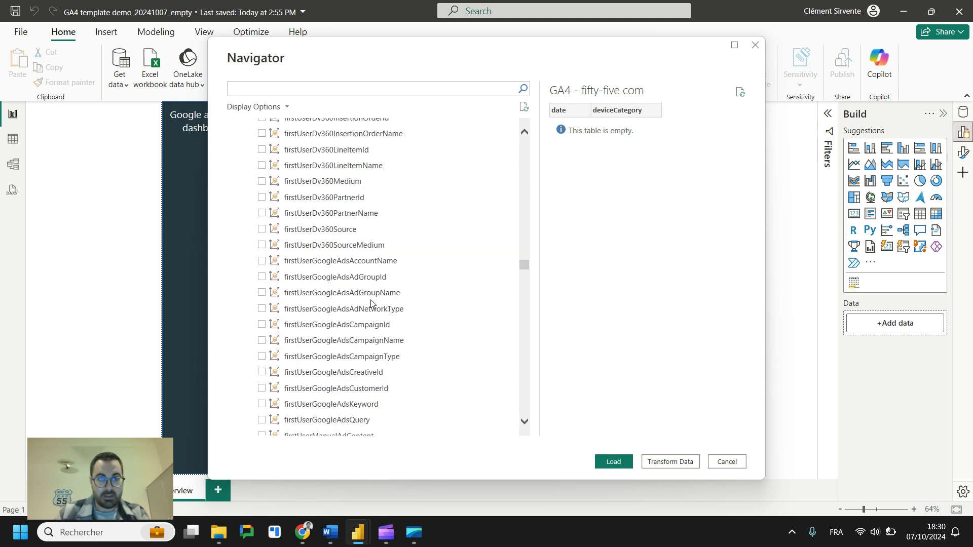
{"action": "scroll", "coordinate": [372, 303], "scroll_direction": "down", "scroll_amount": 16}
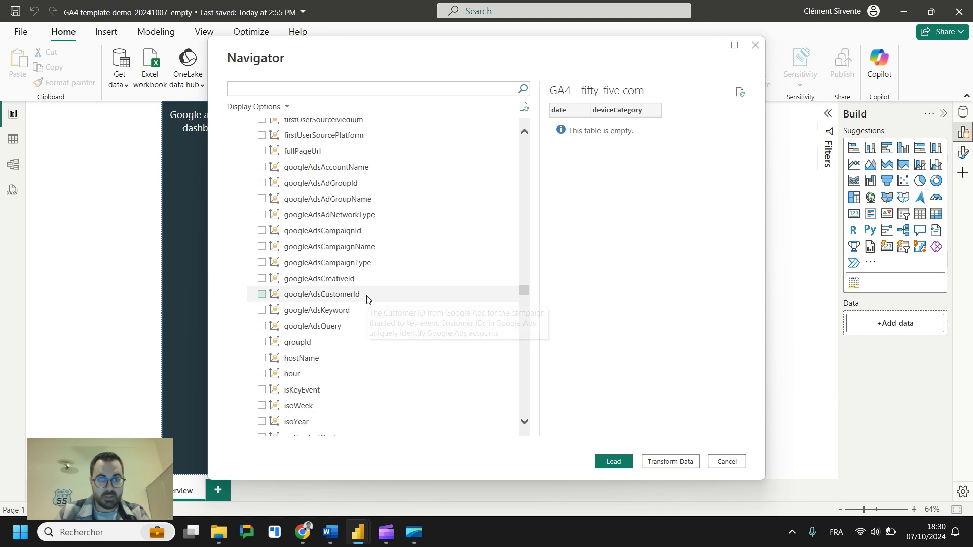
{"action": "scroll", "coordinate": [369, 299], "scroll_direction": "up", "scroll_amount": 5}
{"action": "scroll", "coordinate": [369, 299], "scroll_direction": "down", "scroll_amount": 15}
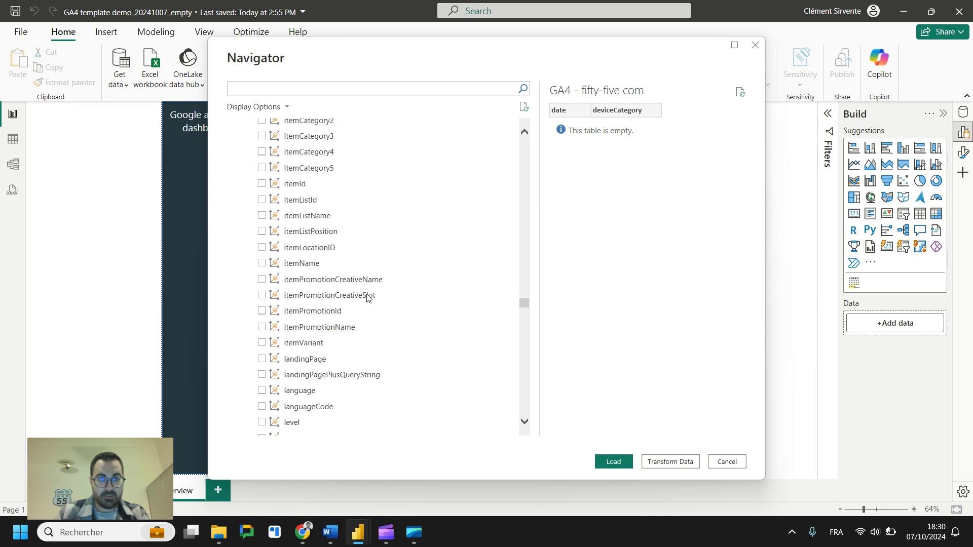
{"action": "scroll", "coordinate": [369, 299], "scroll_direction": "down", "scroll_amount": 20}
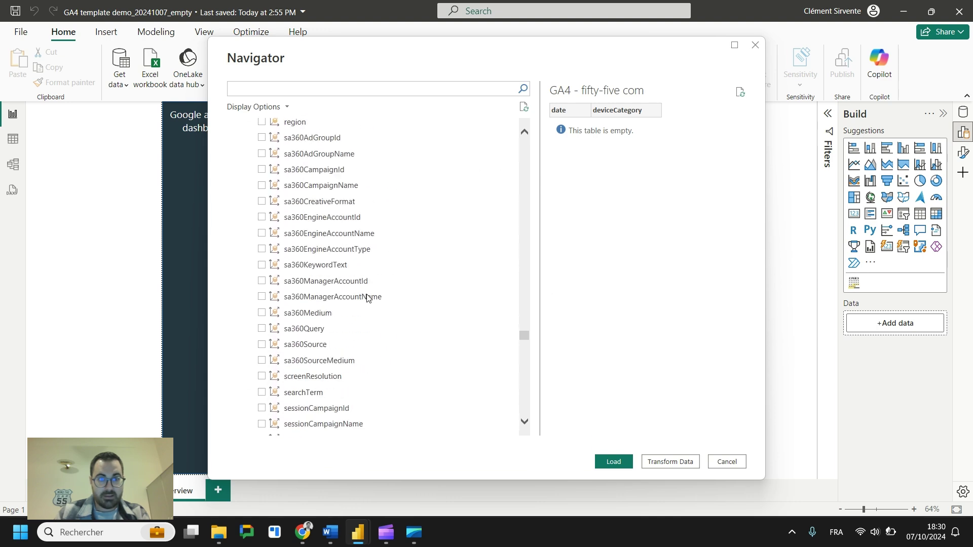
{"action": "scroll", "coordinate": [335, 304], "scroll_direction": "down", "scroll_amount": 1}
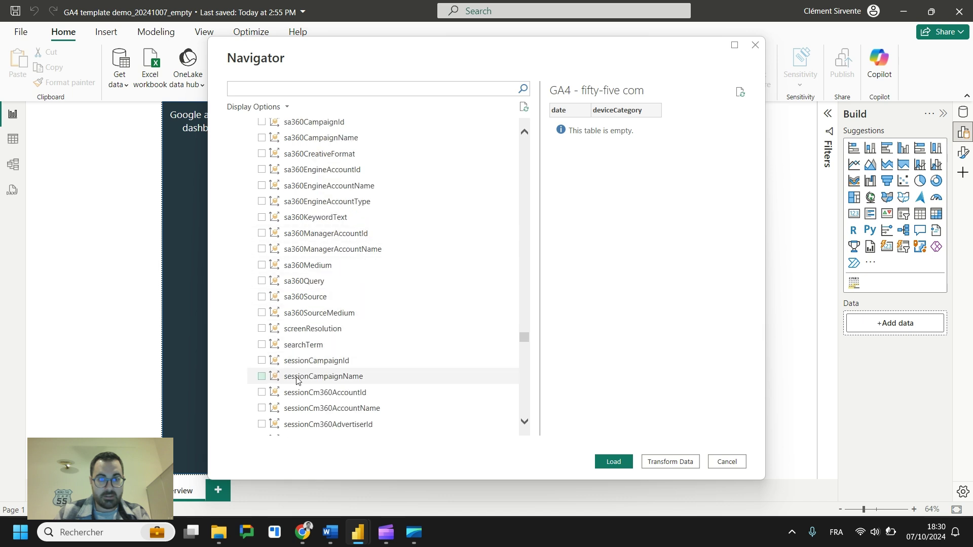
{"action": "scroll", "coordinate": [311, 355], "scroll_direction": "down", "scroll_amount": 9}
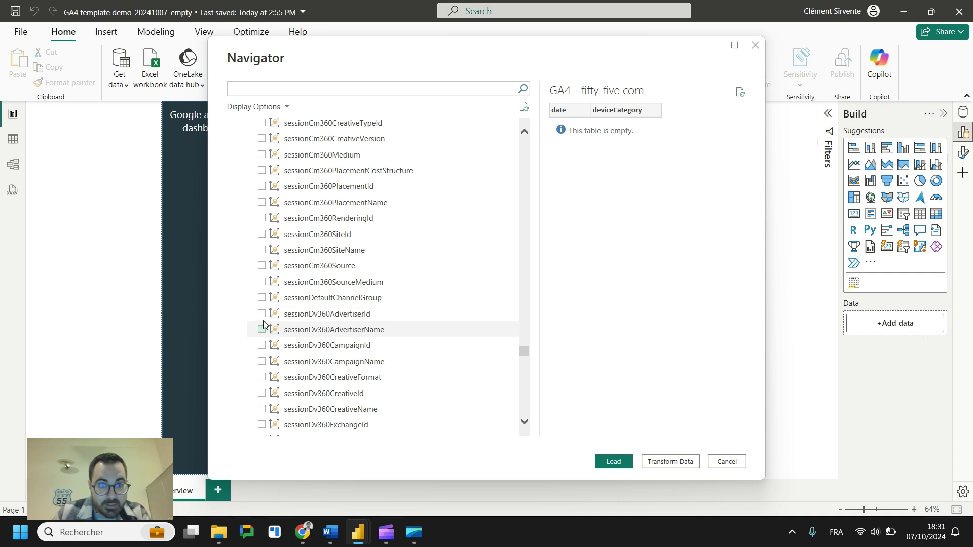
{"action": "left_click", "coordinate": [262, 298]}
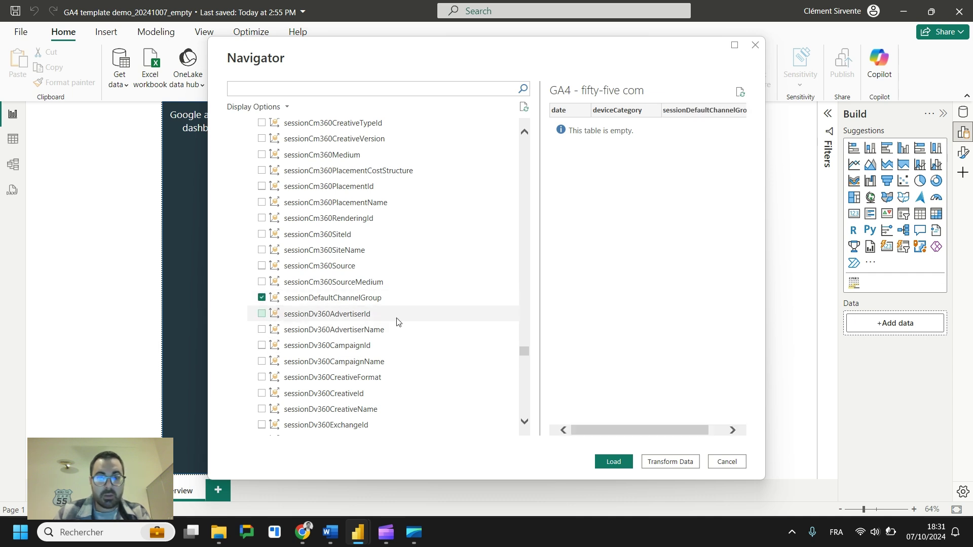
- Tick the sessions, totalUsers, newUsers, keyEvents:generate_lead and eventCount metrics and let the preview load
{"action": "left_click_drag", "start_coordinate": [525, 351], "coordinate": [517, 191]}
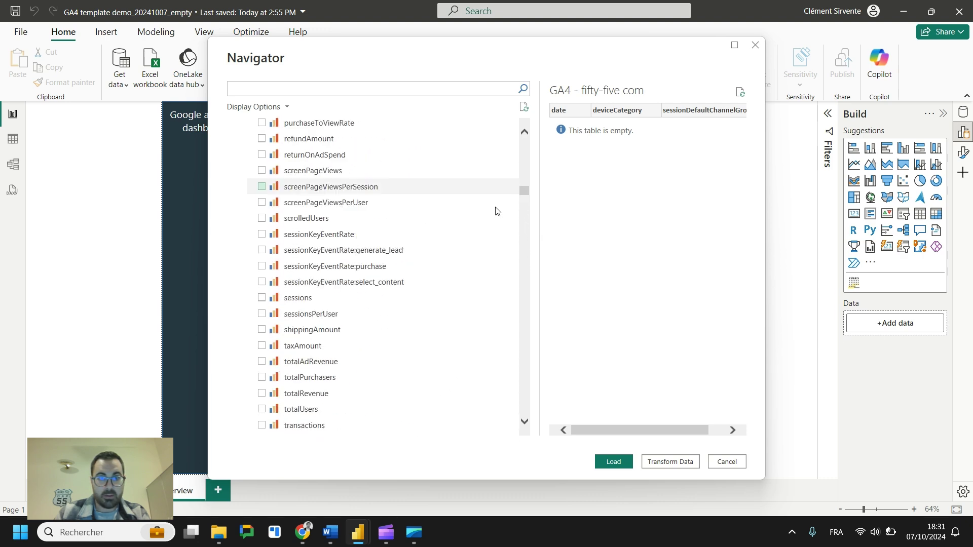
{"action": "left_click", "coordinate": [261, 298]}
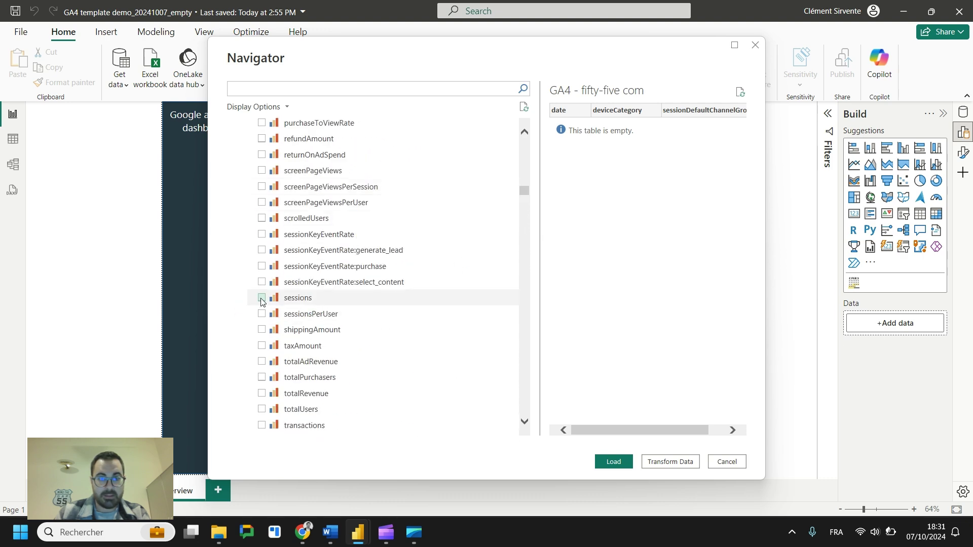
{"action": "left_click", "coordinate": [262, 410]}
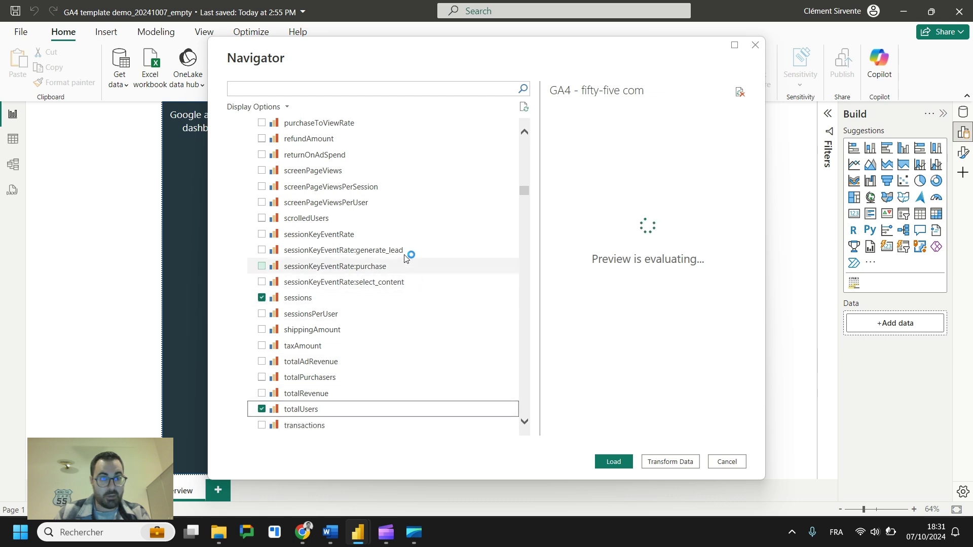
{"action": "scroll", "coordinate": [405, 284], "scroll_direction": "up", "scroll_amount": 1}
{"action": "scroll", "coordinate": [399, 250], "scroll_direction": "up", "scroll_amount": 4}
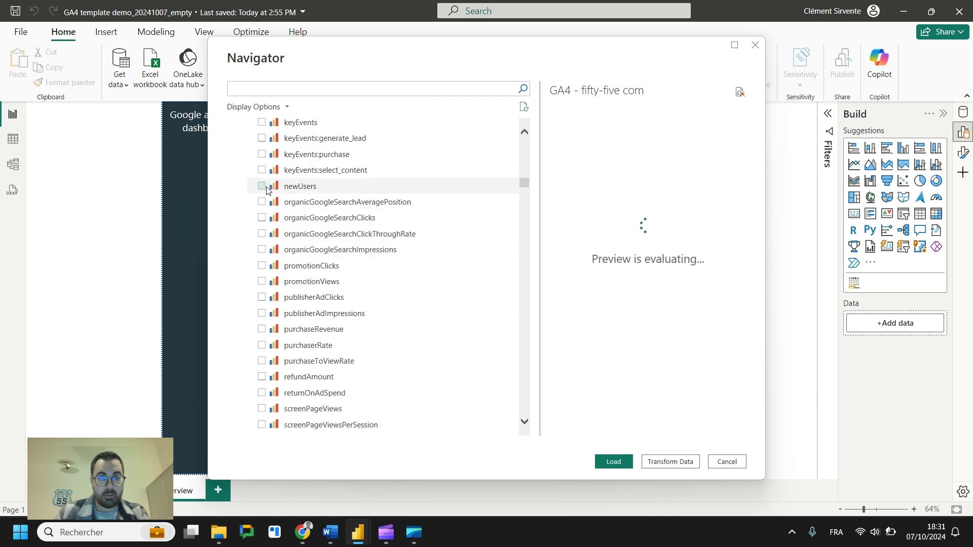
{"action": "left_click", "coordinate": [262, 186]}
{"action": "scroll", "coordinate": [328, 189], "scroll_direction": "up", "scroll_amount": 2}
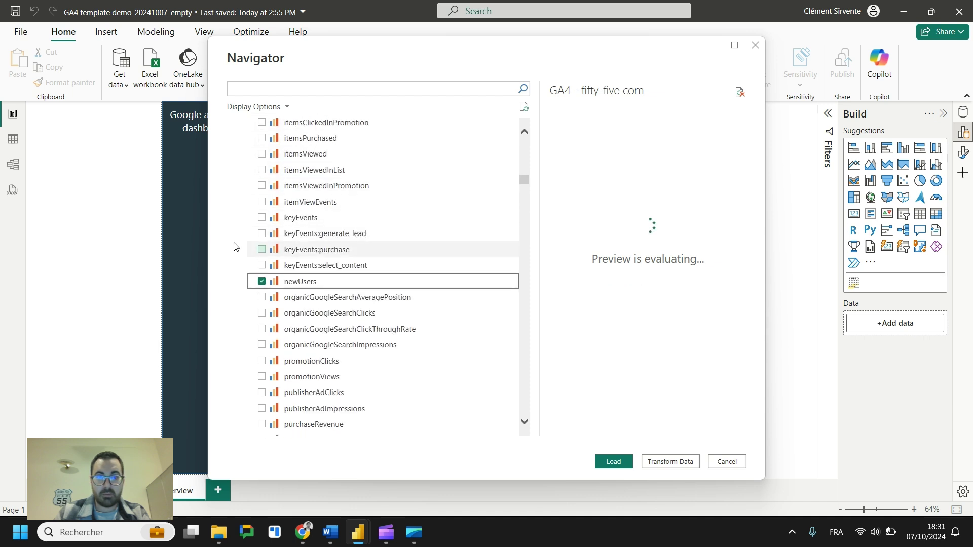
{"action": "left_click", "coordinate": [262, 234]}
{"action": "scroll", "coordinate": [365, 238], "scroll_direction": "up", "scroll_amount": 4}
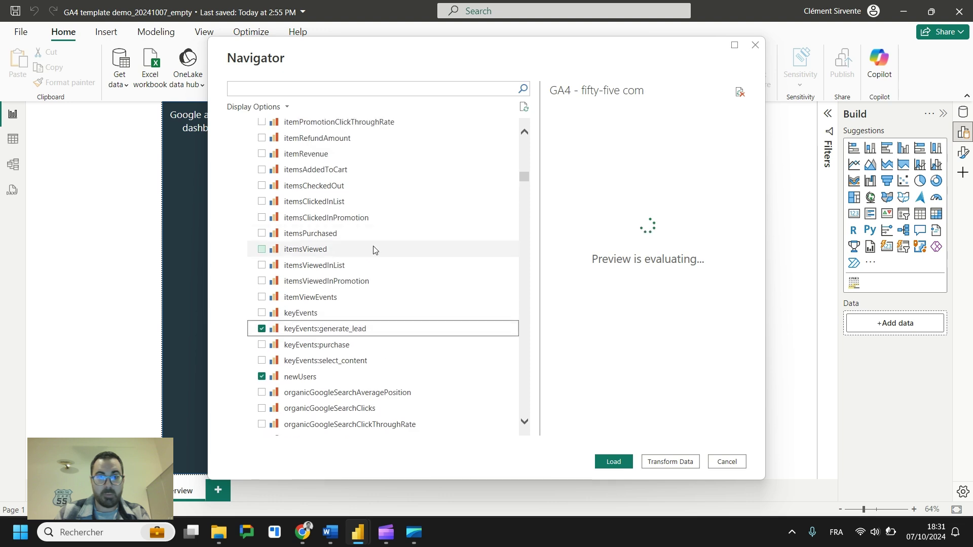
{"action": "scroll", "coordinate": [355, 243], "scroll_direction": "up", "scroll_amount": 4}
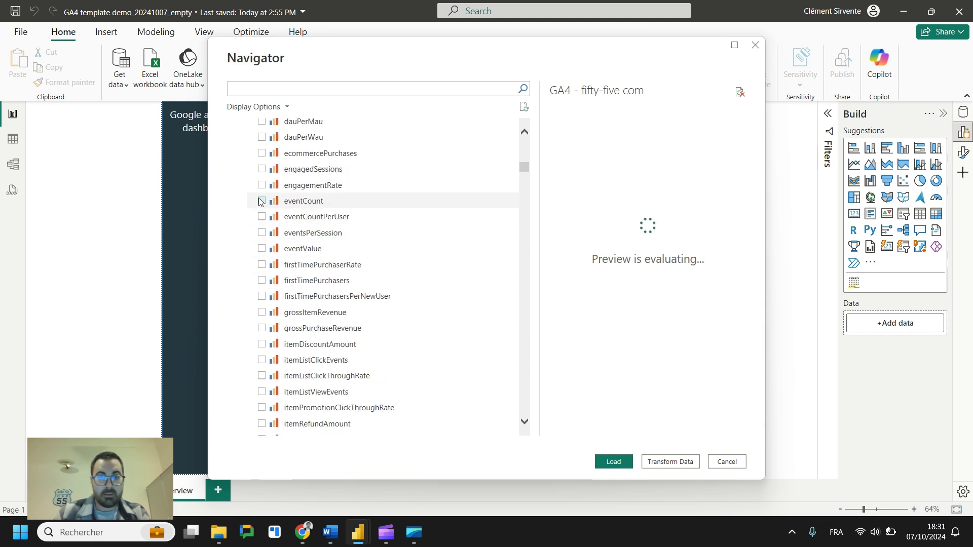
{"action": "left_click", "coordinate": [262, 202]}
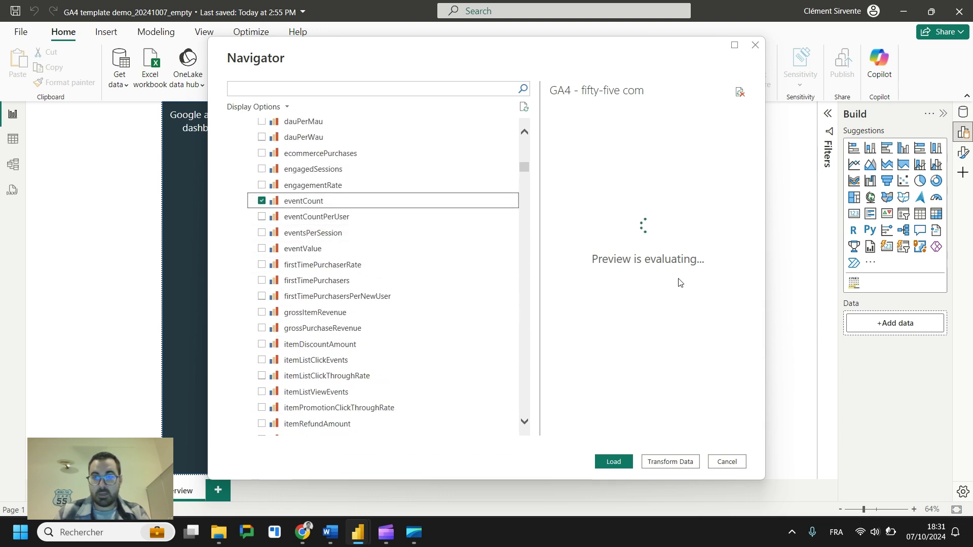
{"action": "scroll", "coordinate": [451, 223], "scroll_direction": "up", "scroll_amount": 2}
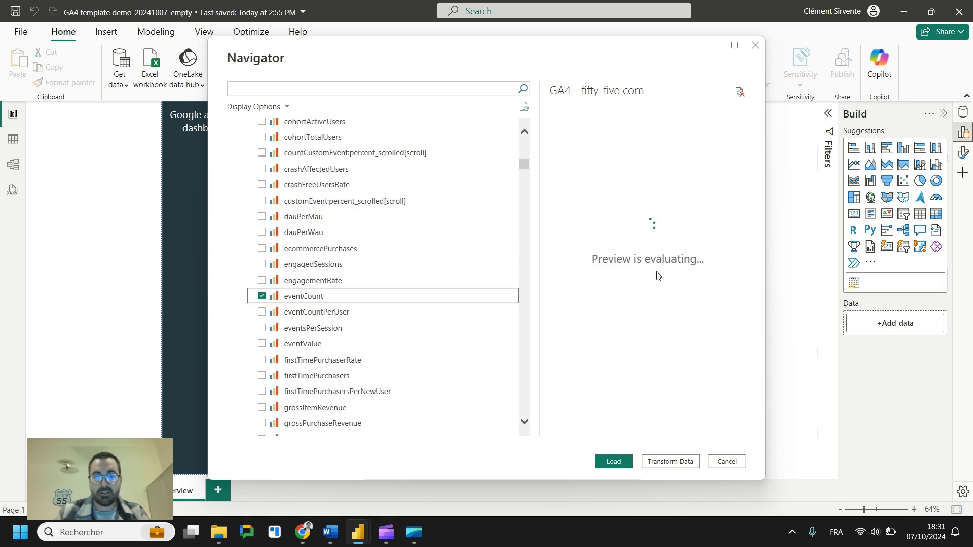
{"action": "left_click_drag", "start_coordinate": [599, 430], "coordinate": [561, 429]}
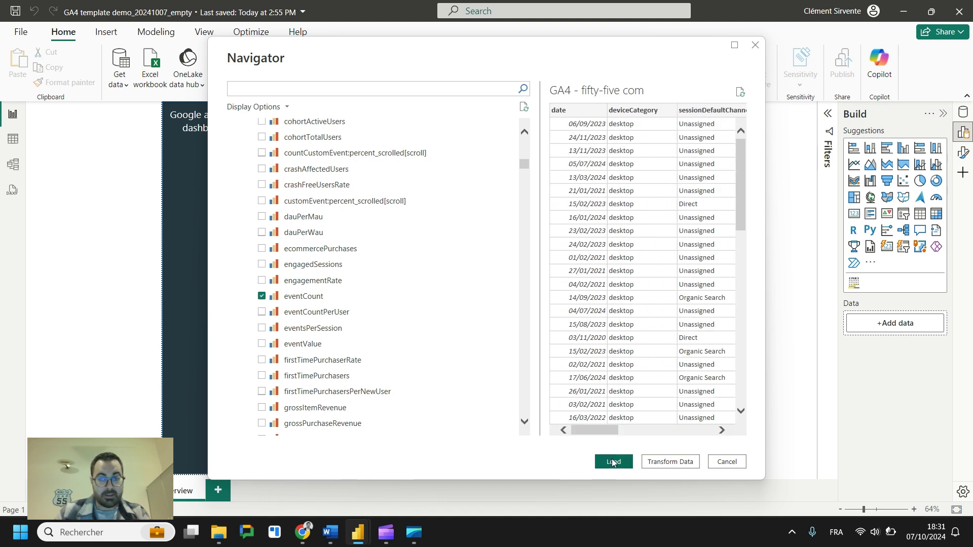
- Open the GA4 data in Power Query and view RangeStart (01/08/2024) in Manage Parameters
{"action": "left_click", "coordinate": [670, 463]}
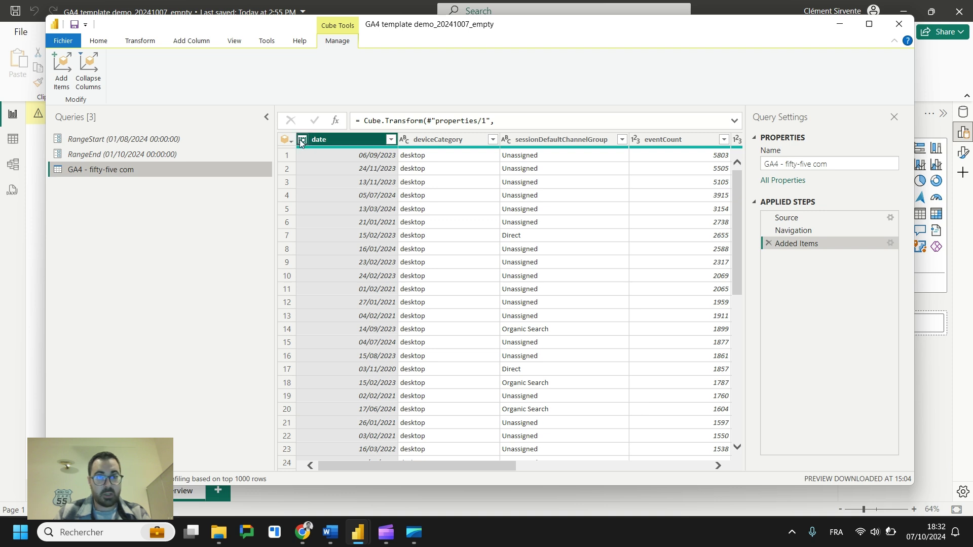
{"action": "left_click", "coordinate": [143, 138]}
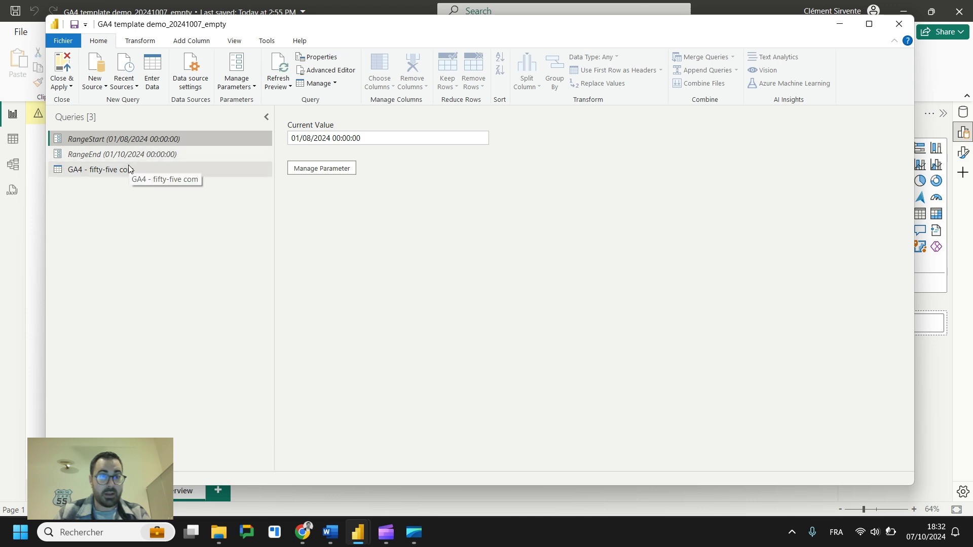
{"action": "left_click", "coordinate": [241, 89]}
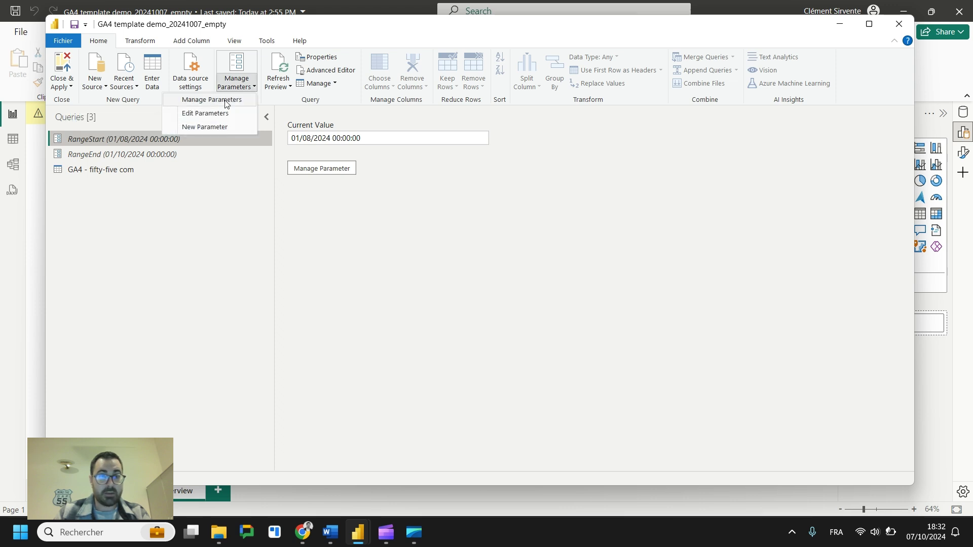
{"action": "left_click", "coordinate": [226, 101]}
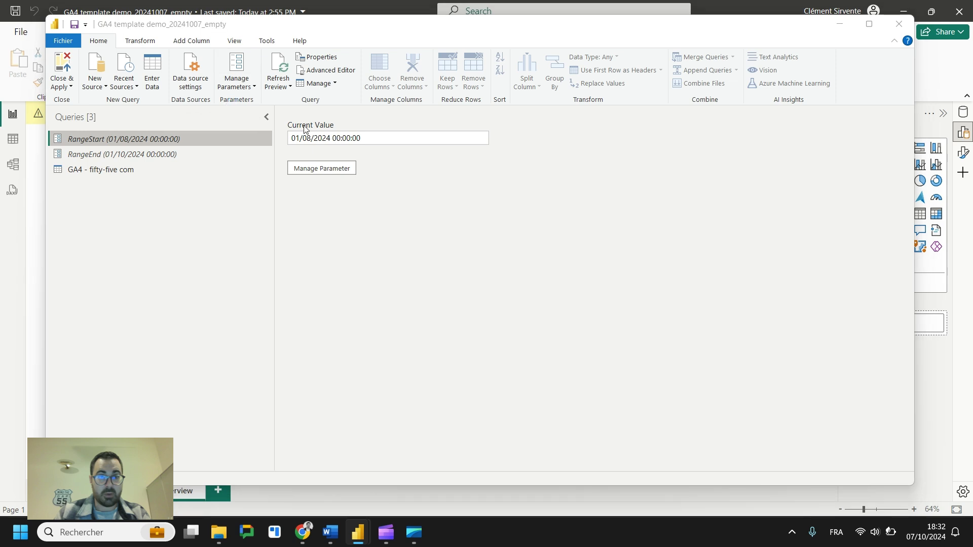
{"action": "left_click", "coordinate": [353, 175]}
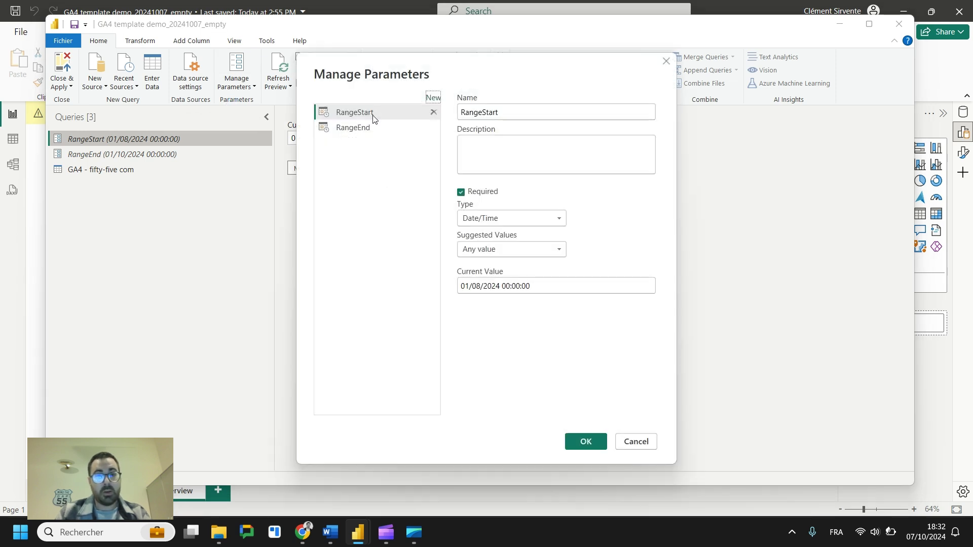
{"action": "left_click", "coordinate": [369, 129]}
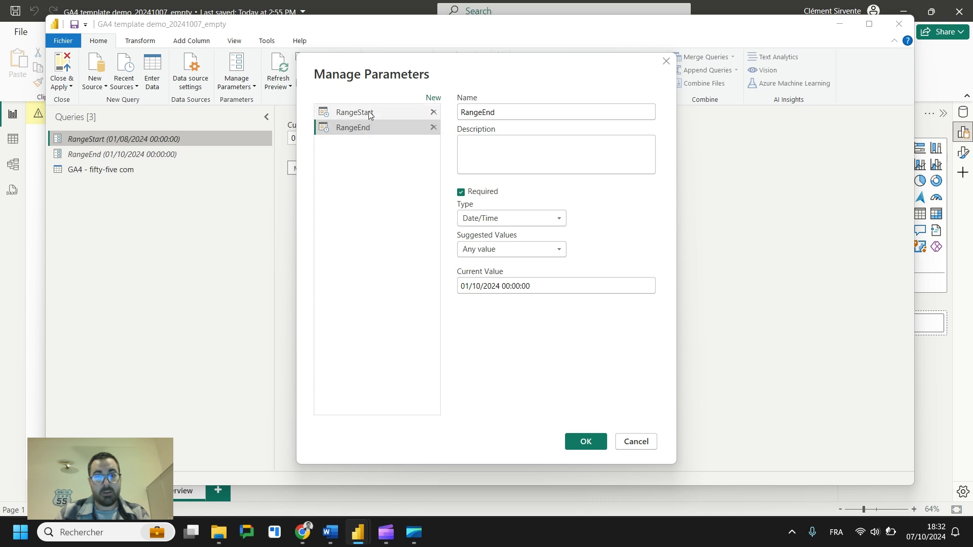
{"action": "left_click", "coordinate": [369, 113]}
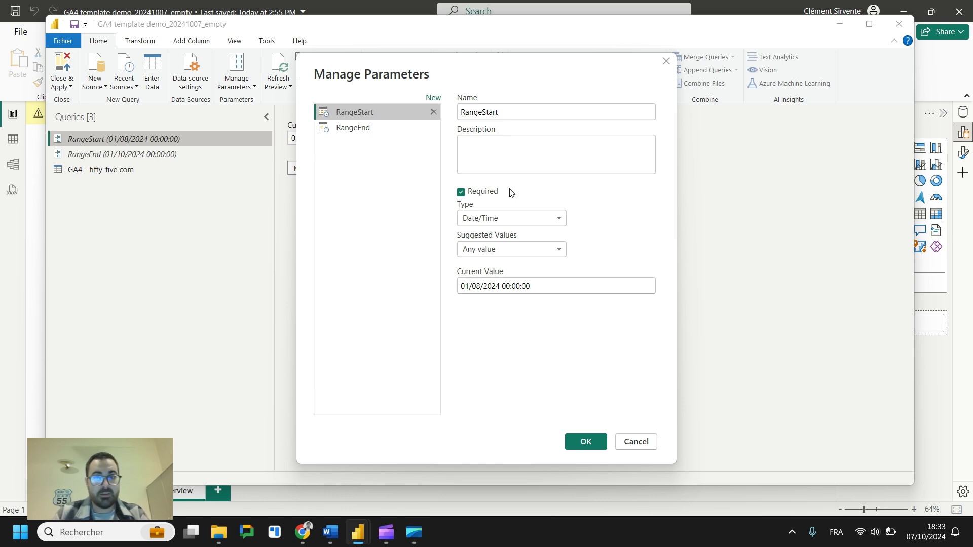
{"action": "left_click", "coordinate": [666, 62]}
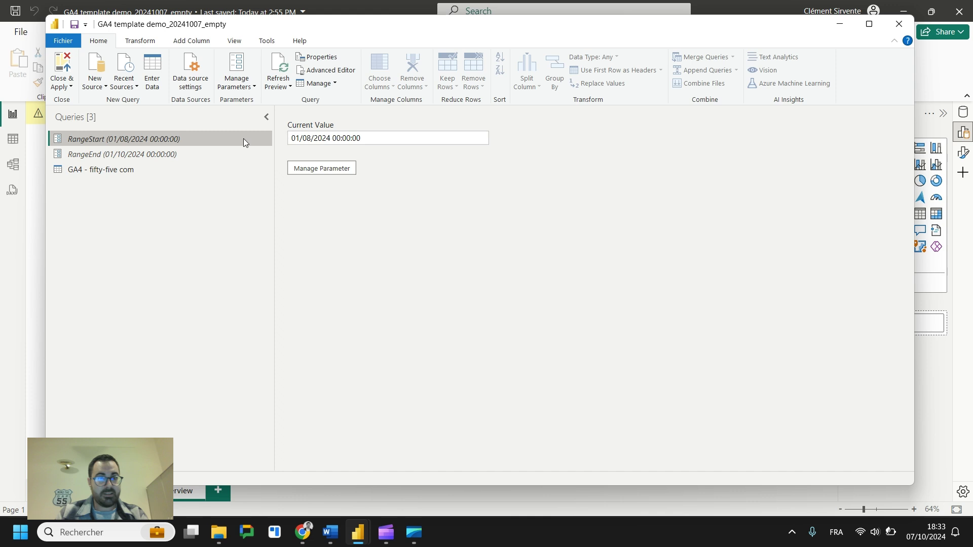
- Set the GA4 - fifty-five com query's date column type to Date/Time
{"action": "left_click", "coordinate": [122, 170]}
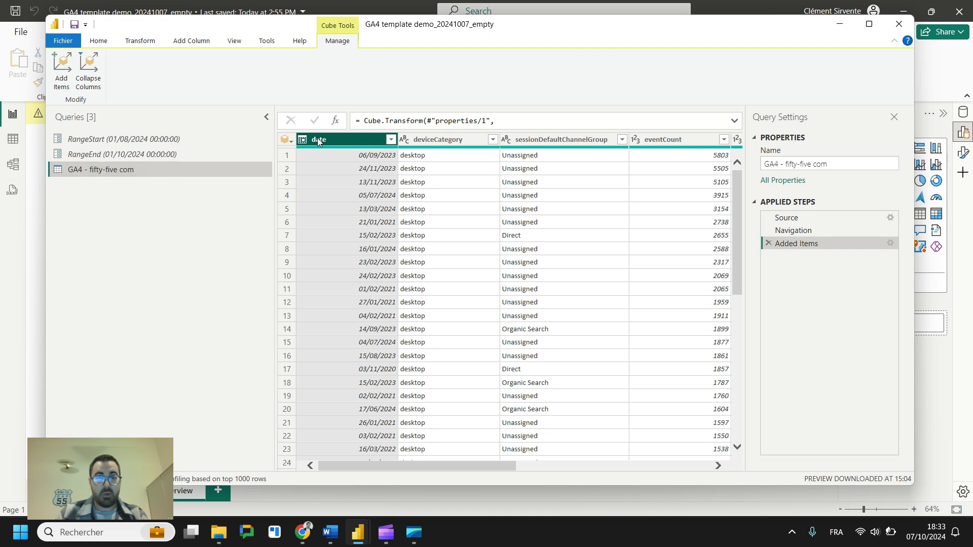
{"action": "left_click", "coordinate": [303, 139]}
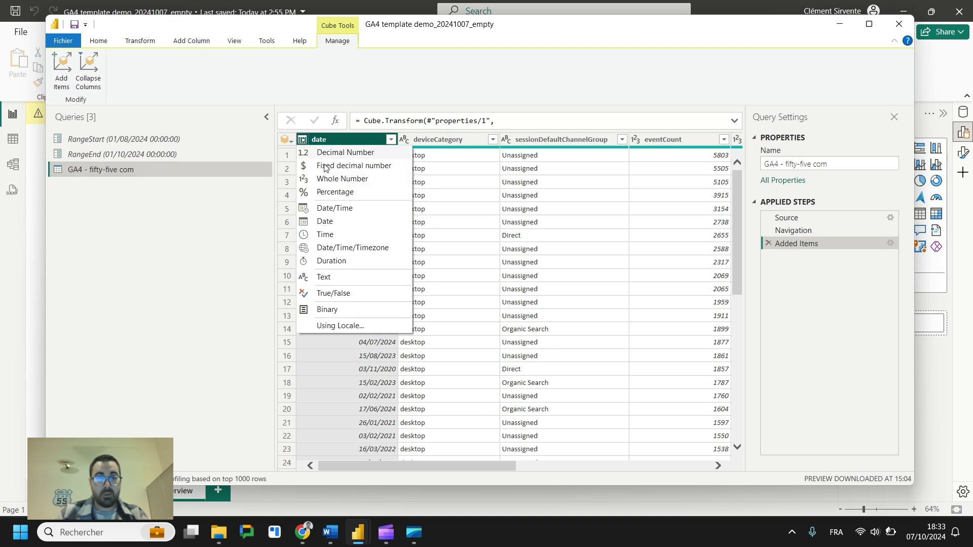
{"action": "left_click", "coordinate": [332, 210]}
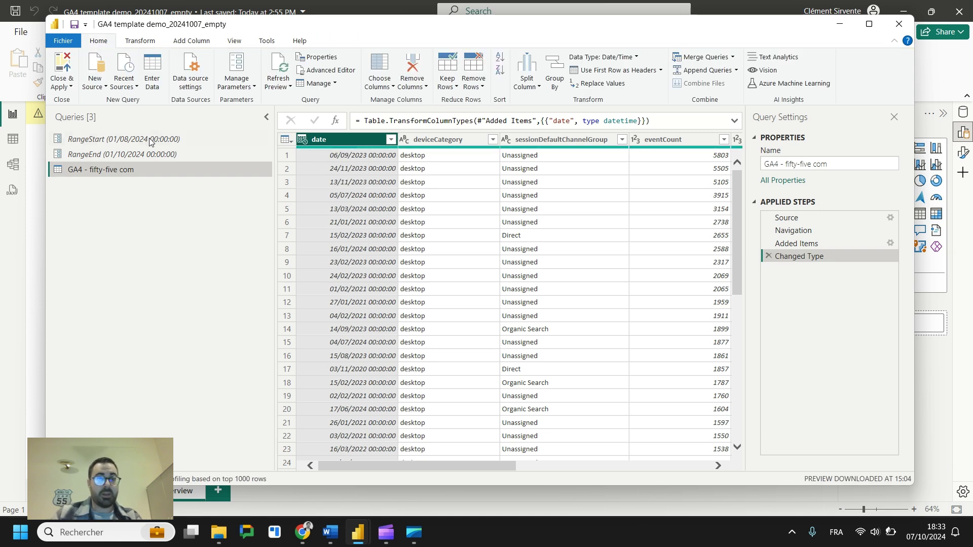
{"action": "left_click_drag", "start_coordinate": [151, 140], "coordinate": [152, 140]}
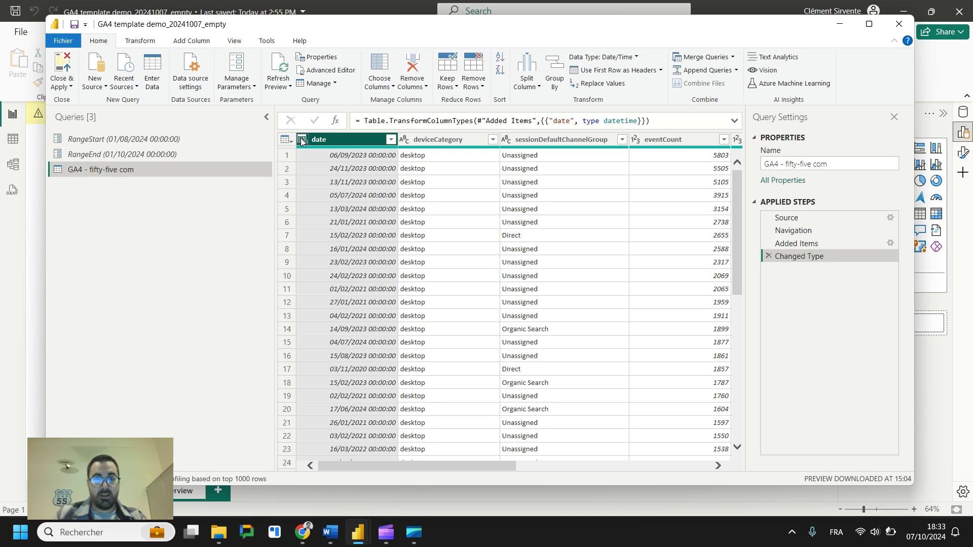
{"action": "left_click", "coordinate": [302, 142]}
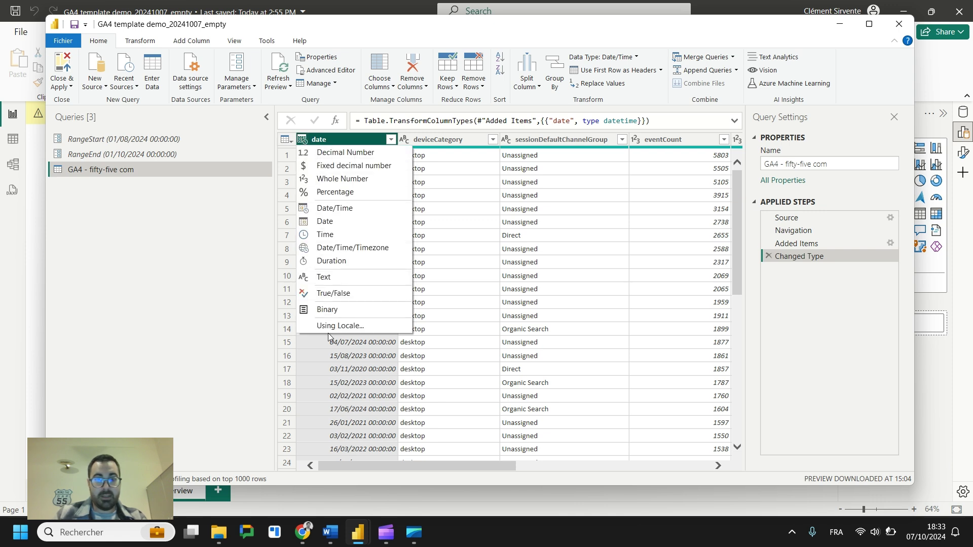
- Start a custom date filter keeping dates after or equal to RangeStart
{"action": "left_click", "coordinate": [390, 139]}
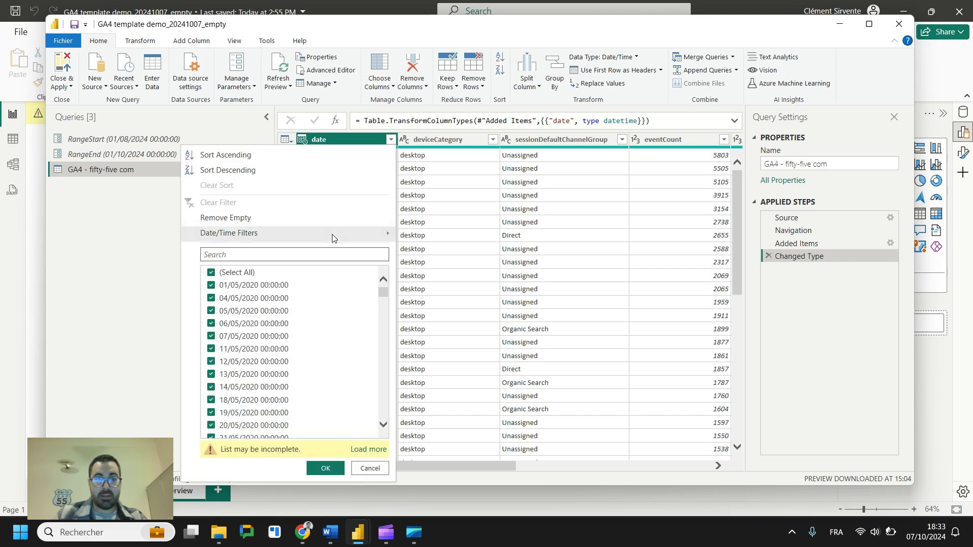
{"action": "mouse_move", "coordinate": [333, 235]}
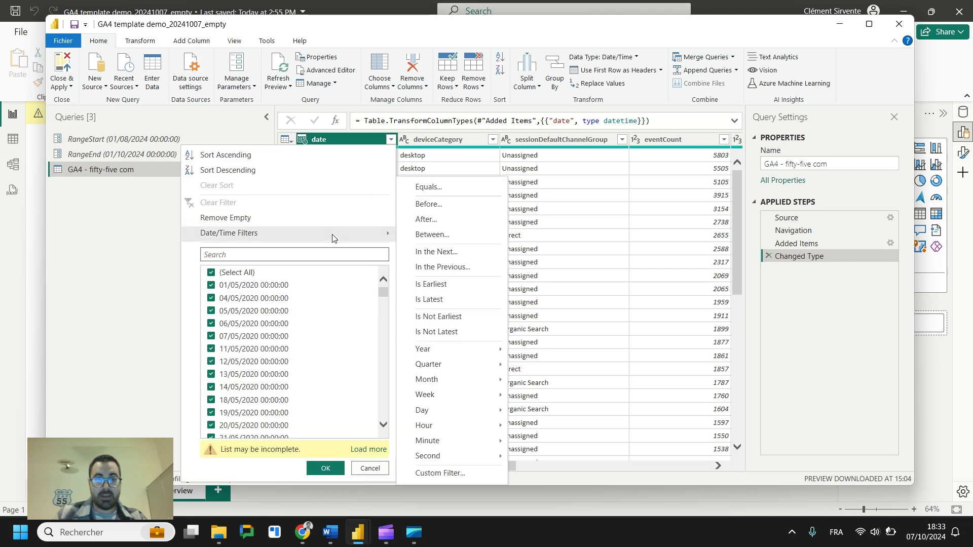
{"action": "left_click", "coordinate": [434, 473]}
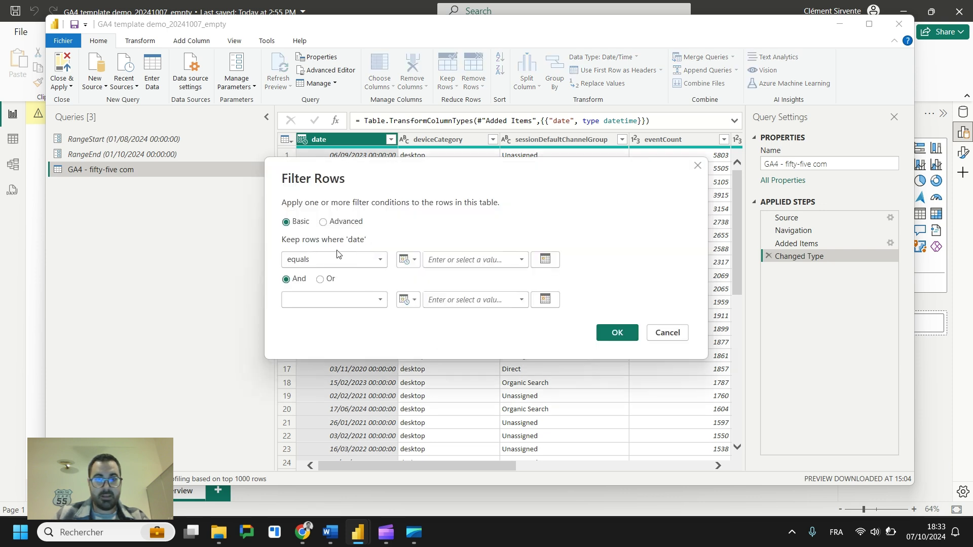
{"action": "left_click", "coordinate": [339, 256]}
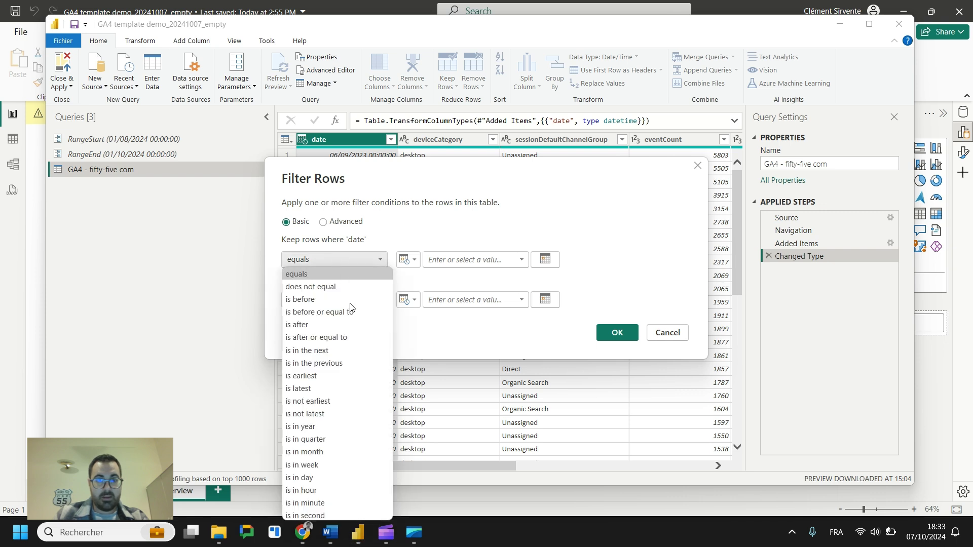
{"action": "left_click", "coordinate": [320, 337]}
{"action": "left_click", "coordinate": [404, 258]}
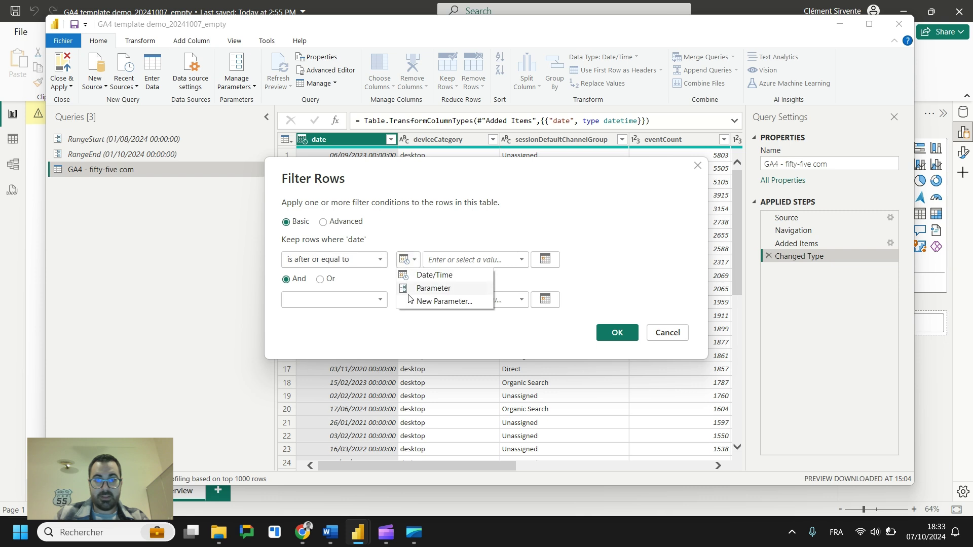
{"action": "left_click", "coordinate": [415, 290]}
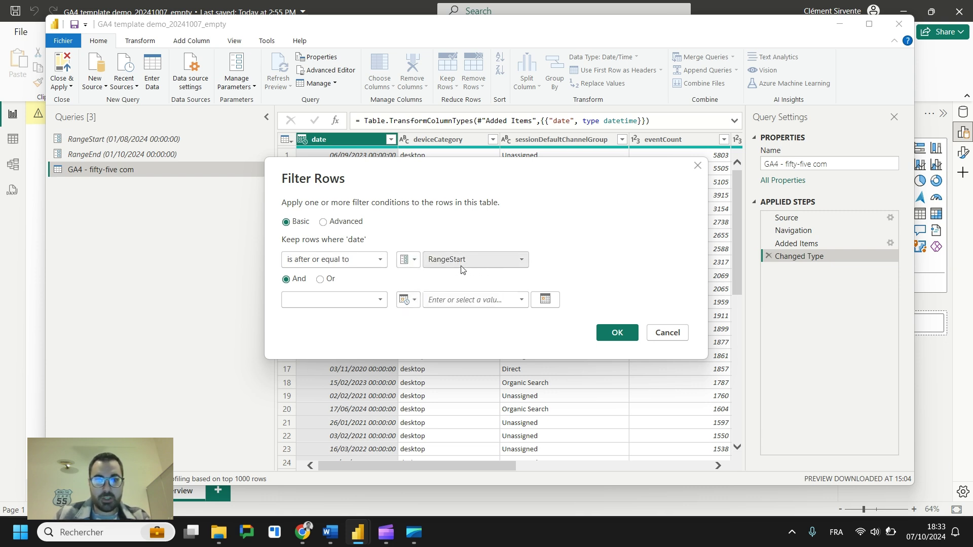
- Add a second condition, before or equal to RangeEnd, and apply the filter
{"action": "left_click", "coordinate": [325, 298]}
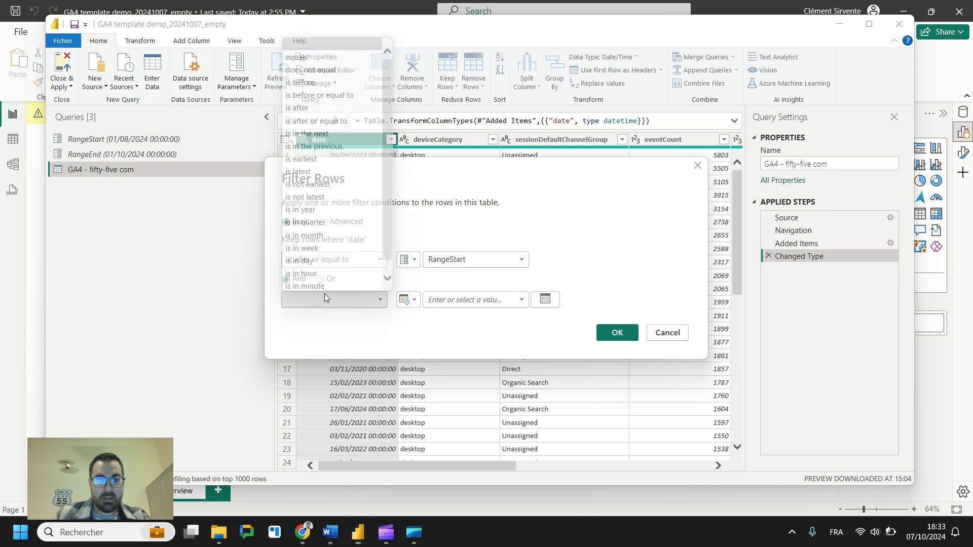
{"action": "left_click", "coordinate": [336, 94]}
{"action": "left_click", "coordinate": [408, 300]}
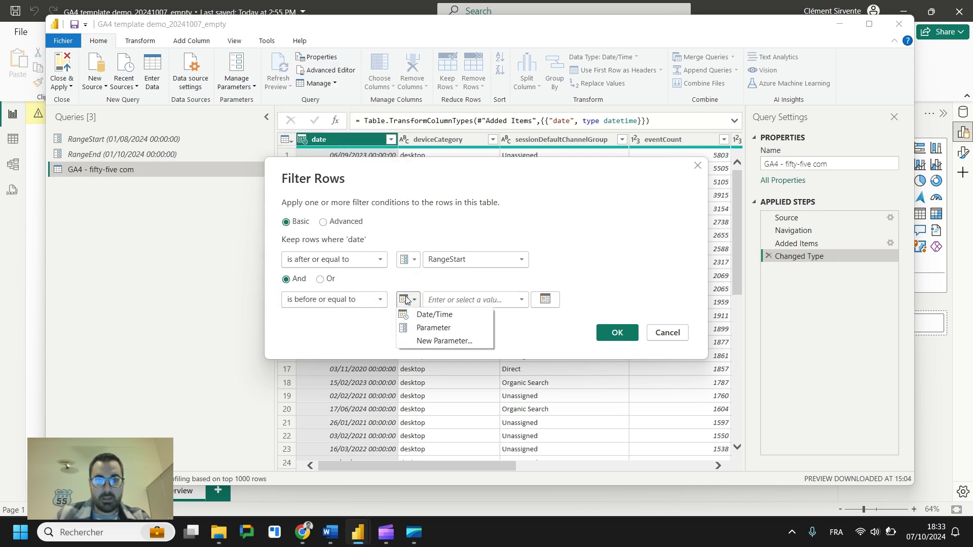
{"action": "left_click", "coordinate": [416, 327]}
{"action": "left_click", "coordinate": [475, 300]}
{"action": "left_click", "coordinate": [455, 324]}
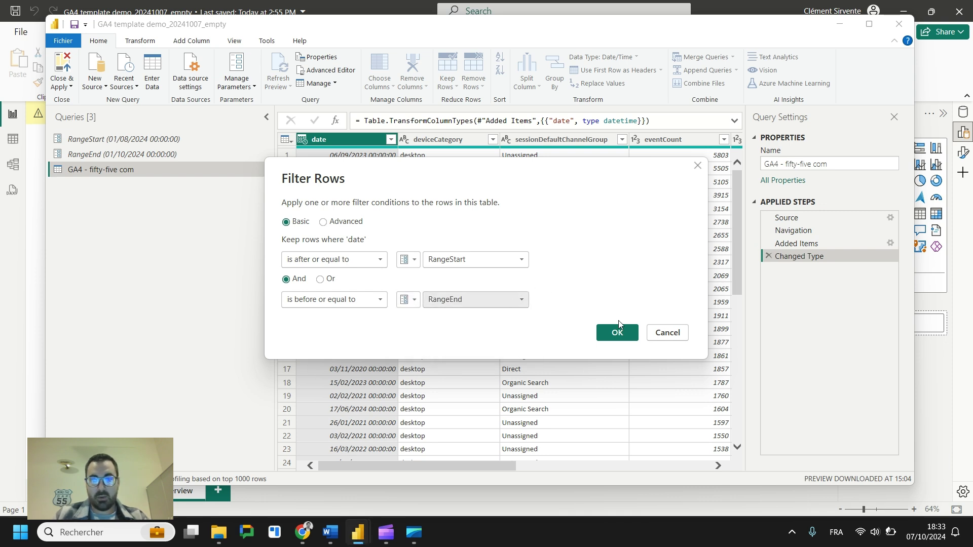
{"action": "left_click", "coordinate": [617, 333]}
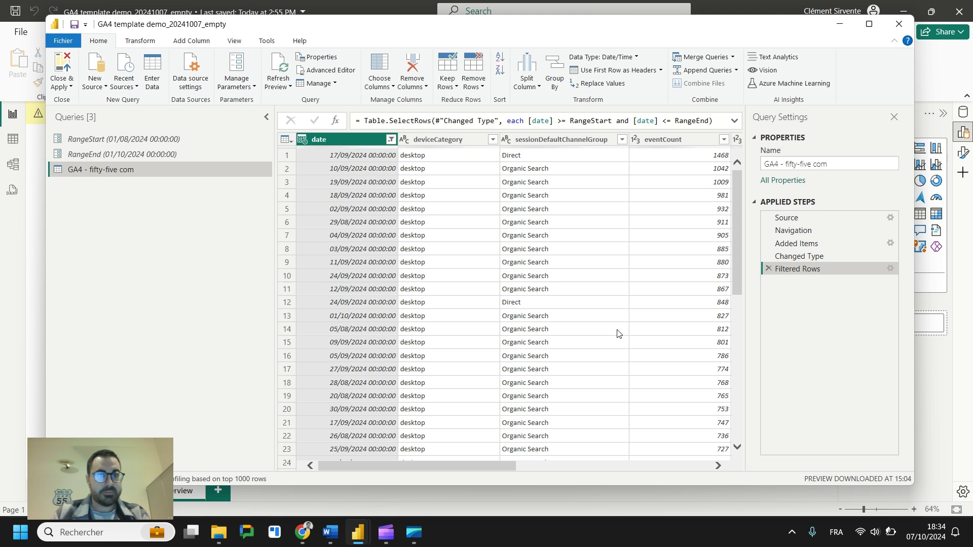
- Apply the query changes, check the GA4 table's fields, and go from Table view to Model view
{"action": "left_click", "coordinate": [67, 73]}
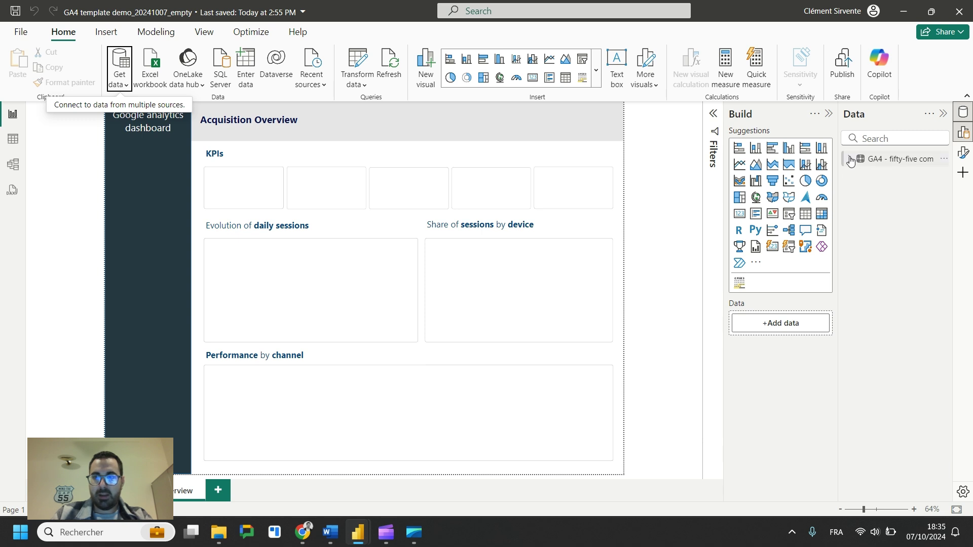
{"action": "left_click", "coordinate": [851, 160]}
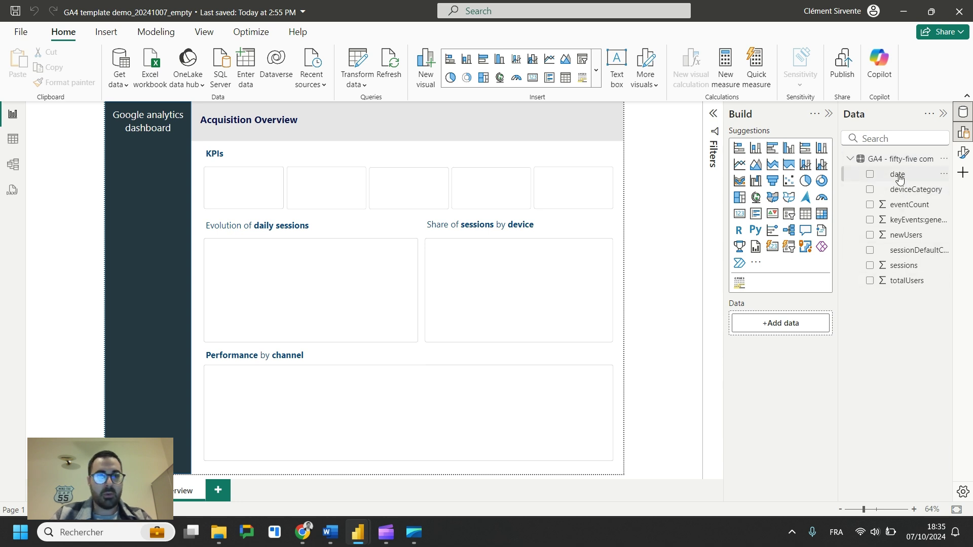
{"action": "left_click", "coordinate": [19, 145]}
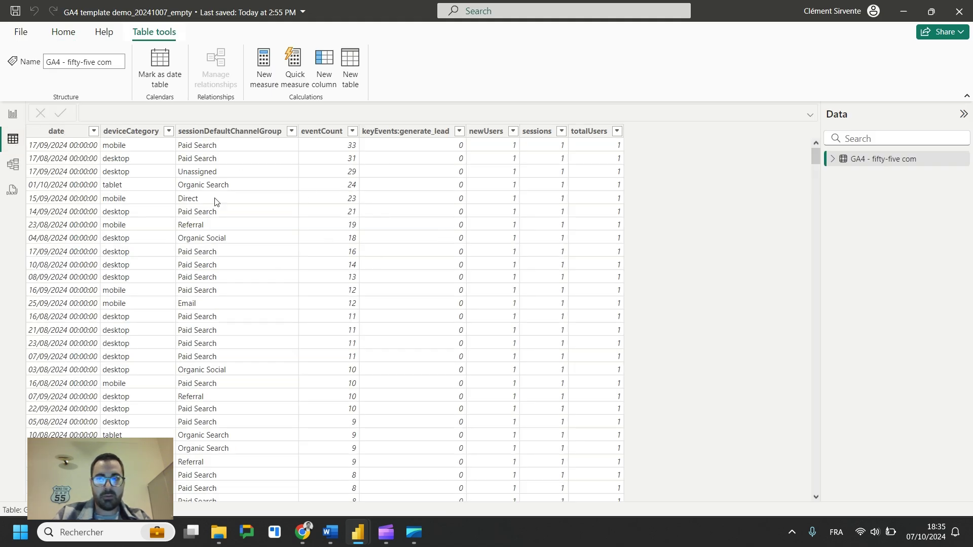
{"action": "left_click", "coordinate": [13, 173]}
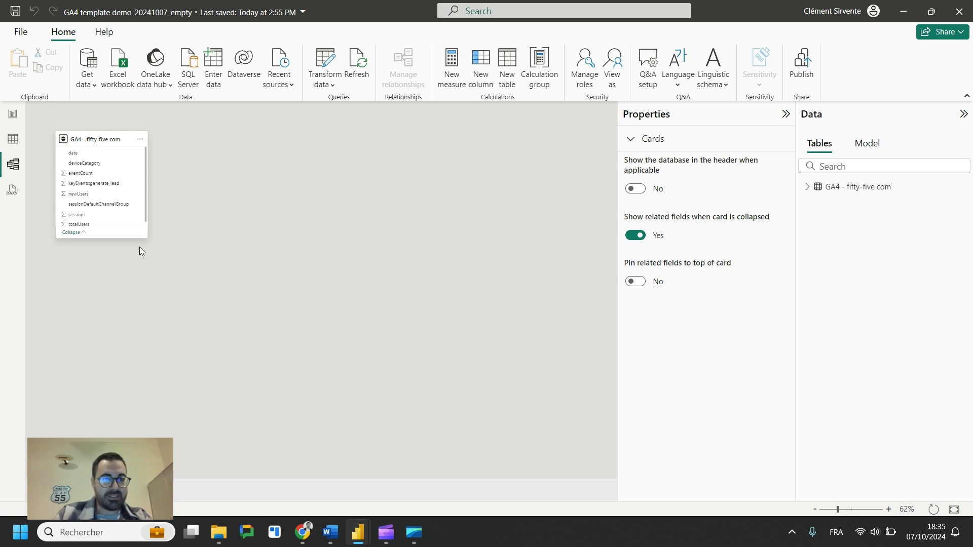
- Resize the GA4 - fifty-five com card to show all fields and move it lower
{"action": "left_click_drag", "start_coordinate": [126, 239], "coordinate": [122, 260]}
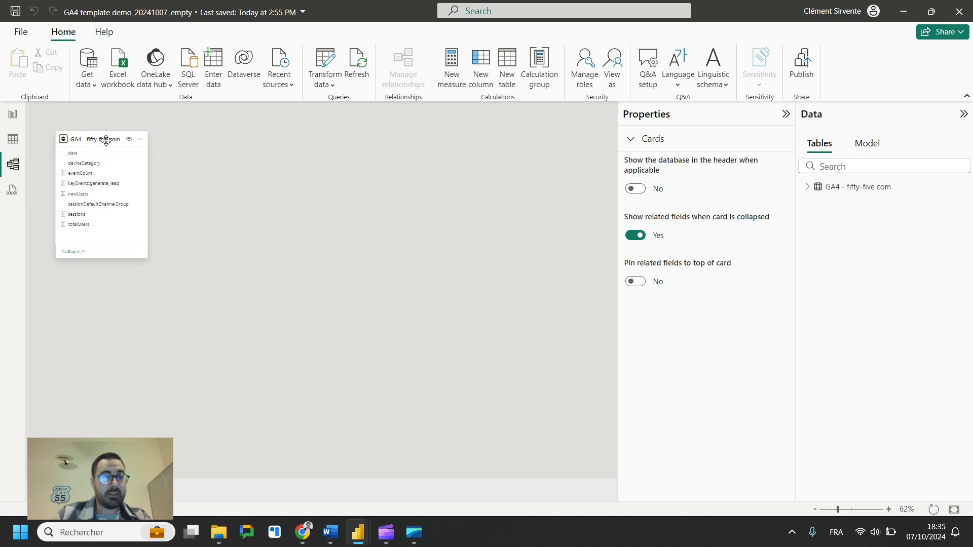
{"action": "left_click_drag", "start_coordinate": [108, 140], "coordinate": [110, 168]}
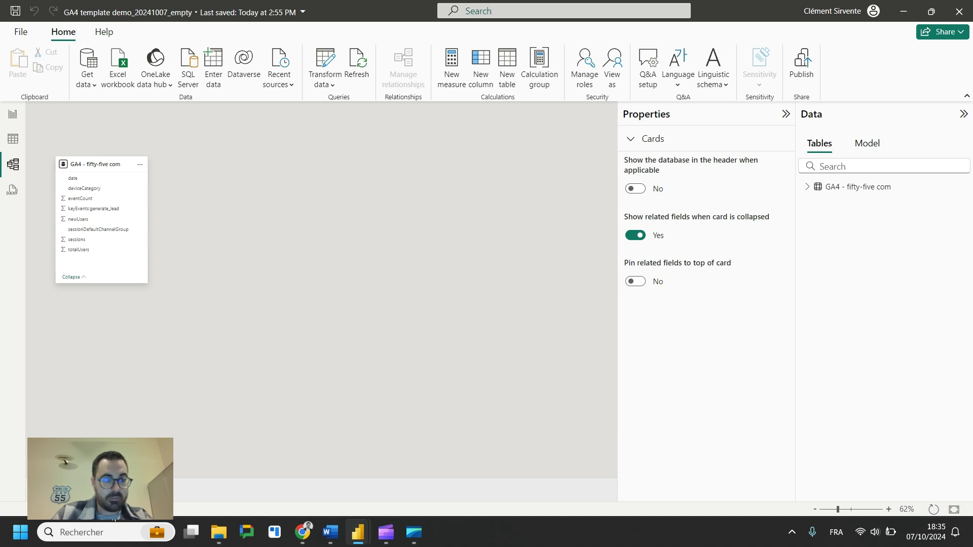
- Launch Bravo and attach it to the GA4 template demo_20241007_empty report
{"action": "left_click", "coordinate": [102, 529]}
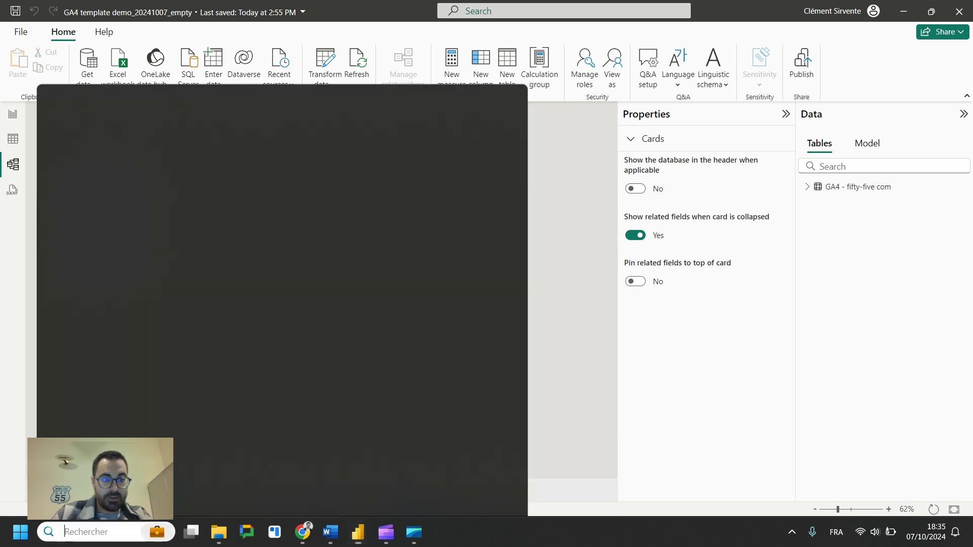
{"action": "type", "text": "br"}
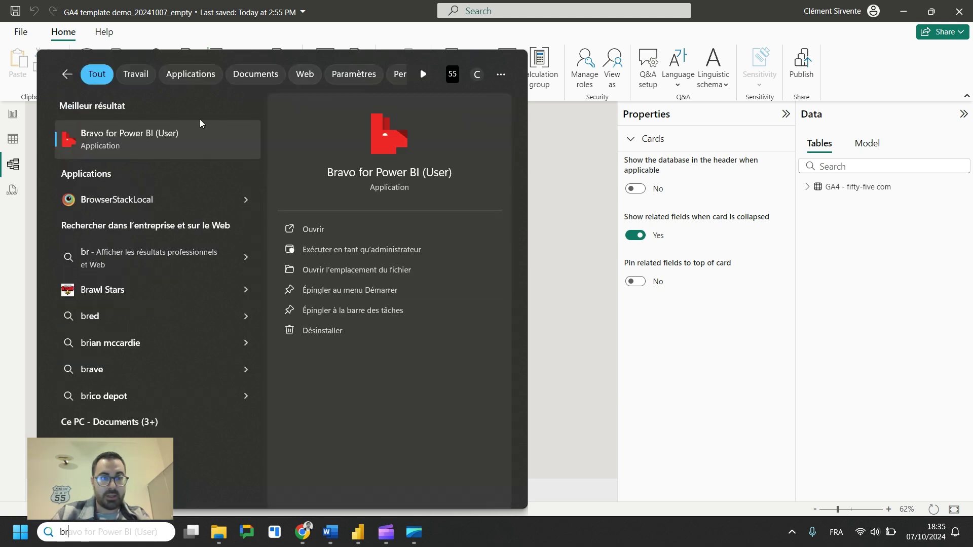
{"action": "left_click", "coordinate": [139, 141]}
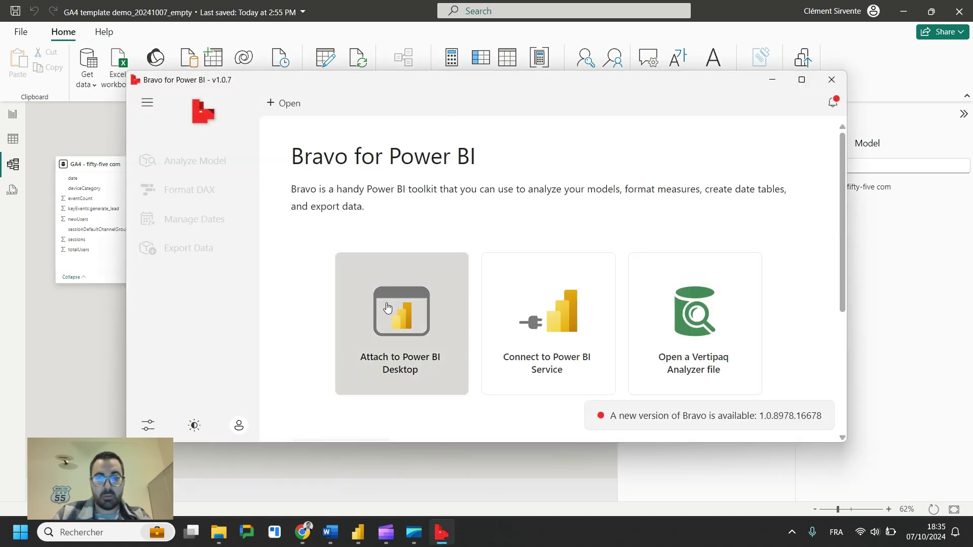
{"action": "left_click", "coordinate": [388, 308]}
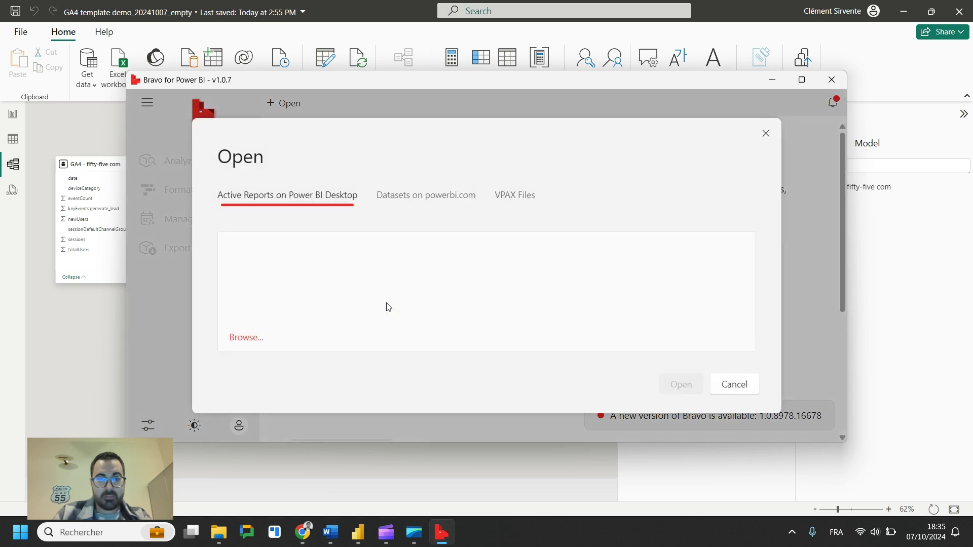
{"action": "left_click", "coordinate": [766, 134]}
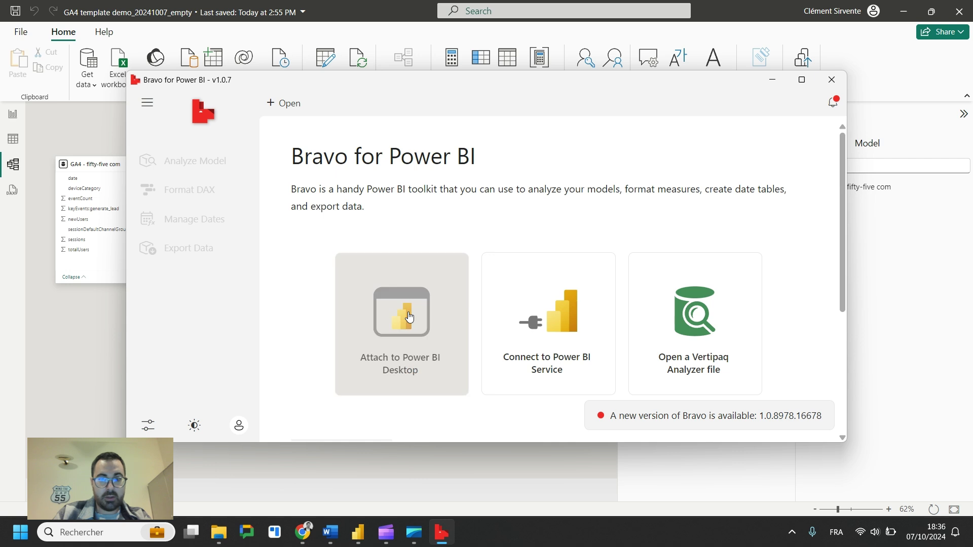
{"action": "left_click", "coordinate": [398, 299]}
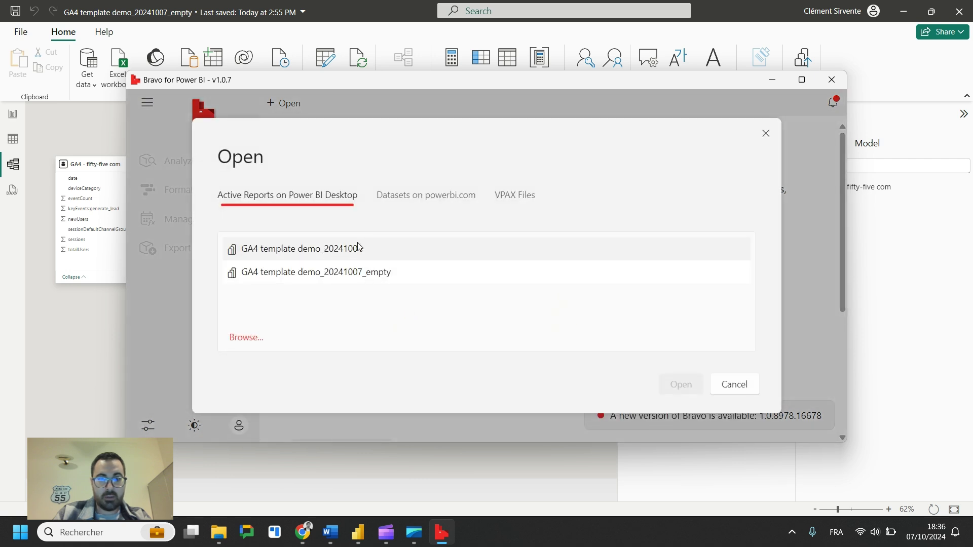
{"action": "left_click", "coordinate": [354, 272]}
{"action": "left_click", "coordinate": [681, 386]}
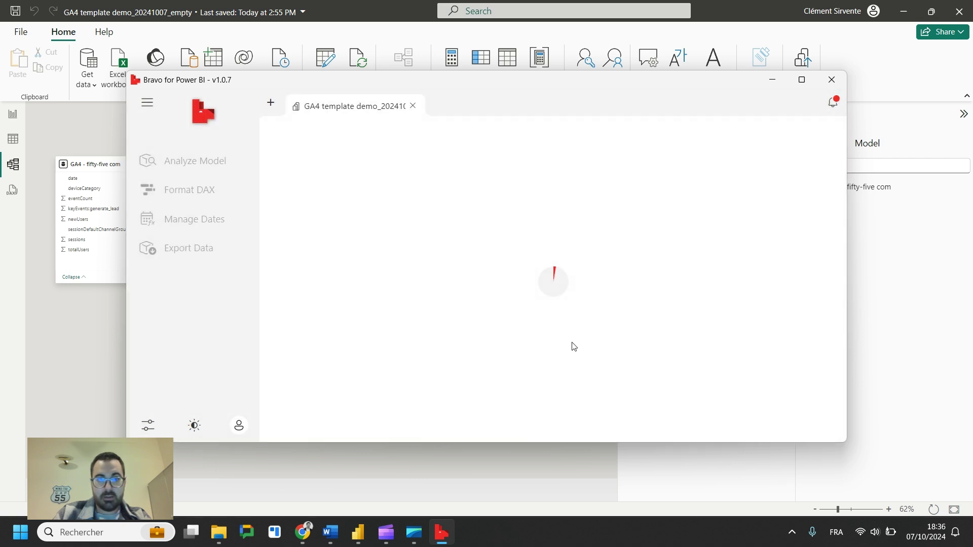
- Review the Manage Dates interval, format, holiday and time intelligence settings
{"action": "left_click", "coordinate": [217, 217]}
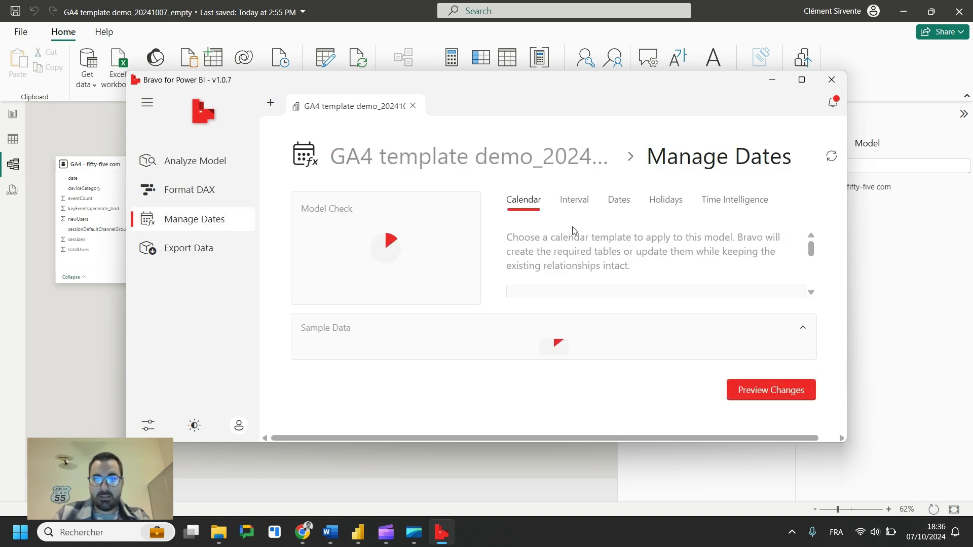
{"action": "scroll", "coordinate": [723, 267], "scroll_direction": "down", "scroll_amount": 3}
{"action": "scroll", "coordinate": [723, 268], "scroll_direction": "up", "scroll_amount": 3}
{"action": "left_click", "coordinate": [576, 201]}
{"action": "scroll", "coordinate": [672, 269], "scroll_direction": "down", "scroll_amount": 4}
{"action": "scroll", "coordinate": [673, 269], "scroll_direction": "up", "scroll_amount": 4}
{"action": "left_click", "coordinate": [619, 200]}
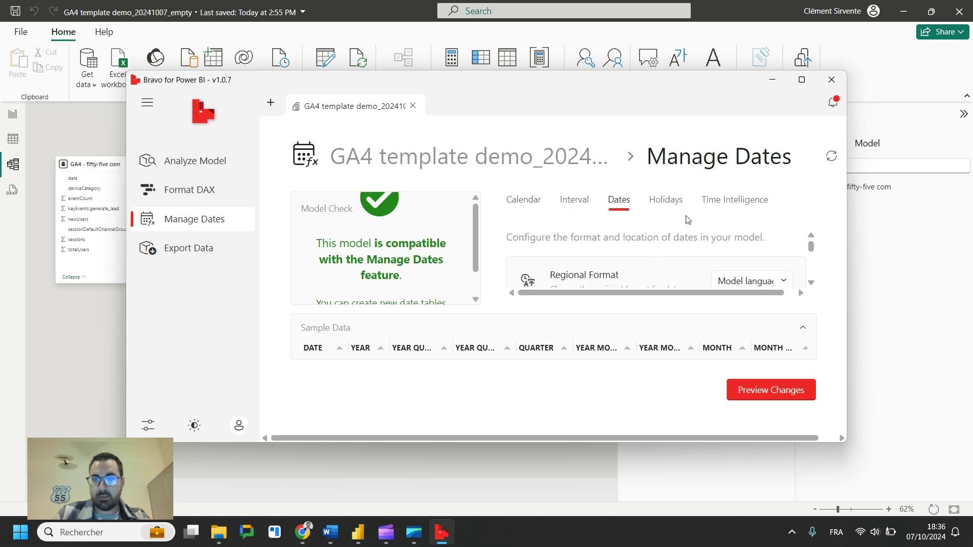
{"action": "left_click", "coordinate": [667, 199]}
{"action": "left_click", "coordinate": [709, 201]}
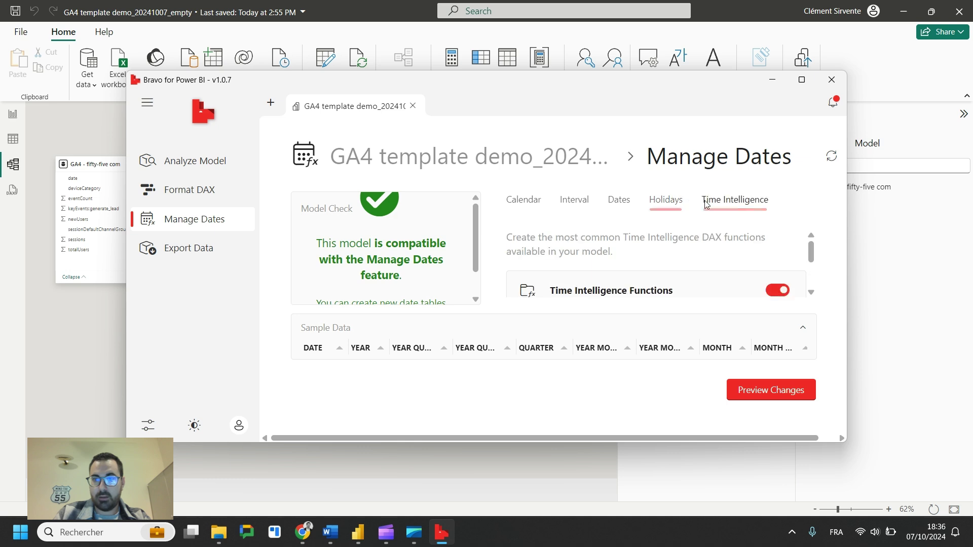
- Preview and apply the Date and DateAutoTemplate tables, then close Bravo
{"action": "left_click", "coordinate": [753, 391]}
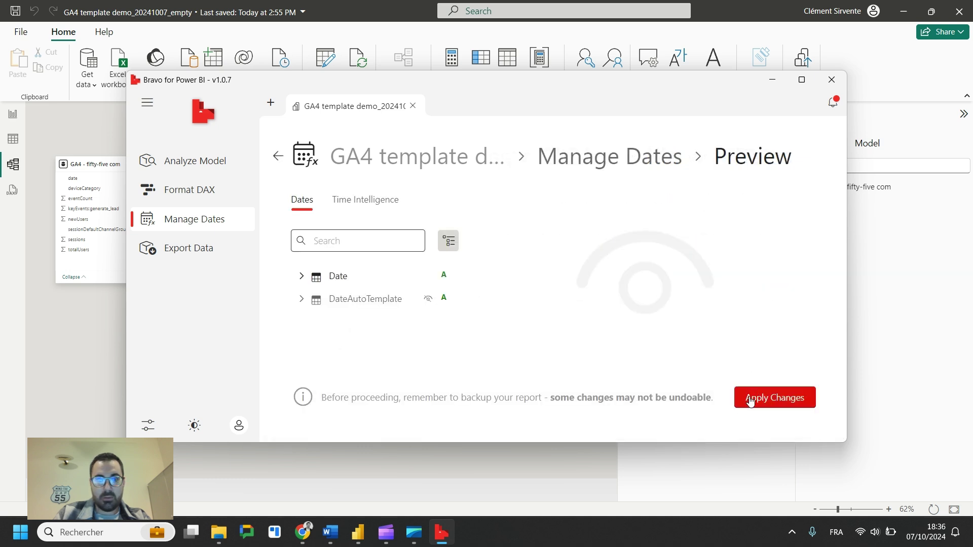
{"action": "left_click", "coordinate": [752, 400]}
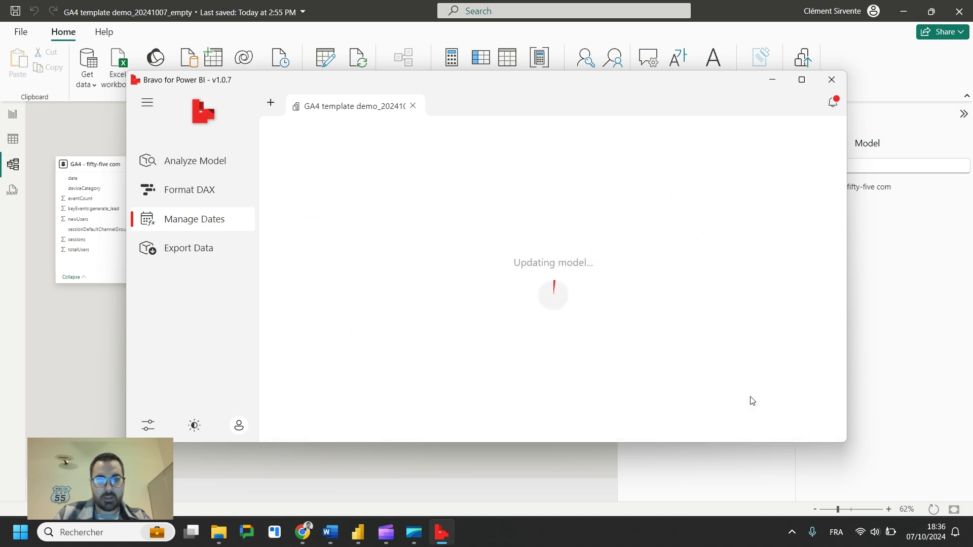
{"action": "left_click", "coordinate": [795, 401]}
{"action": "left_click", "coordinate": [832, 80]}
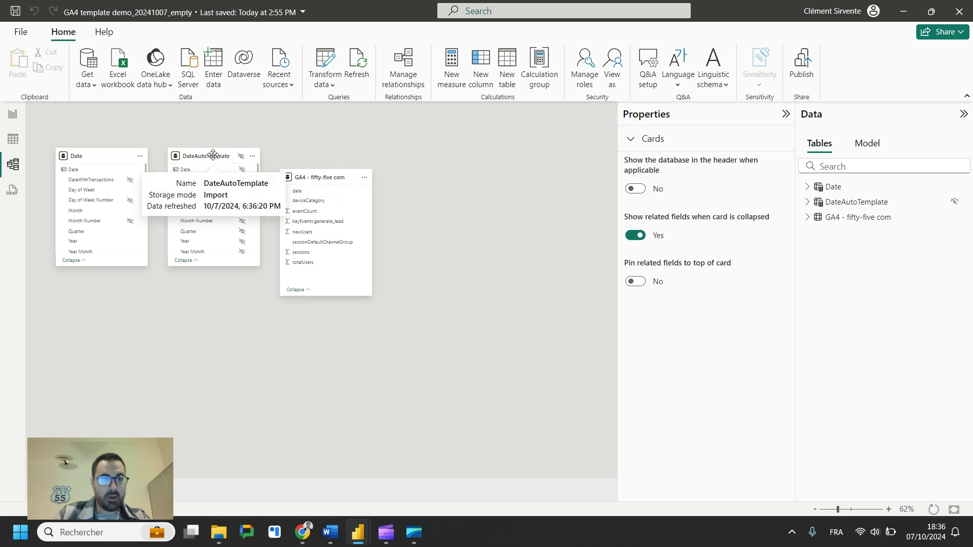
- Arrange the cards, link Date[Date] one-to-many to the GA4 date column, and enlarge the Date card
{"action": "left_click_drag", "start_coordinate": [213, 154], "coordinate": [101, 341]}
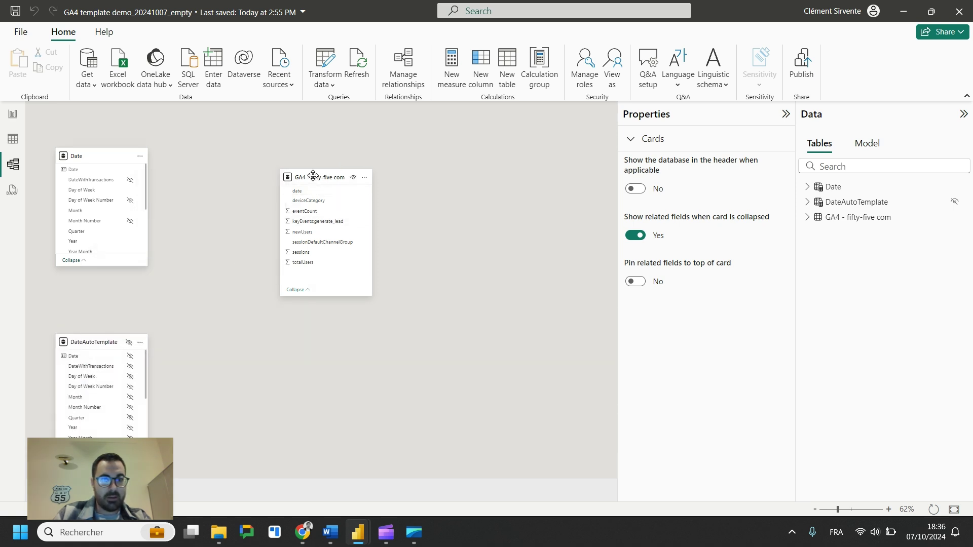
{"action": "left_click_drag", "start_coordinate": [312, 175], "coordinate": [238, 153]}
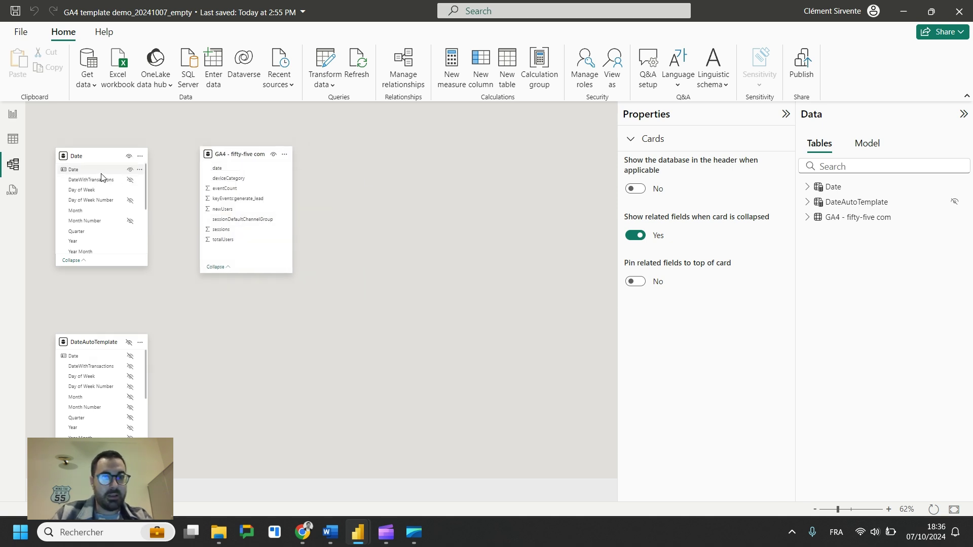
{"action": "left_click_drag", "start_coordinate": [84, 171], "coordinate": [241, 170]}
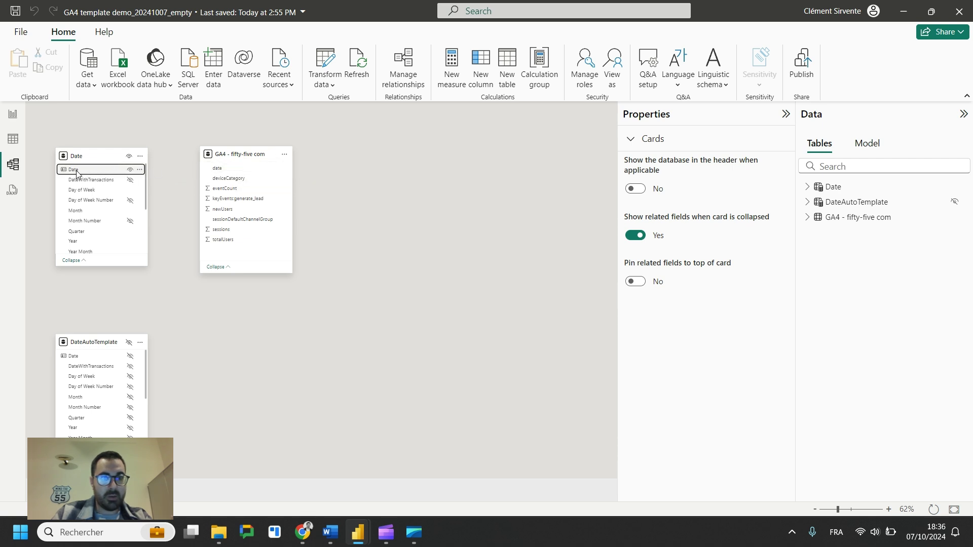
{"action": "left_click_drag", "start_coordinate": [77, 174], "coordinate": [237, 169]}
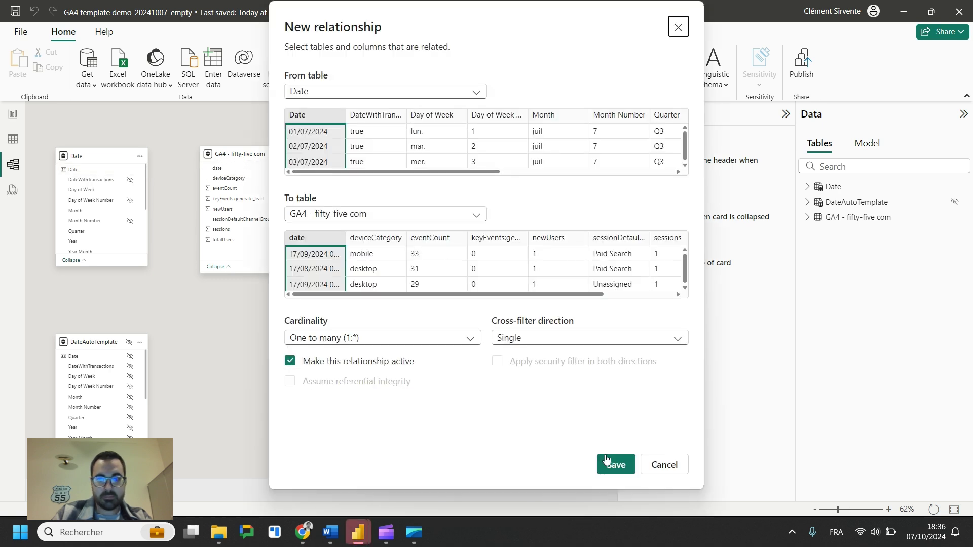
{"action": "left_click", "coordinate": [614, 466]}
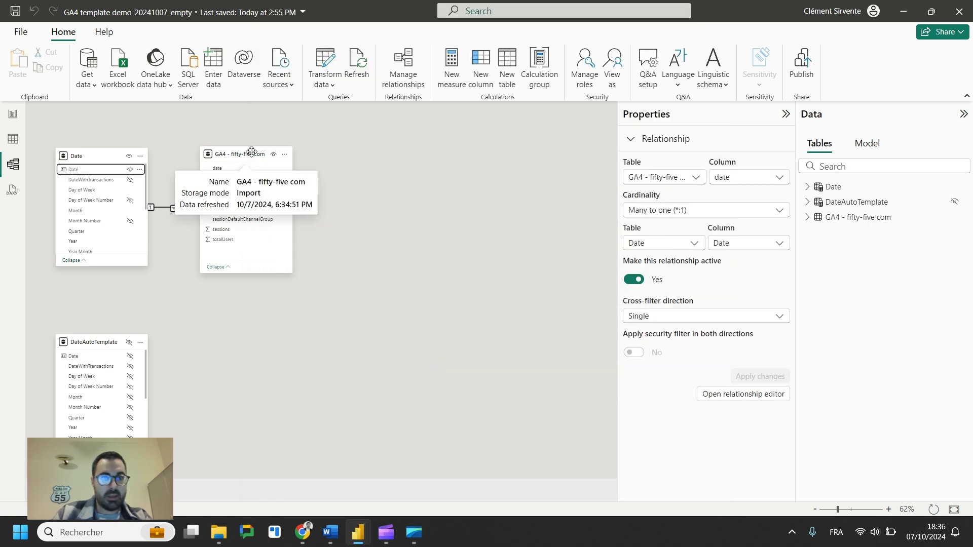
{"action": "left_click_drag", "start_coordinate": [260, 161], "coordinate": [304, 153]}
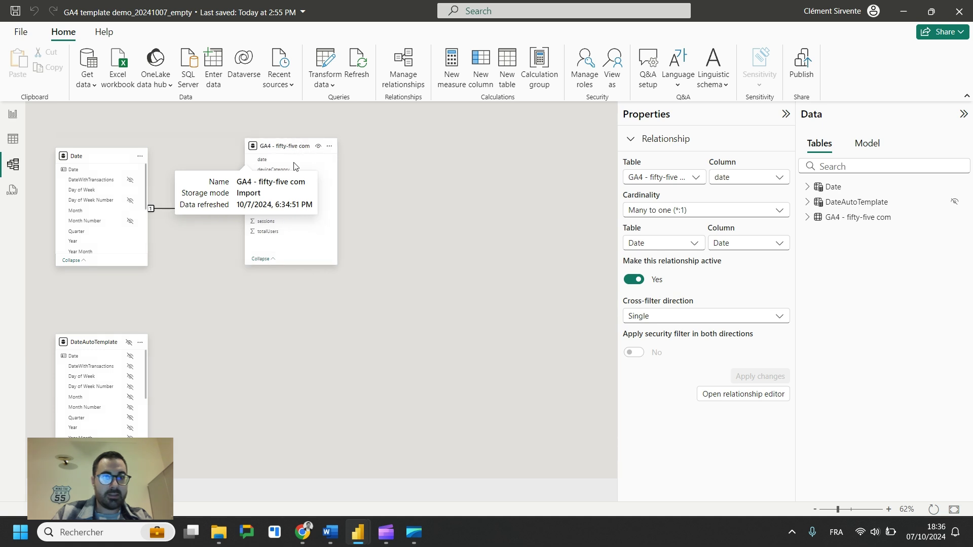
{"action": "left_click", "coordinate": [382, 238]}
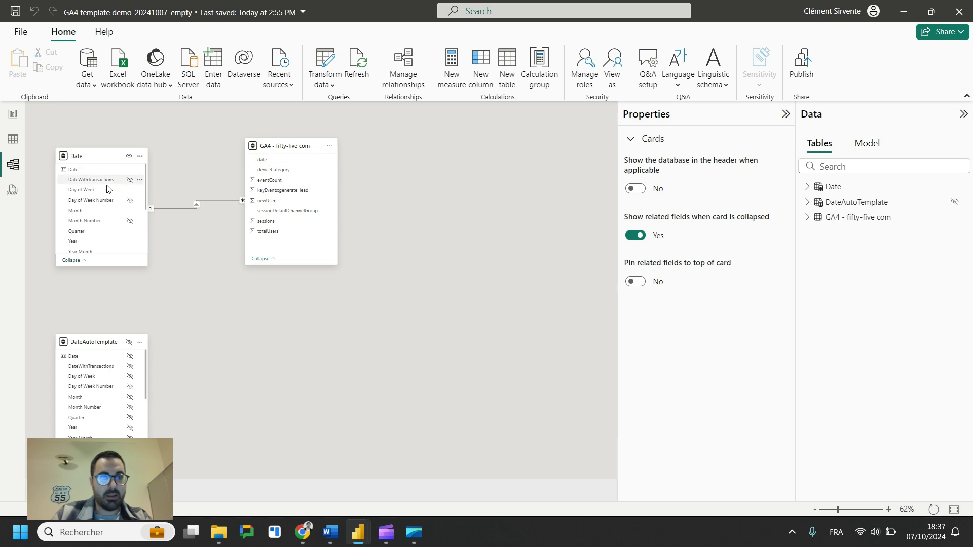
{"action": "left_click_drag", "start_coordinate": [99, 148], "coordinate": [99, 131]}
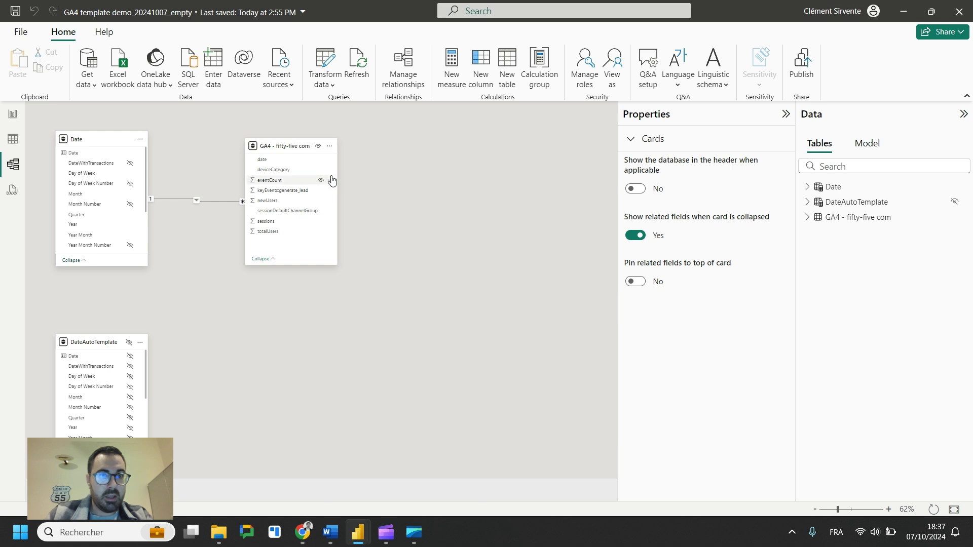
- Inspect the deviceCategory and sessionDefaultChannelGroup column properties, then revisit Table and Model views
{"action": "left_click", "coordinate": [288, 172]}
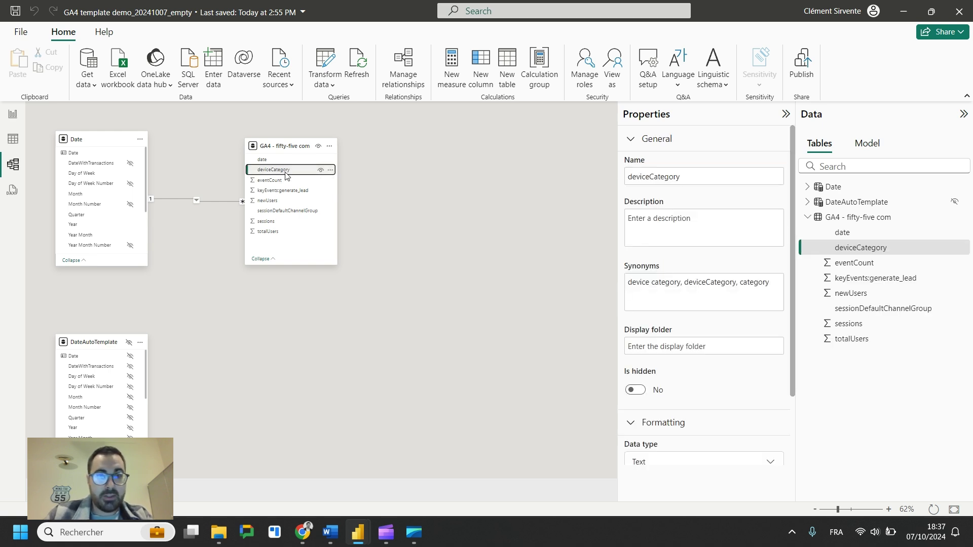
{"action": "left_click", "coordinate": [288, 213]}
{"action": "left_click", "coordinate": [283, 171]}
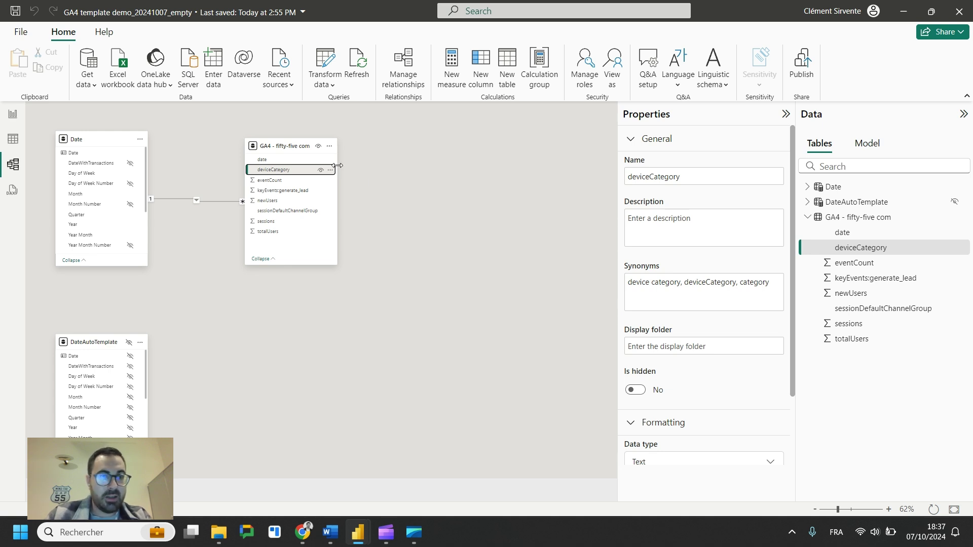
{"action": "left_click", "coordinate": [14, 142]}
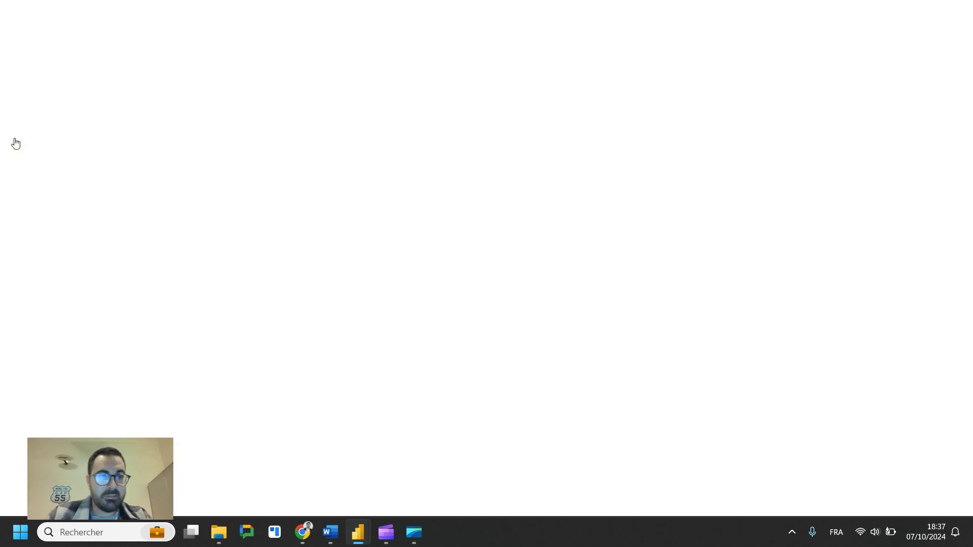
{"action": "left_click", "coordinate": [13, 173]}
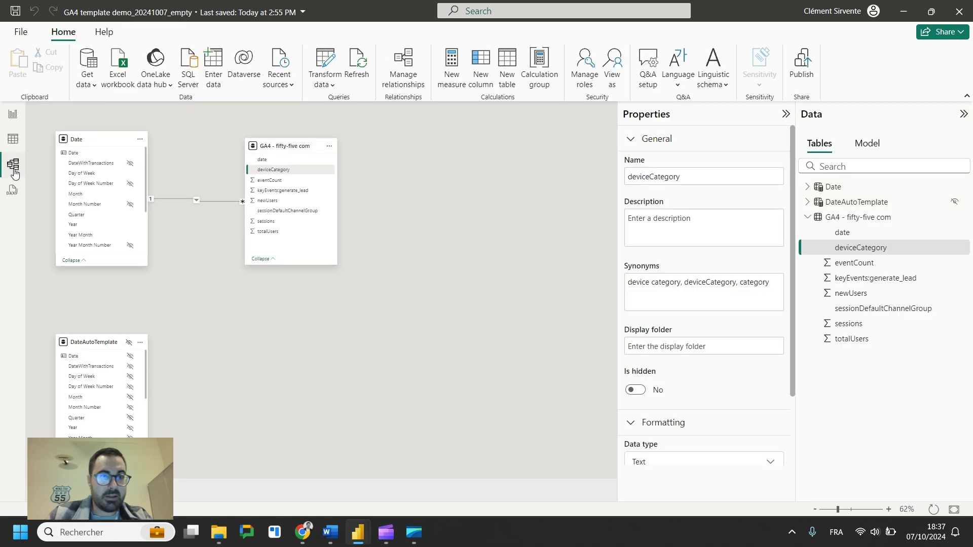
- Reference the GA4 query, keep only deviceCategory, and remove duplicate rows
{"action": "left_click", "coordinate": [331, 62]}
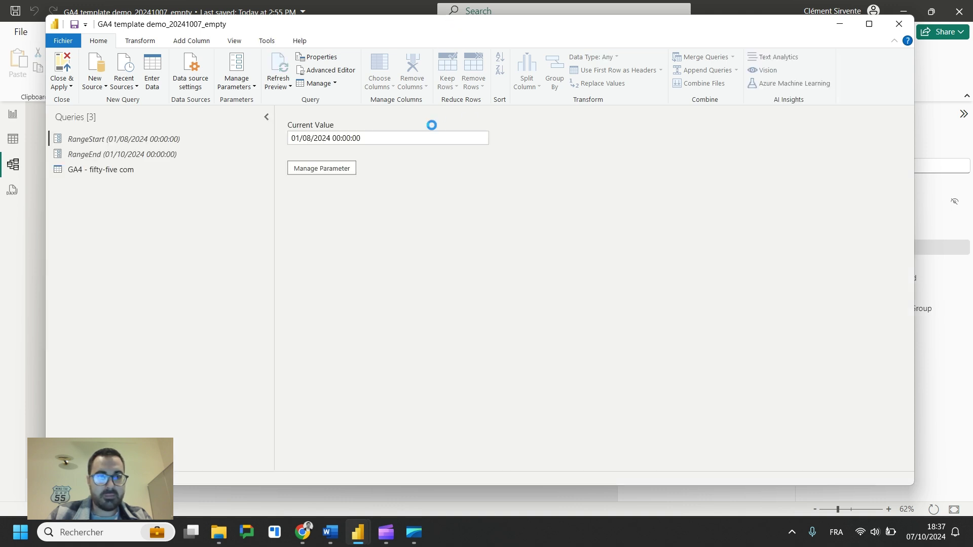
{"action": "left_click", "coordinate": [115, 170]}
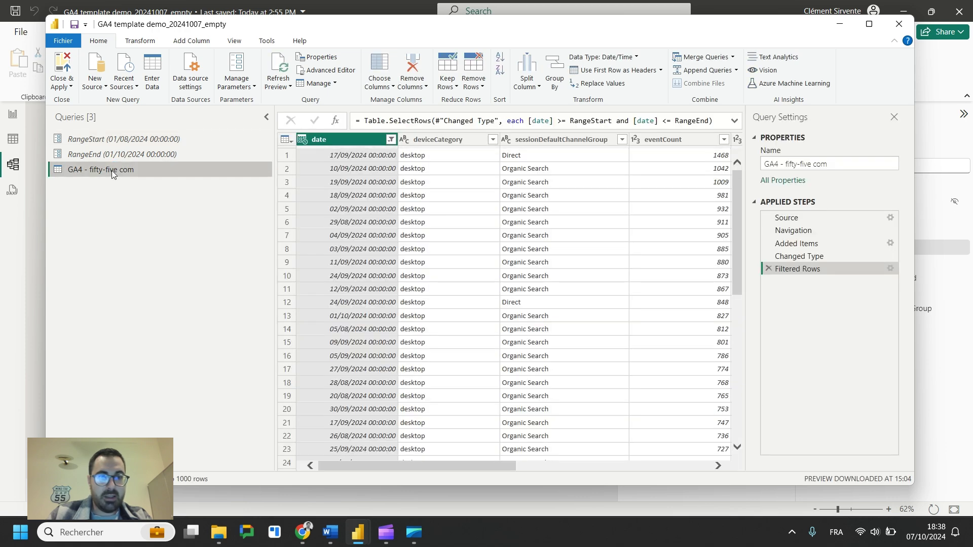
{"action": "right_click", "coordinate": [111, 170]}
{"action": "left_click", "coordinate": [151, 278]}
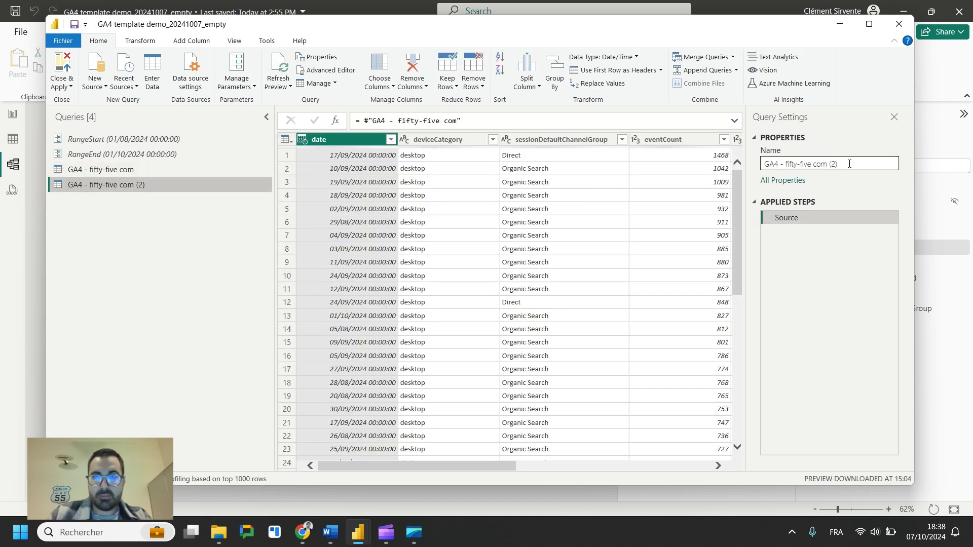
{"action": "left_click", "coordinate": [448, 140]}
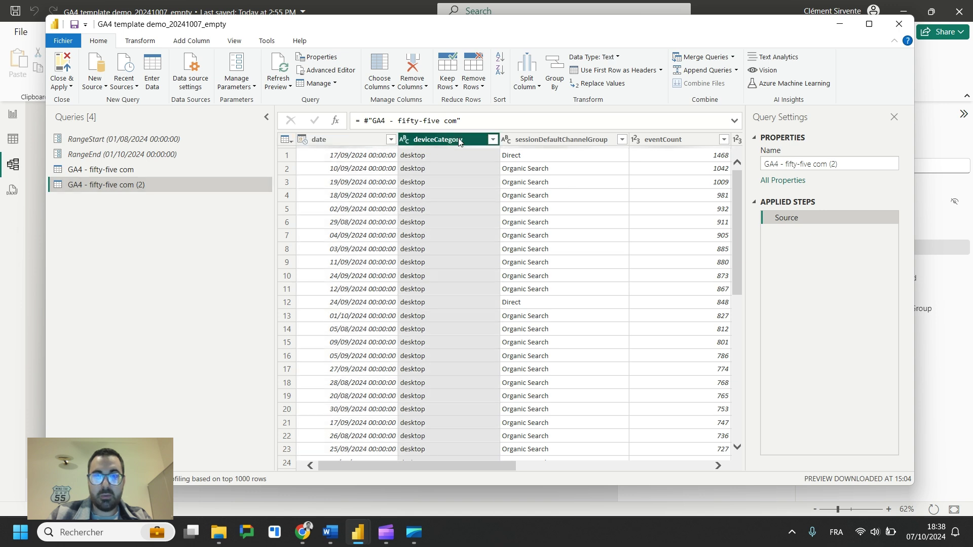
{"action": "right_click", "coordinate": [460, 141]}
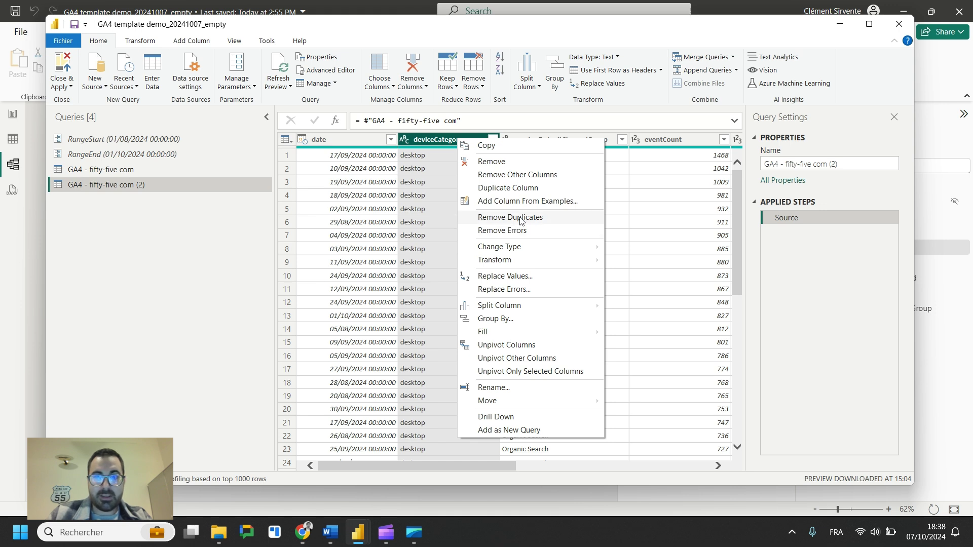
{"action": "left_click", "coordinate": [529, 174]}
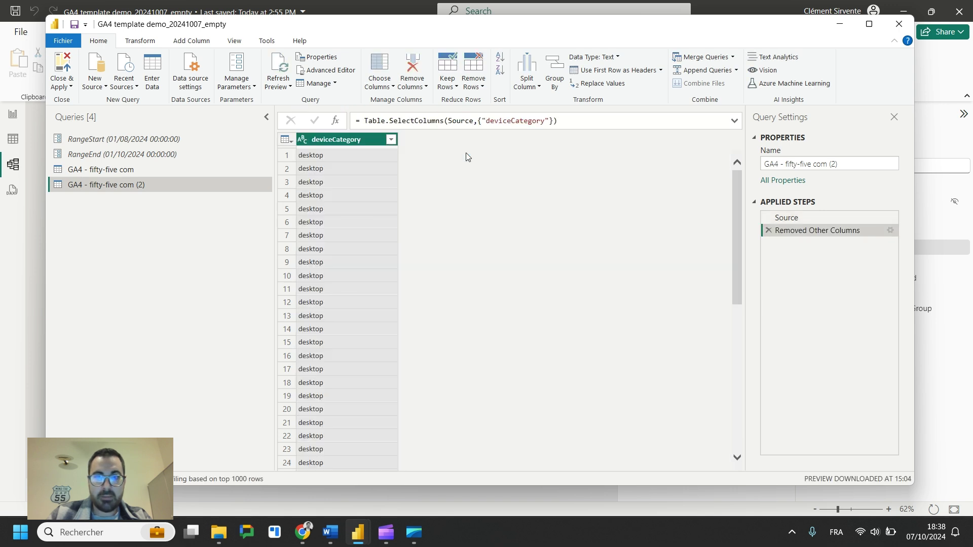
{"action": "left_click", "coordinate": [477, 94]}
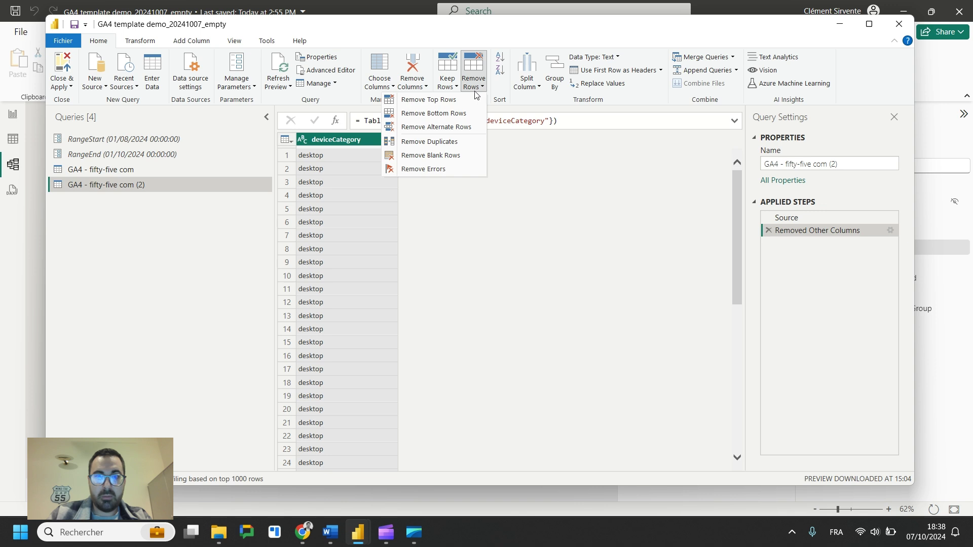
{"action": "left_click", "coordinate": [454, 146]}
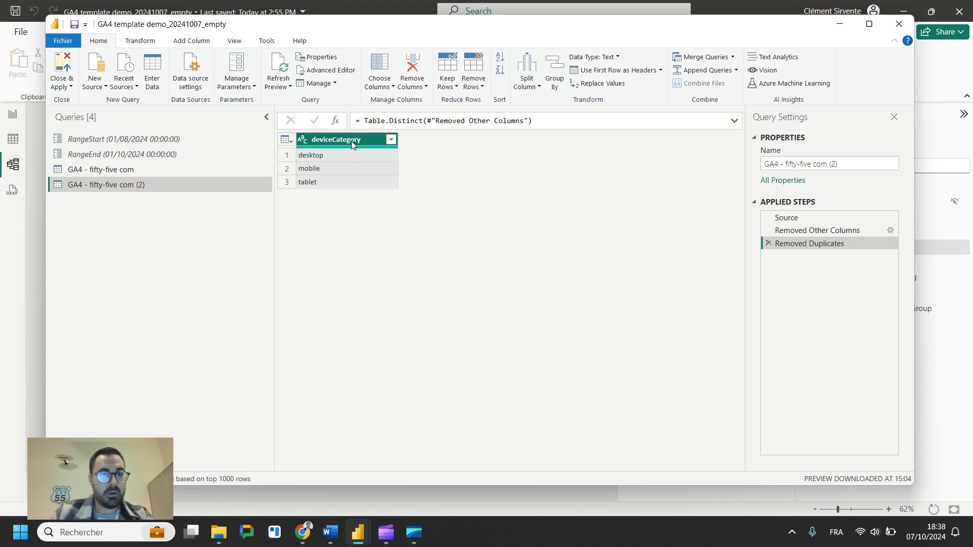
- Rename the new query to Device Category and apply the changes to the model
{"action": "left_click", "coordinate": [860, 162]}
{"action": "type", "text": "Device Category"}
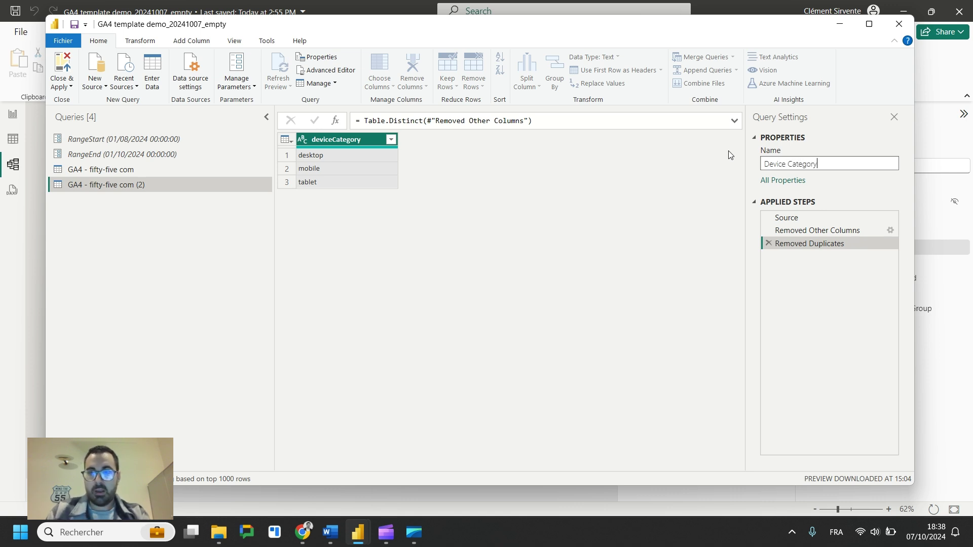
{"action": "key", "text": "Return"}
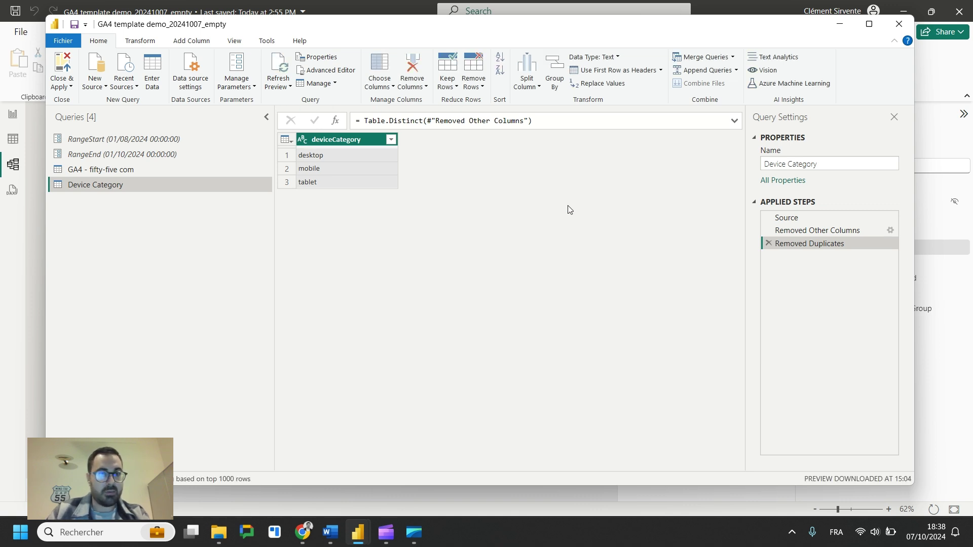
{"action": "left_click", "coordinate": [64, 71]}
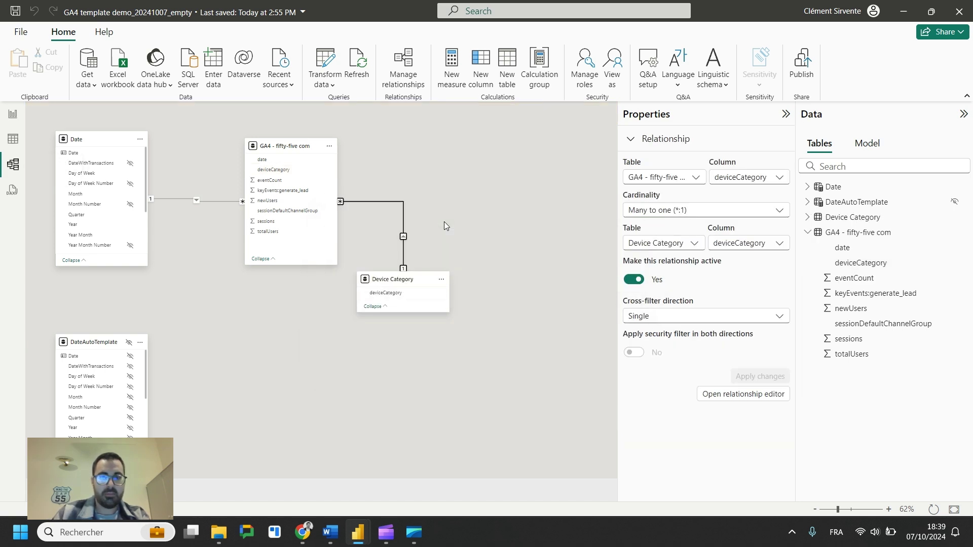
- Place the Device Category card beside the GA4 table, then switch to Report view
{"action": "left_click_drag", "start_coordinate": [440, 276], "coordinate": [471, 157]}
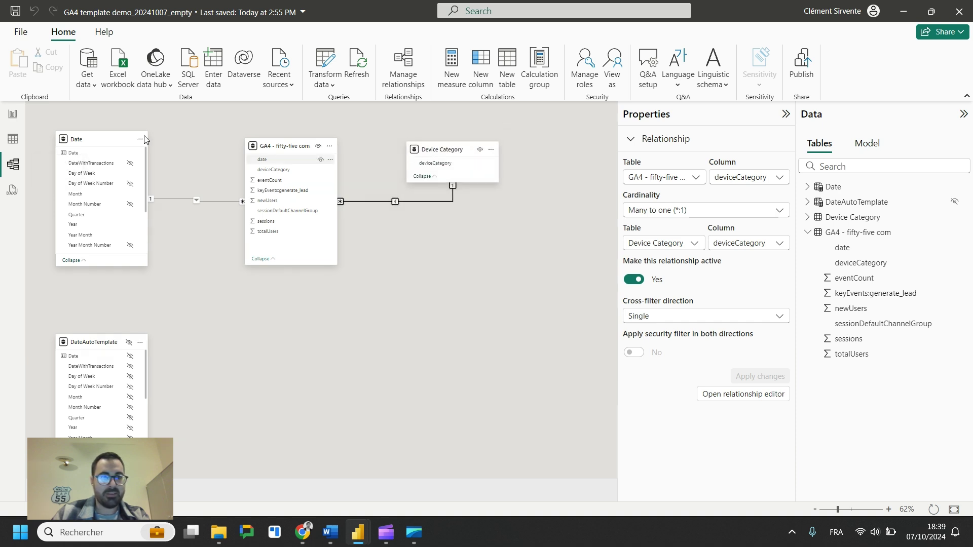
{"action": "left_click", "coordinate": [12, 118]}
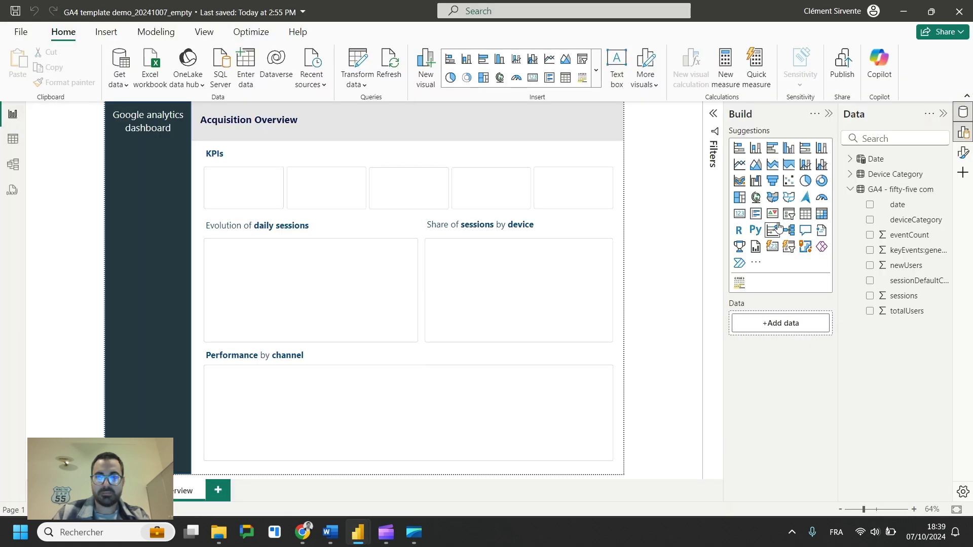
- Build a line chart of sessions by date and fit it under Evolution of daily sessions
{"action": "left_click", "coordinate": [870, 207]}
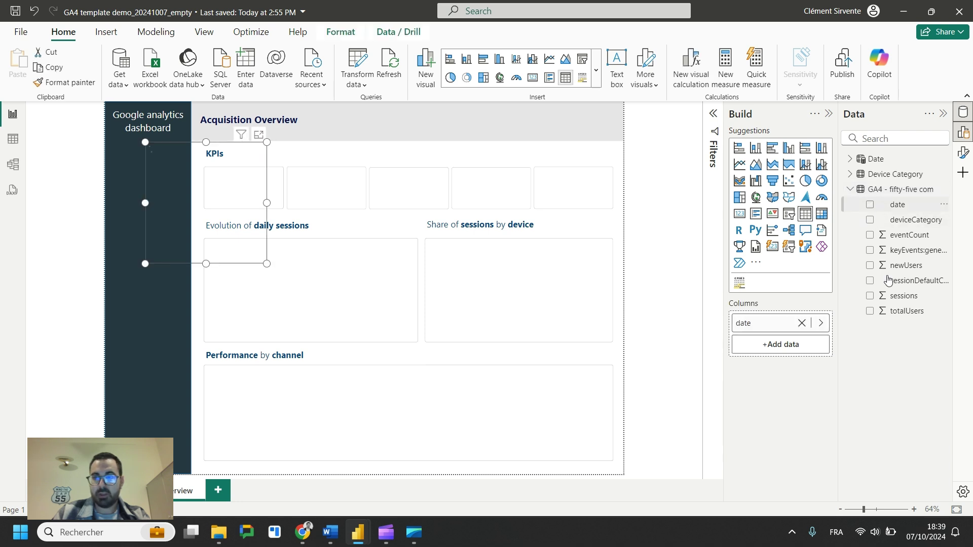
{"action": "left_click", "coordinate": [871, 297]}
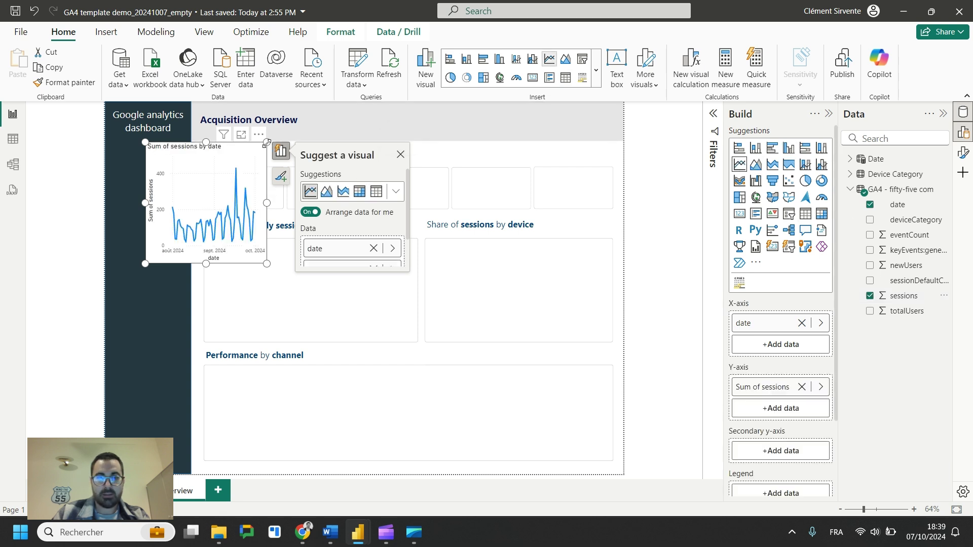
{"action": "left_click_drag", "start_coordinate": [267, 143], "coordinate": [357, 187]}
{"action": "left_click_drag", "start_coordinate": [289, 184], "coordinate": [325, 254]}
{"action": "left_click_drag", "start_coordinate": [305, 325], "coordinate": [309, 338]}
{"action": "left_click", "coordinate": [666, 296]}
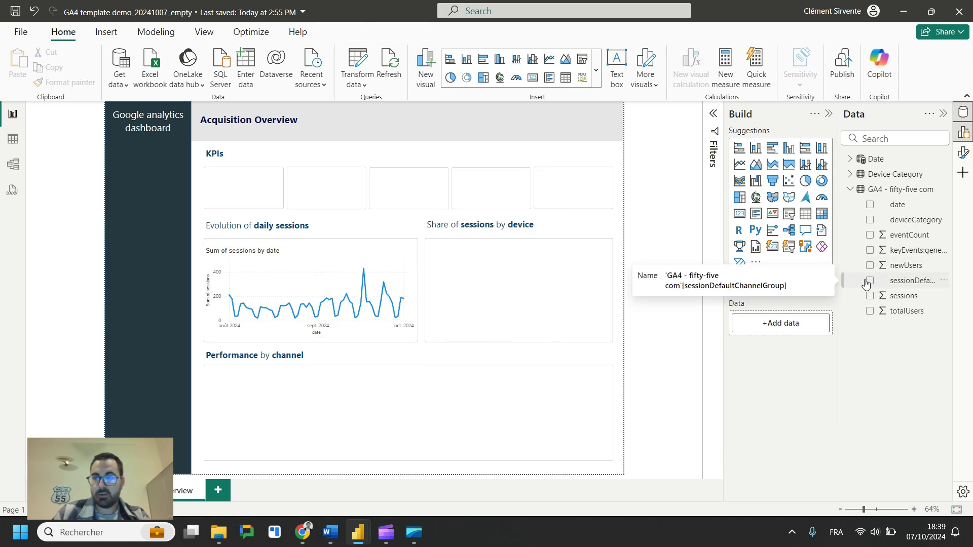
- Add a bar chart of sessions by sessionDefaultChannelGroup, widened and placed under Performance by channel
{"action": "left_click", "coordinate": [870, 282]}
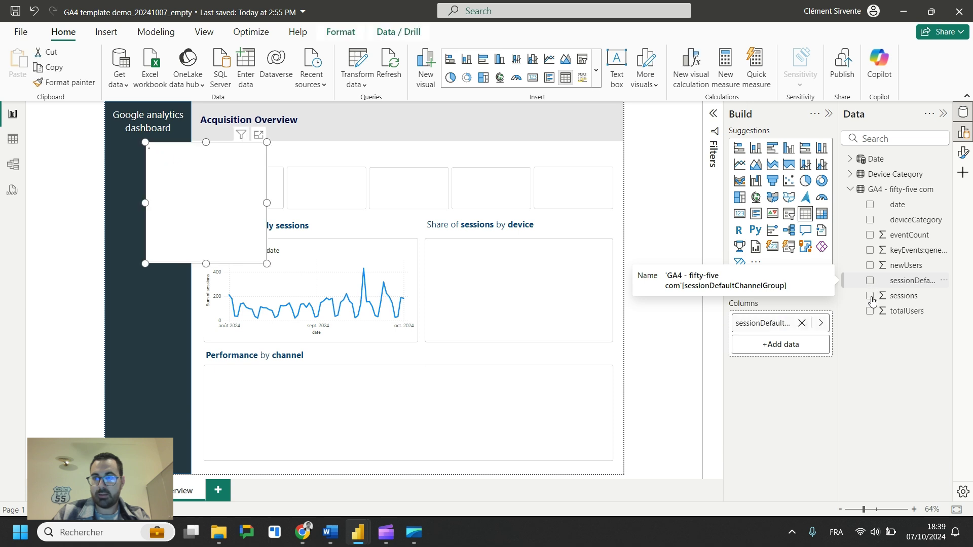
{"action": "left_click", "coordinate": [870, 296]}
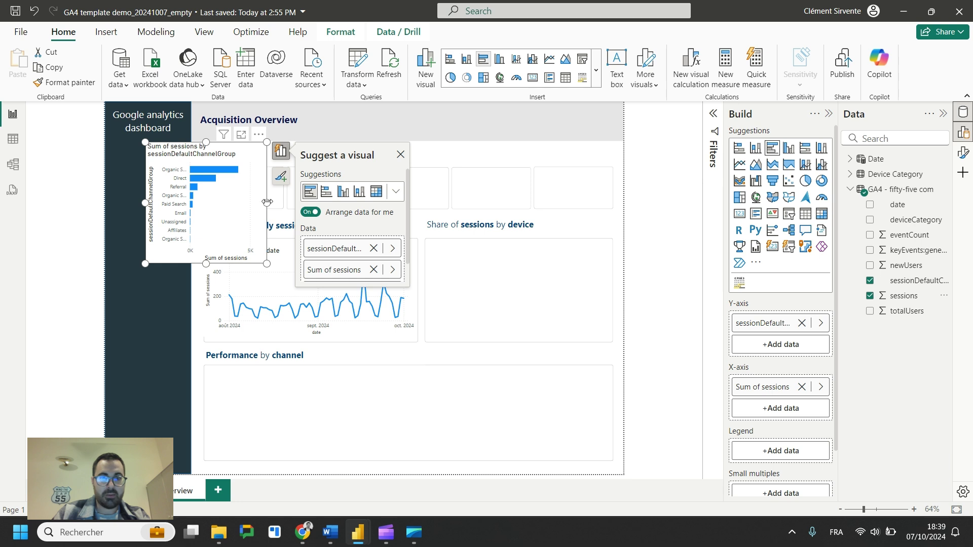
{"action": "left_click_drag", "start_coordinate": [267, 202], "coordinate": [351, 202]}
{"action": "left_click_drag", "start_coordinate": [325, 163], "coordinate": [417, 374]}
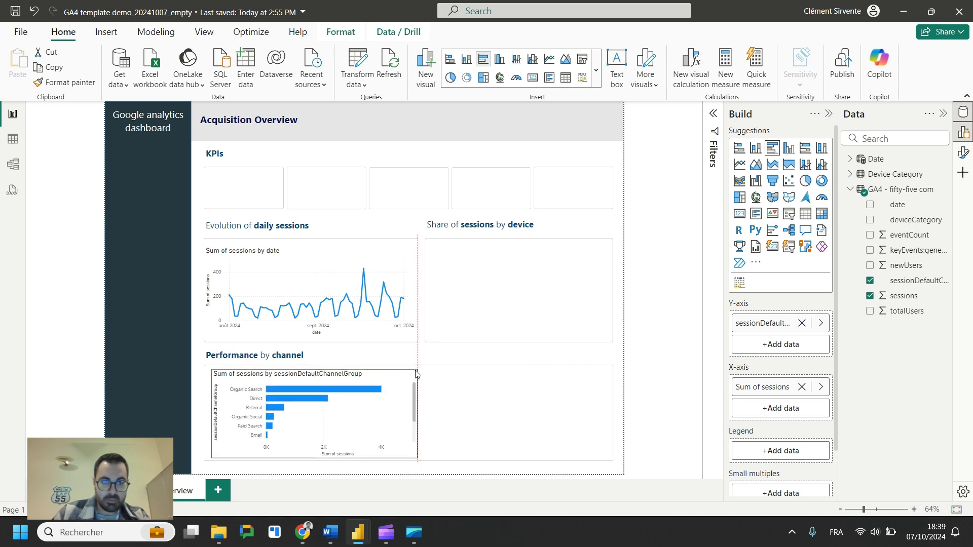
- Create a donut chart of Sum of sessions by deviceCategory and fit it into the device share area
{"action": "left_click", "coordinate": [673, 306]}
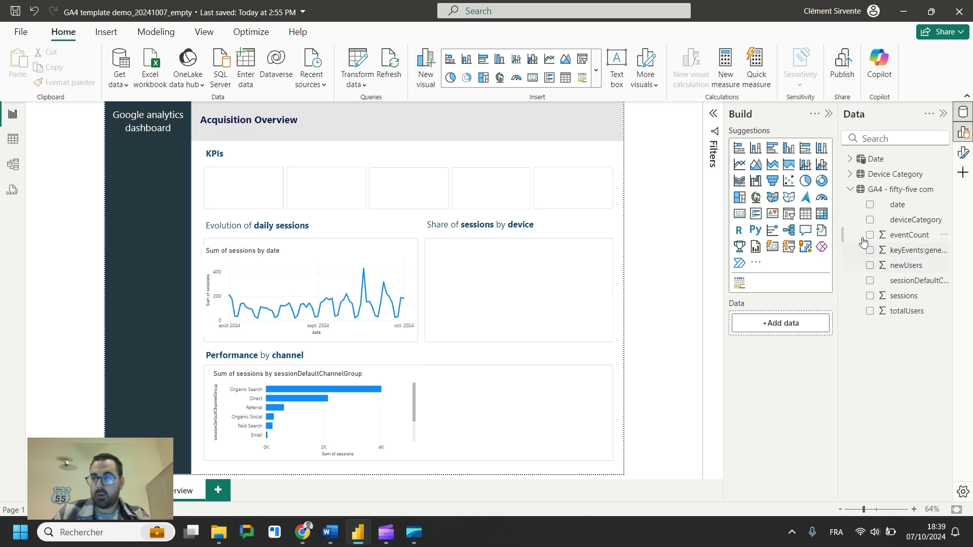
{"action": "left_click", "coordinate": [822, 182]}
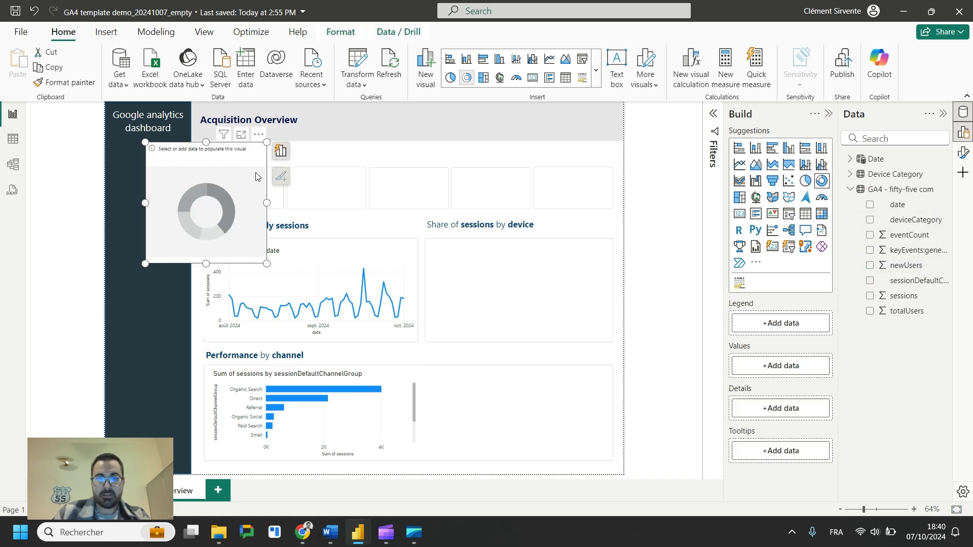
{"action": "left_click", "coordinate": [871, 220]}
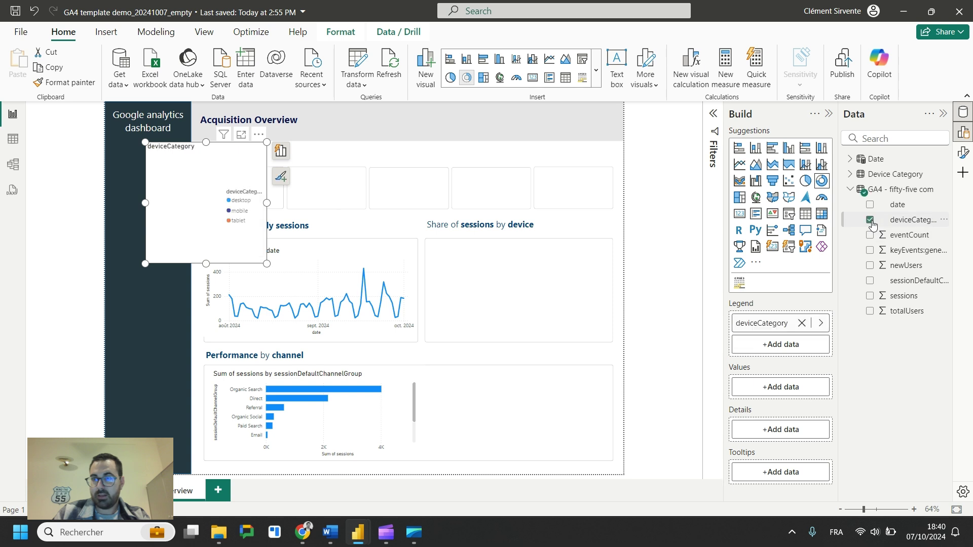
{"action": "left_click", "coordinate": [870, 220]}
{"action": "left_click", "coordinate": [851, 175]}
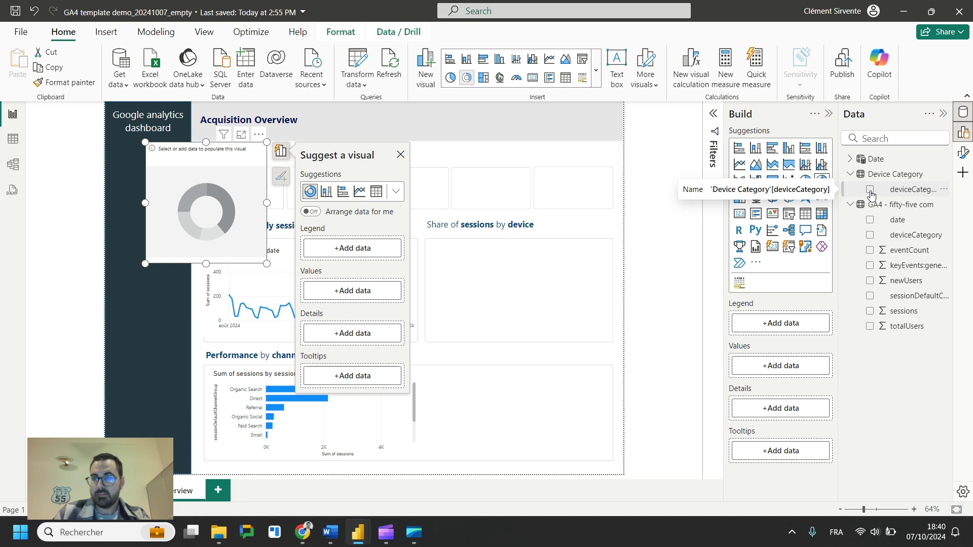
{"action": "left_click", "coordinate": [870, 190]}
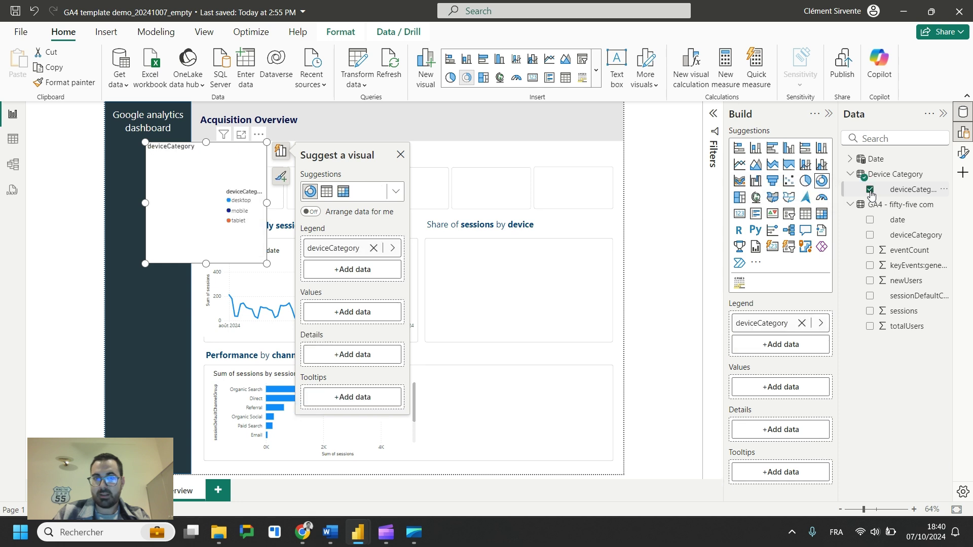
{"action": "left_click", "coordinate": [870, 313]}
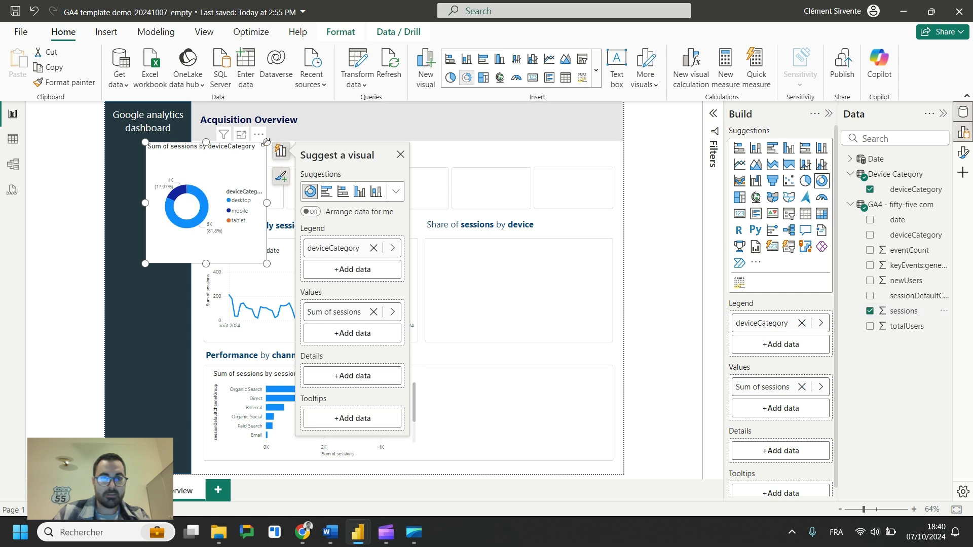
{"action": "left_click_drag", "start_coordinate": [266, 142], "coordinate": [551, 257]}
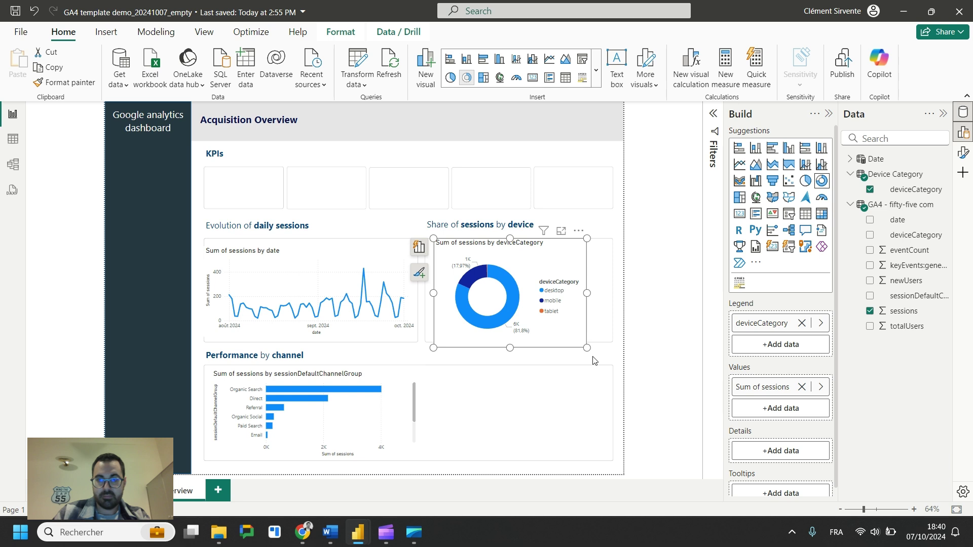
{"action": "left_click_drag", "start_coordinate": [586, 348], "coordinate": [603, 337]}
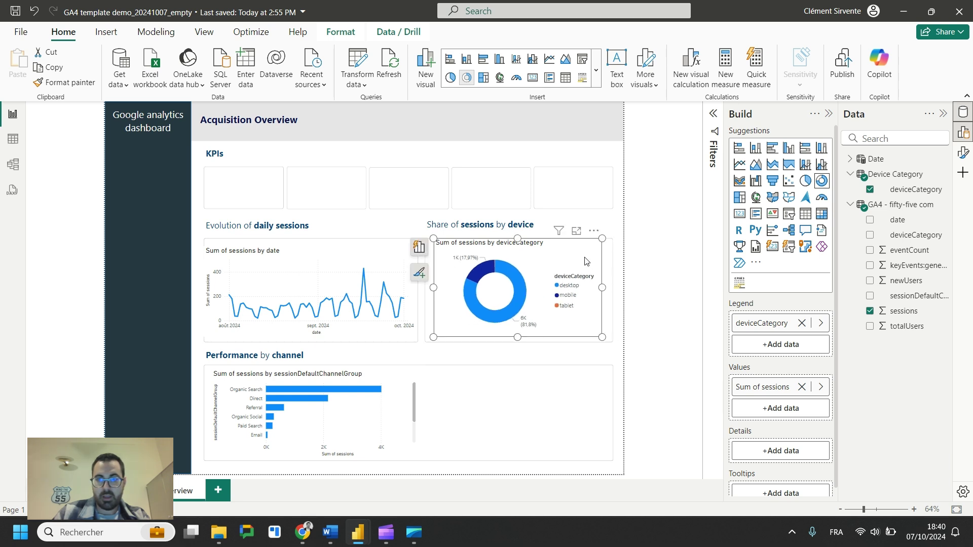
{"action": "left_click_drag", "start_coordinate": [586, 262], "coordinate": [586, 269]}
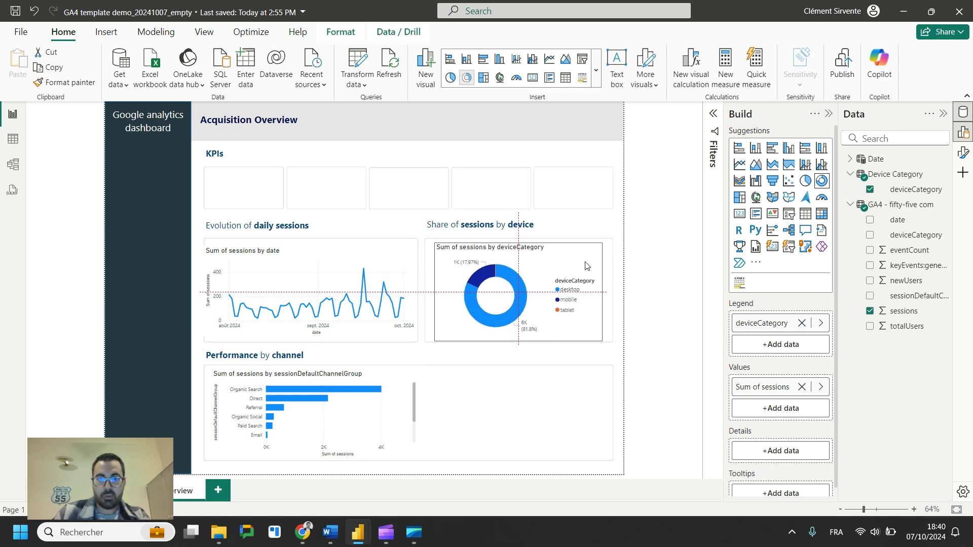
{"action": "left_click", "coordinate": [659, 258]}
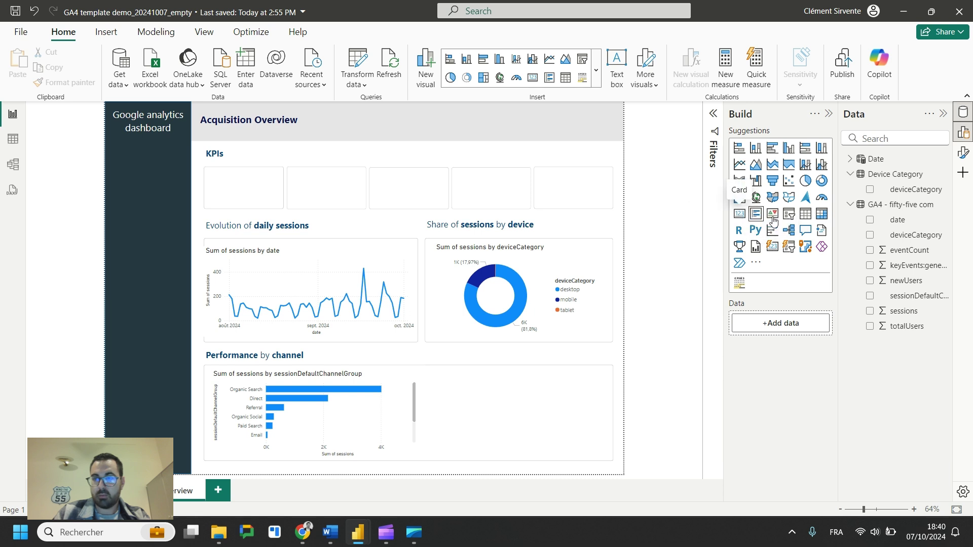
- Add a card showing 7417 Sum of sessions, sized into the first KPI slot
{"action": "left_click", "coordinate": [739, 215]}
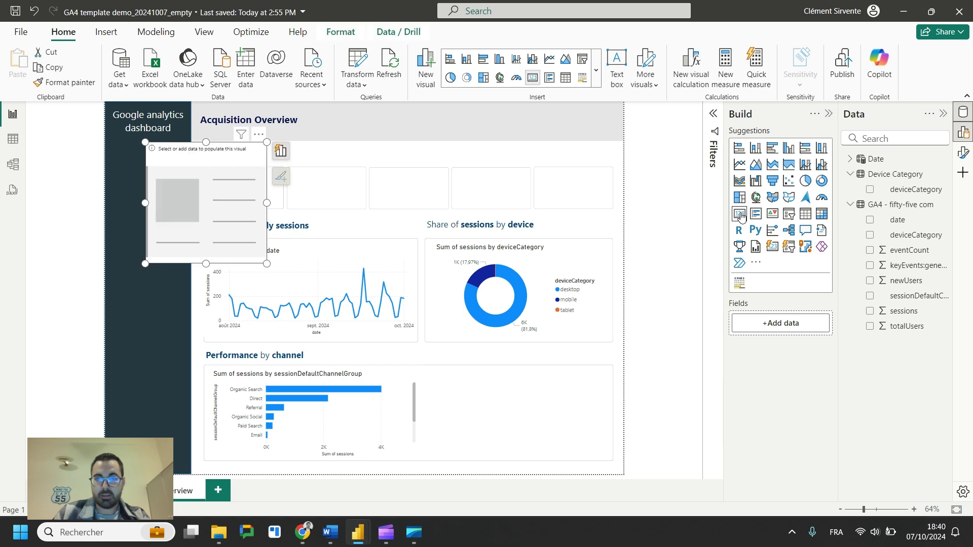
{"action": "left_click", "coordinate": [870, 311]}
{"action": "left_click", "coordinate": [281, 150]}
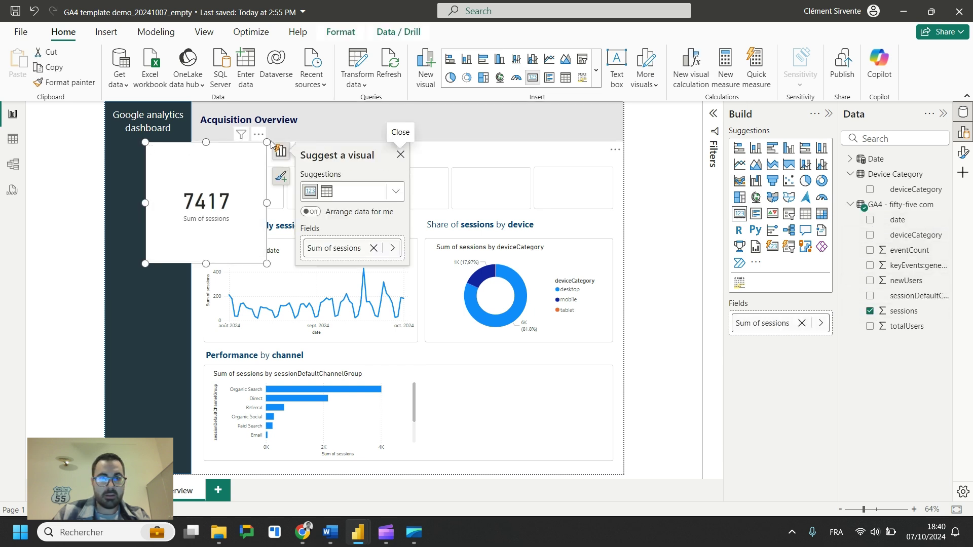
{"action": "left_click_drag", "start_coordinate": [267, 142], "coordinate": [287, 160]}
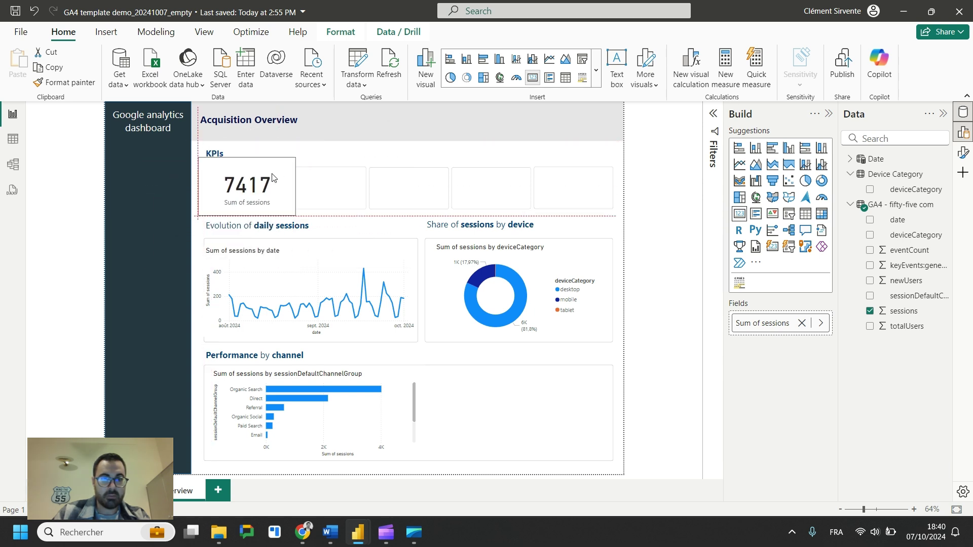
{"action": "left_click_drag", "start_coordinate": [278, 181], "coordinate": [282, 162]}
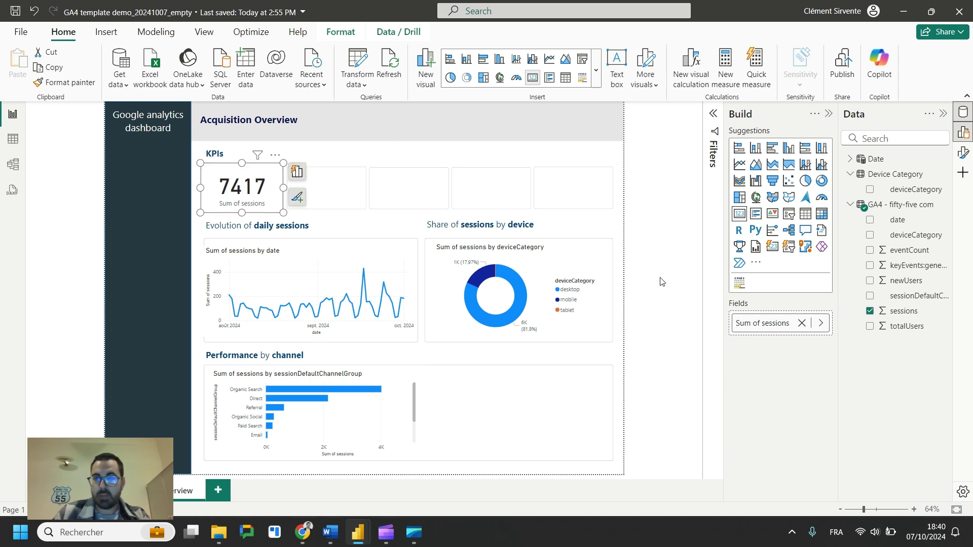
{"action": "left_click", "coordinate": [690, 256]}
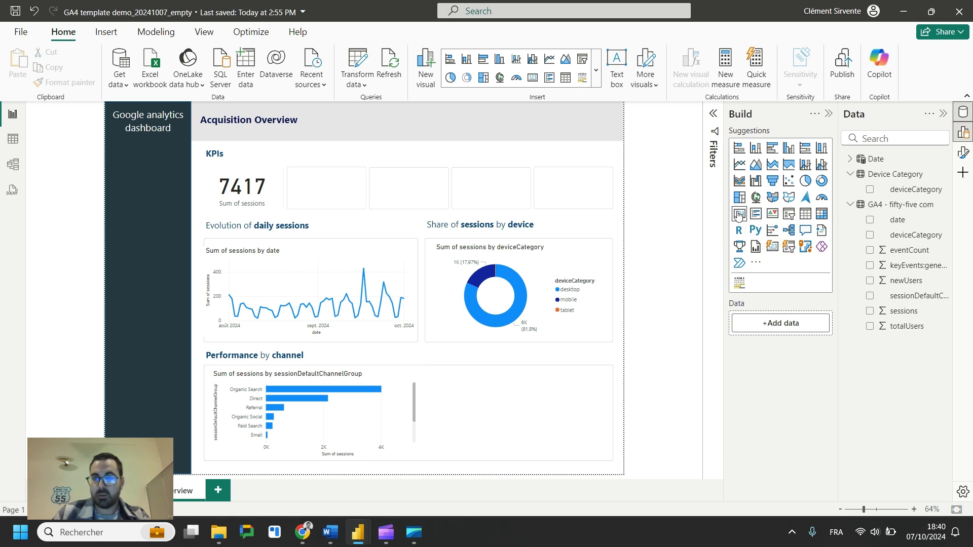
- Add a card showing 6442 Sum of totalUsers, sized into the second KPI slot
{"action": "left_click", "coordinate": [738, 217]}
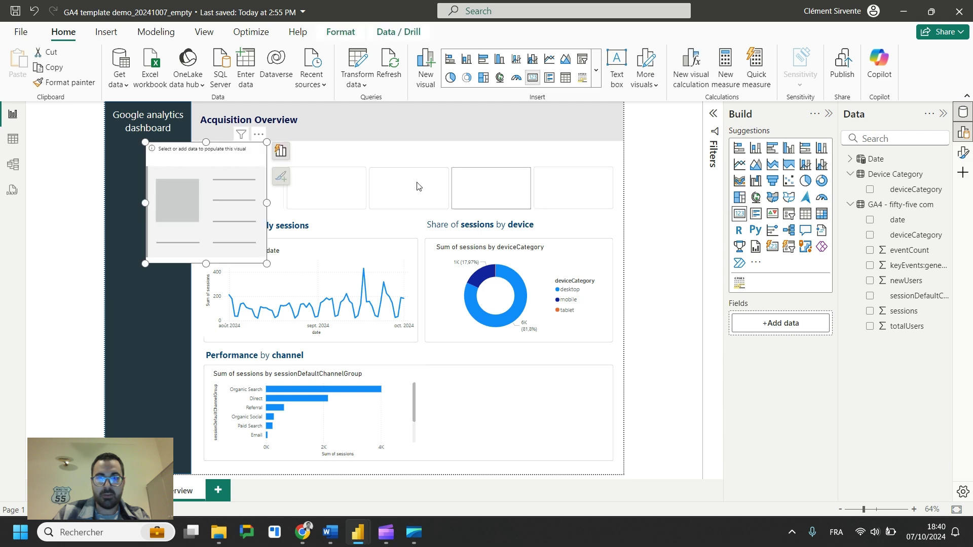
{"action": "left_click", "coordinate": [870, 326]}
{"action": "left_click_drag", "start_coordinate": [267, 143], "coordinate": [364, 176]}
{"action": "left_click", "coordinate": [677, 249]}
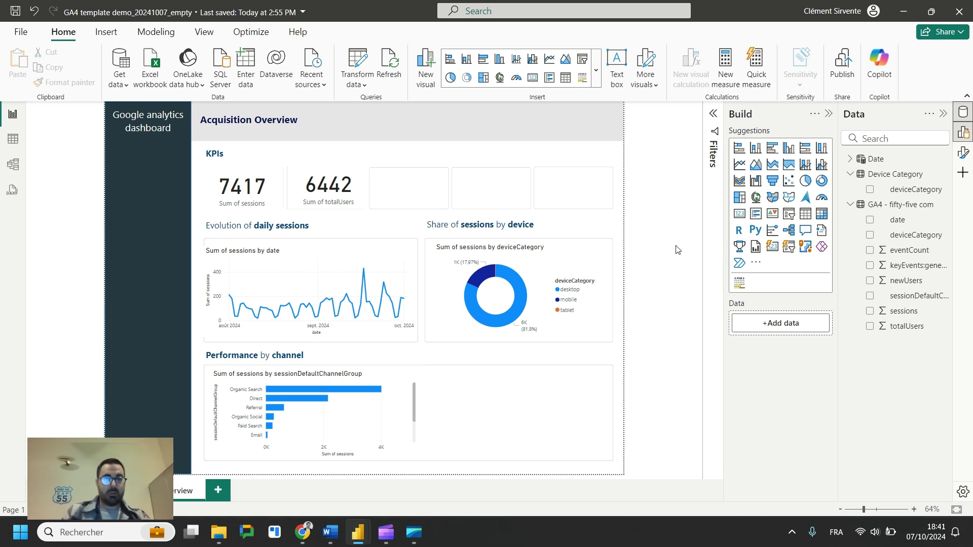
- Add a compact date slicer (01/08/2024 to 01/10/2024) in the top-right header, without a slider
{"action": "left_click", "coordinate": [788, 214]}
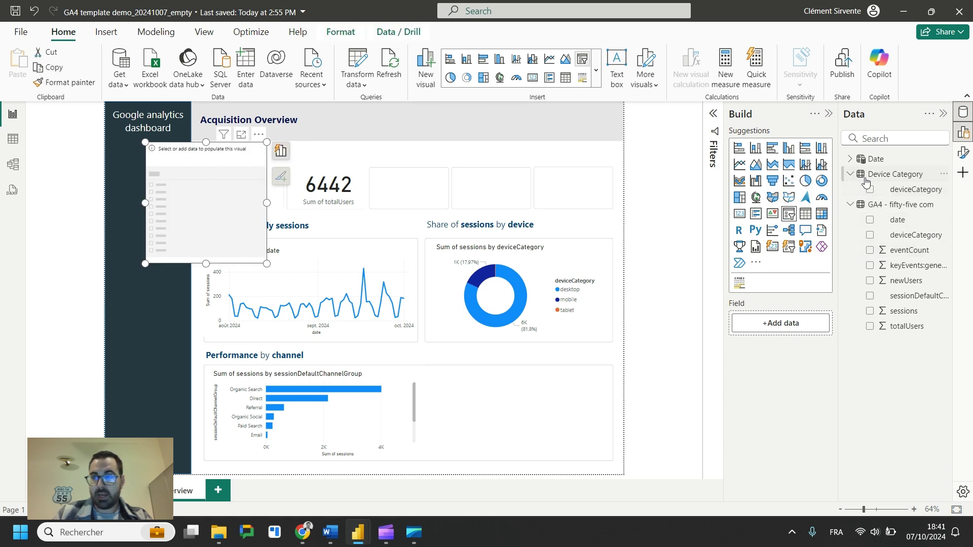
{"action": "left_click", "coordinate": [870, 220]}
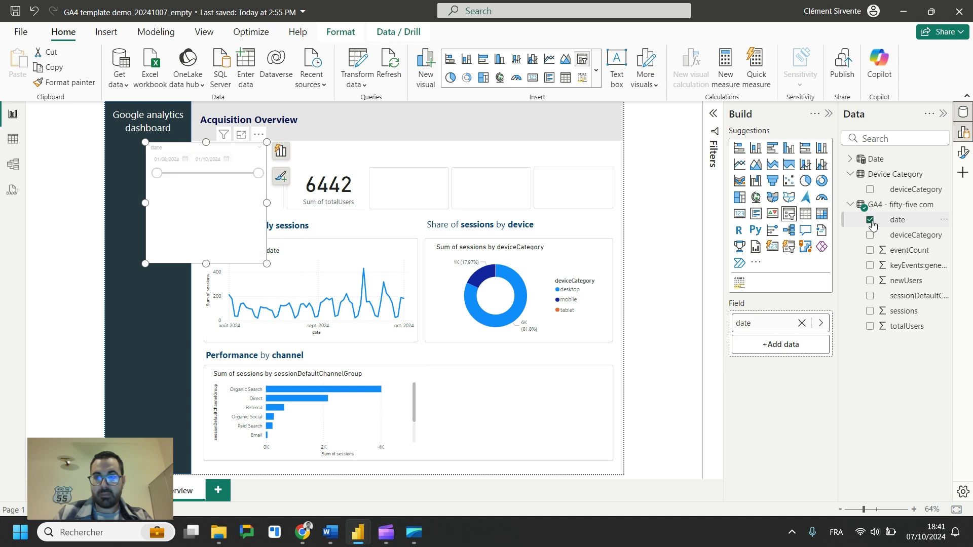
{"action": "left_click_drag", "start_coordinate": [266, 142], "coordinate": [568, 110]}
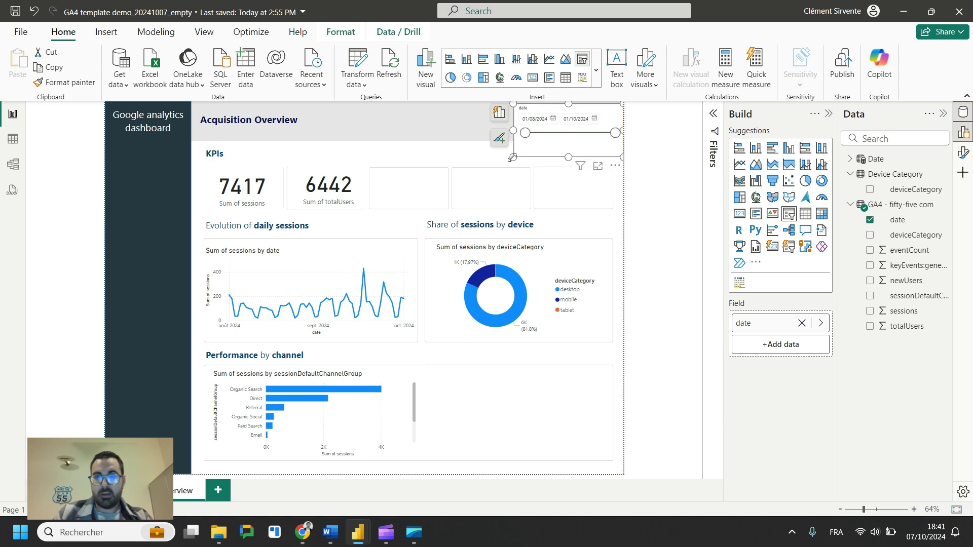
{"action": "left_click_drag", "start_coordinate": [512, 157], "coordinate": [499, 146]}
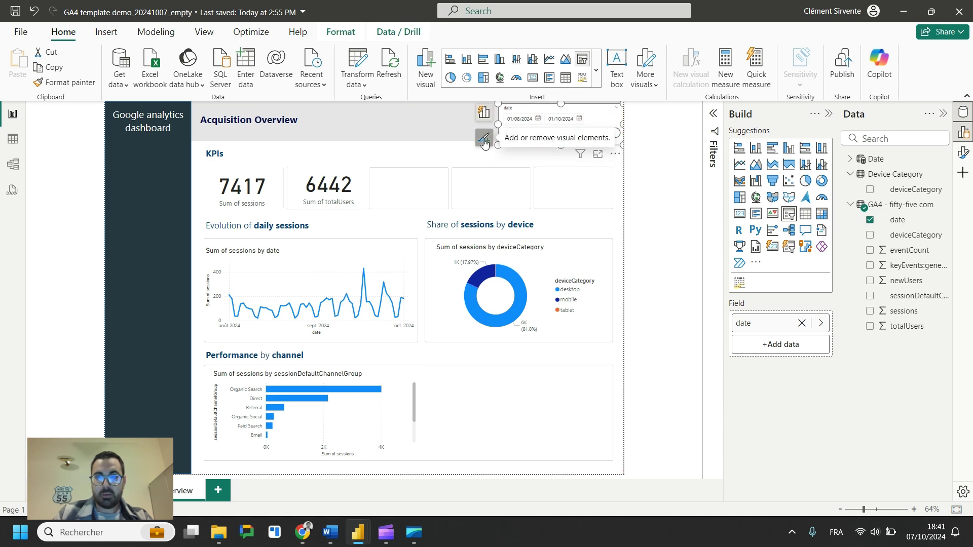
{"action": "left_click", "coordinate": [484, 140]}
{"action": "left_click", "coordinate": [364, 191]}
{"action": "left_click", "coordinate": [364, 192]}
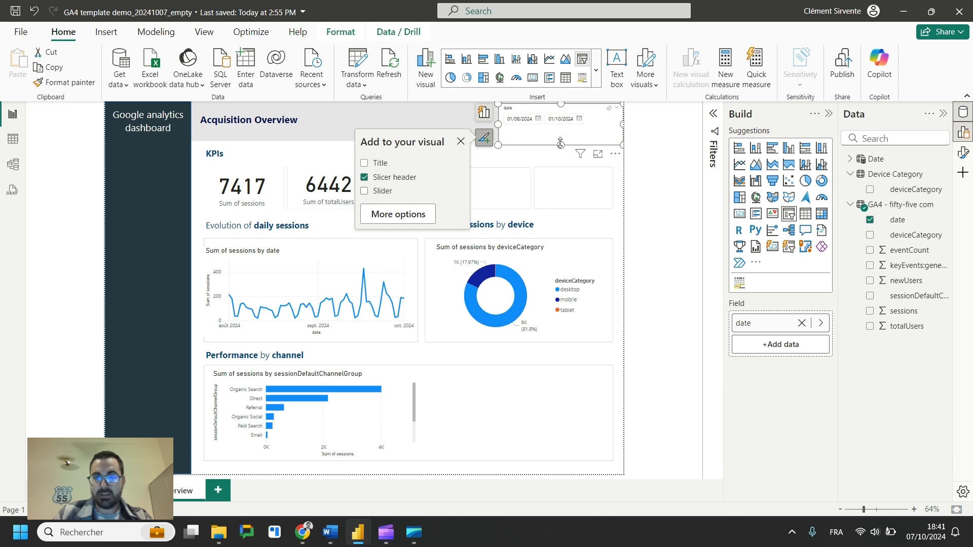
{"action": "left_click_drag", "start_coordinate": [562, 142], "coordinate": [562, 137]}
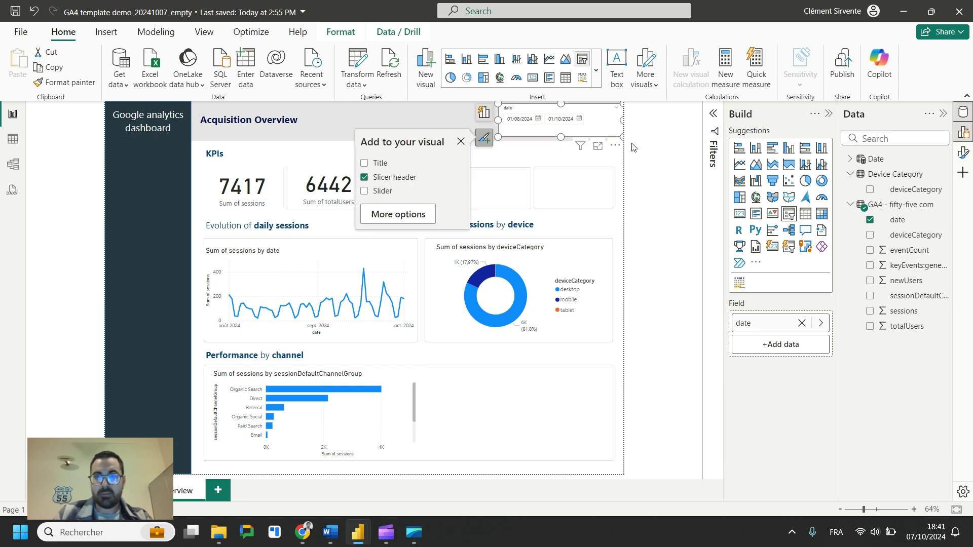
{"action": "left_click_drag", "start_coordinate": [498, 121], "coordinate": [512, 121]}
{"action": "left_click", "coordinate": [666, 183]}
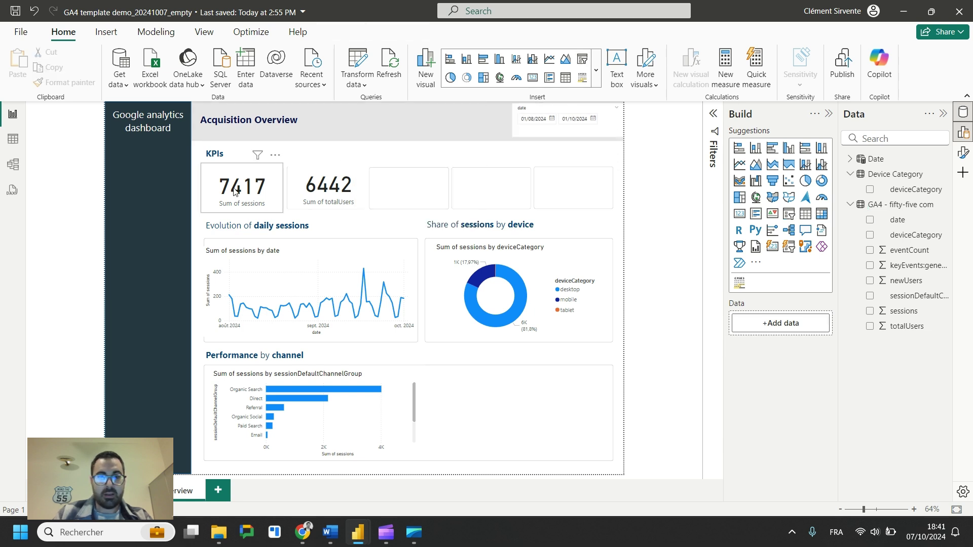
- Turn on the 7417 card's title and hide its Sum of sessions category label
{"action": "left_click", "coordinate": [253, 186]}
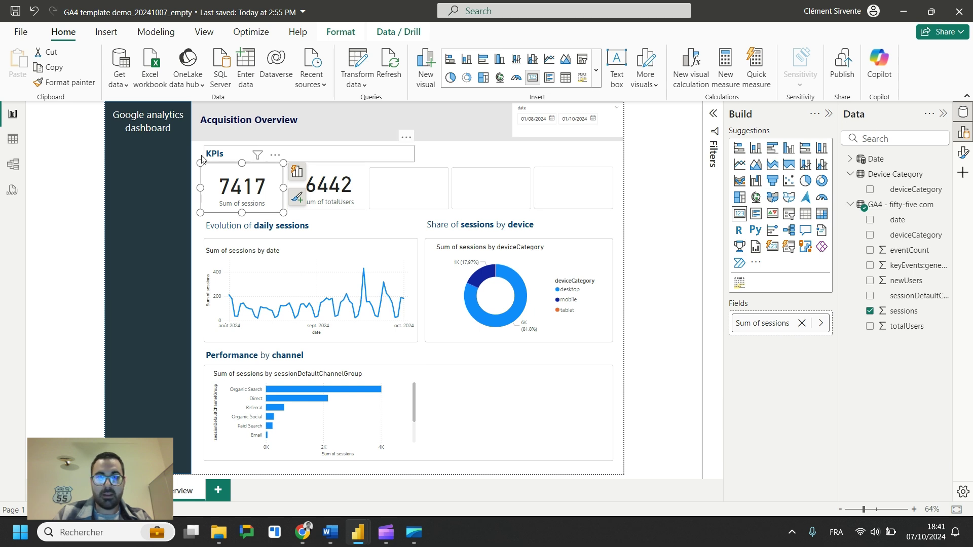
{"action": "left_click", "coordinate": [298, 198]}
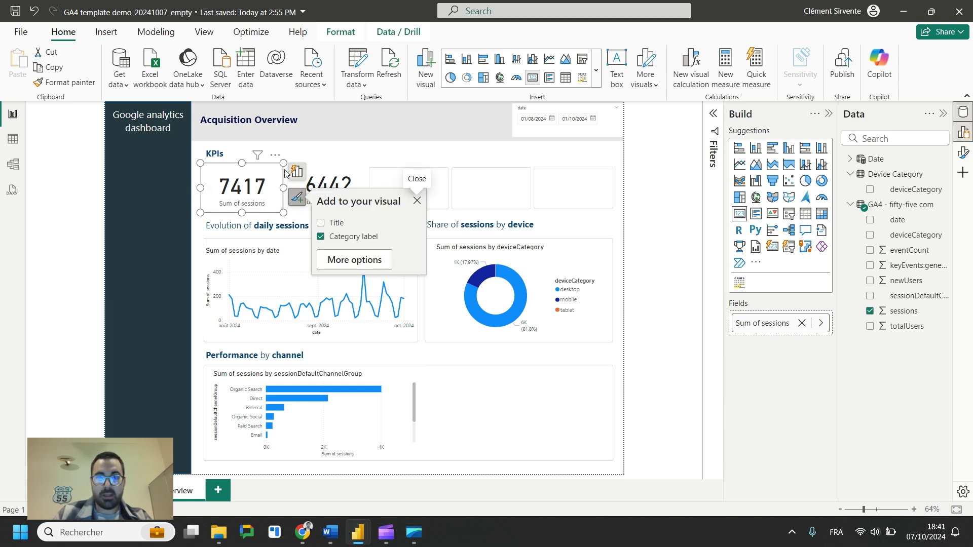
{"action": "left_click", "coordinate": [320, 237]}
{"action": "left_click", "coordinate": [320, 238]}
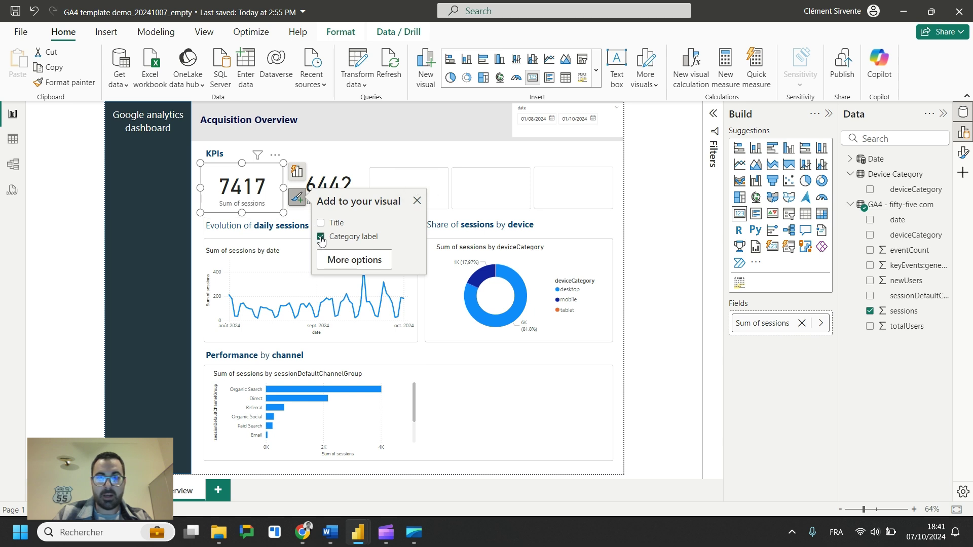
{"action": "left_click", "coordinate": [322, 225]}
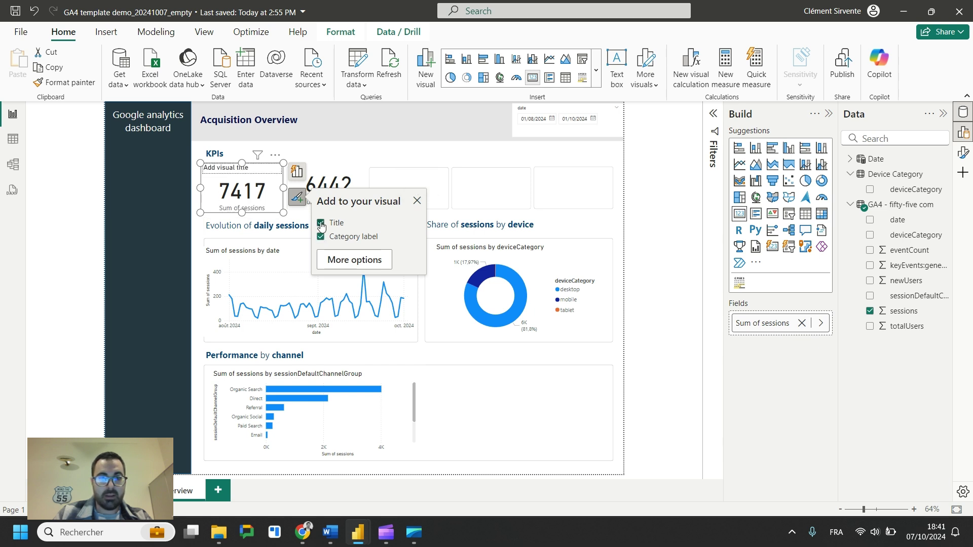
{"action": "left_click", "coordinate": [321, 224]}
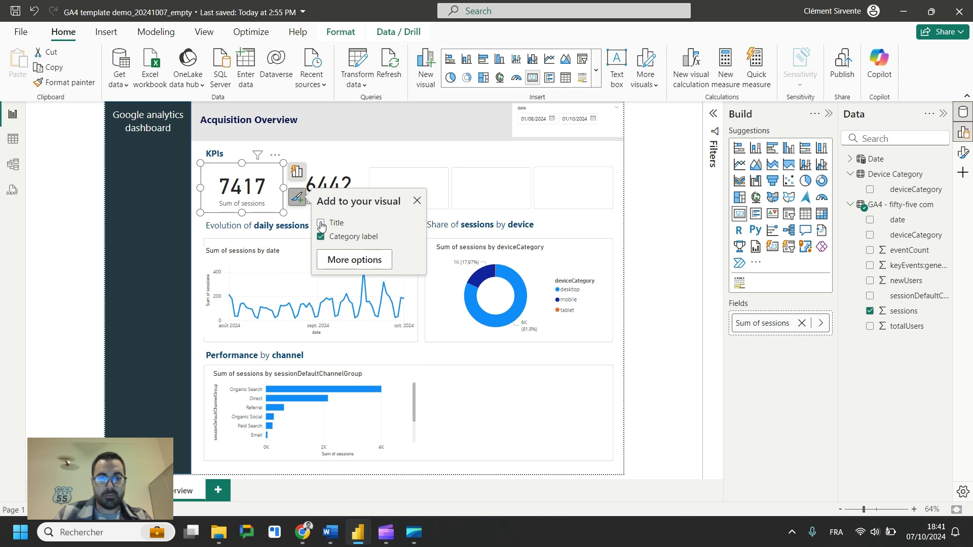
{"action": "left_click", "coordinate": [322, 225]}
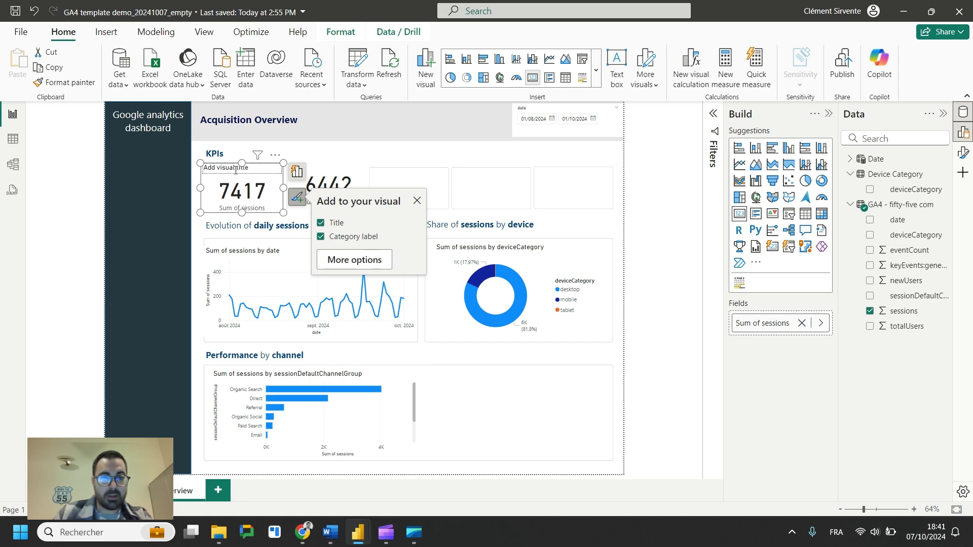
{"action": "left_click", "coordinate": [236, 170]}
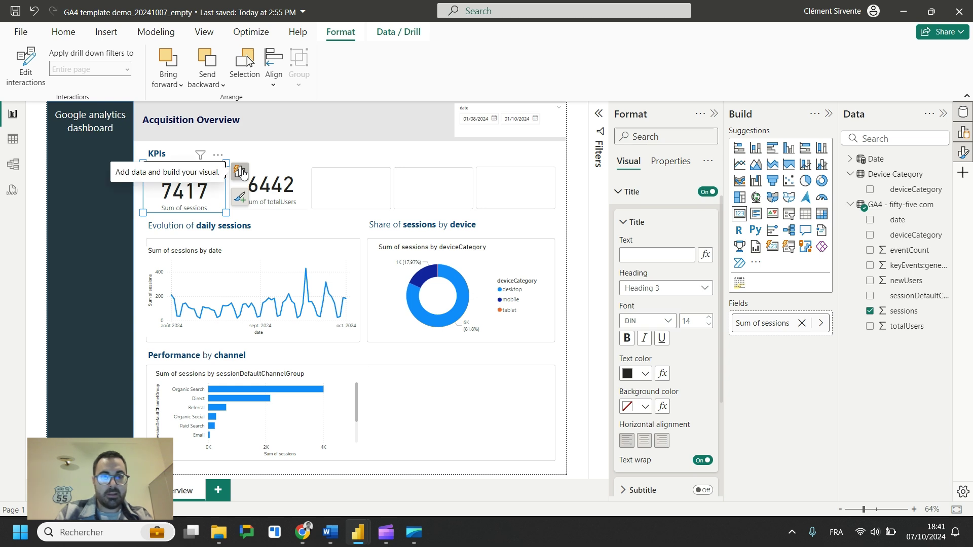
{"action": "left_click", "coordinate": [241, 174]}
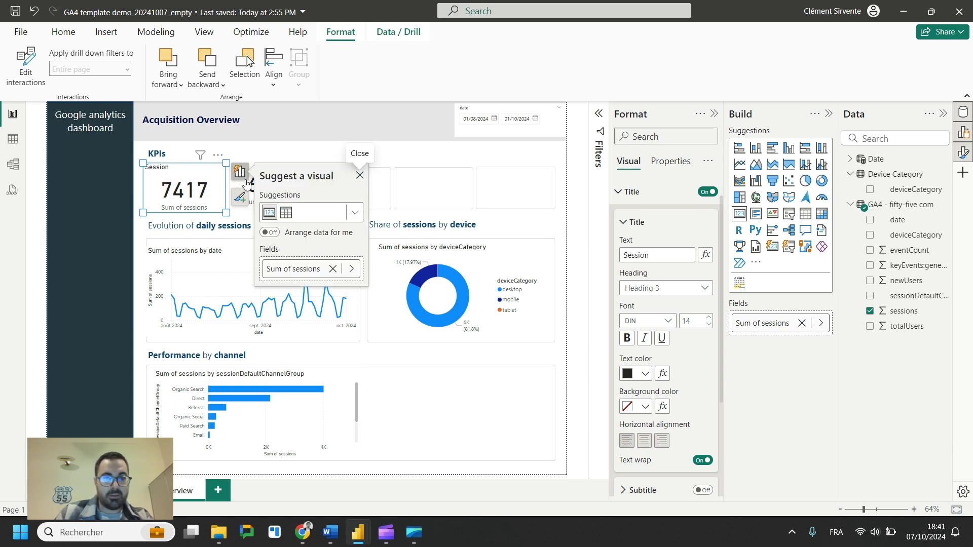
{"action": "left_click", "coordinate": [240, 198]}
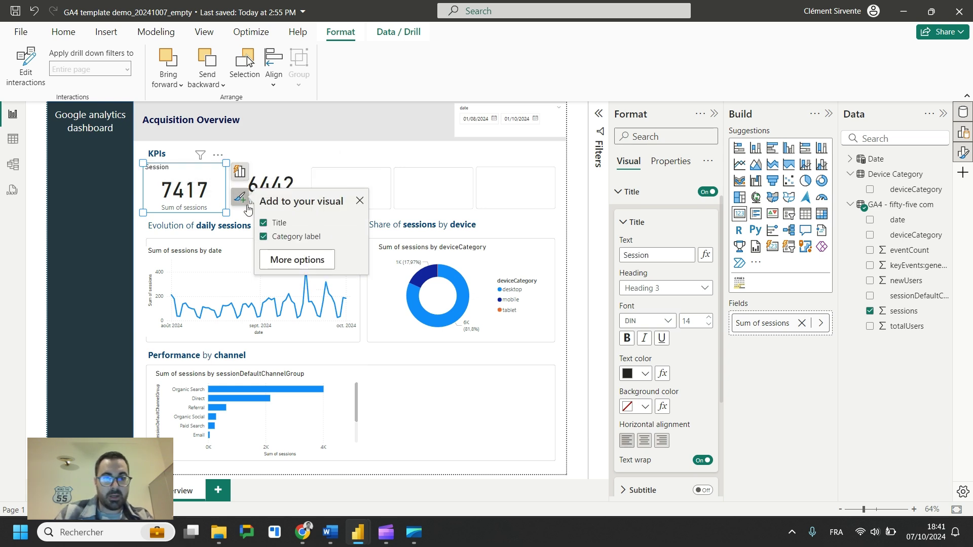
{"action": "left_click", "coordinate": [263, 237]}
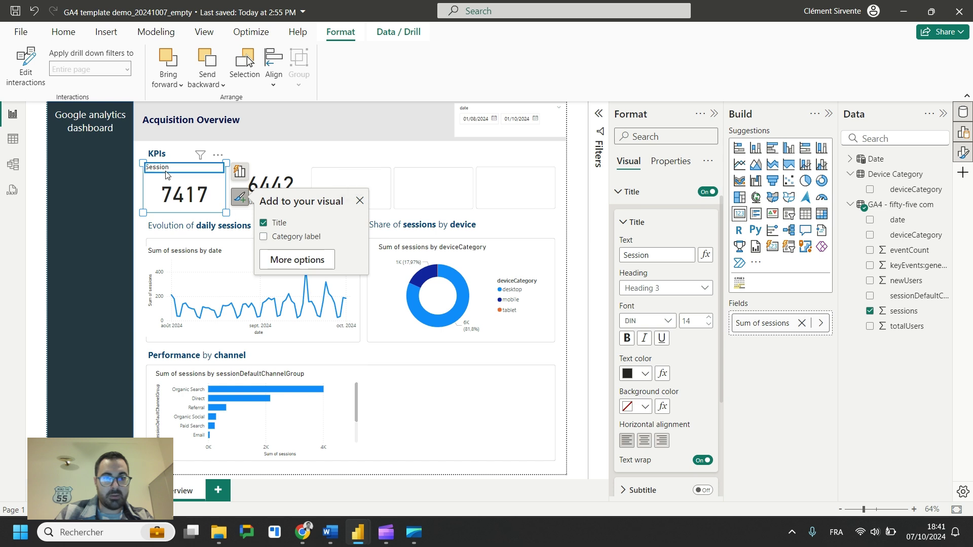
- Change the card title from 'Session' to 'Sessions'
{"action": "left_click", "coordinate": [170, 173]}
{"action": "double_click", "coordinate": [174, 170]}
{"action": "left_click", "coordinate": [180, 169]}
{"action": "type", "text": "s"}
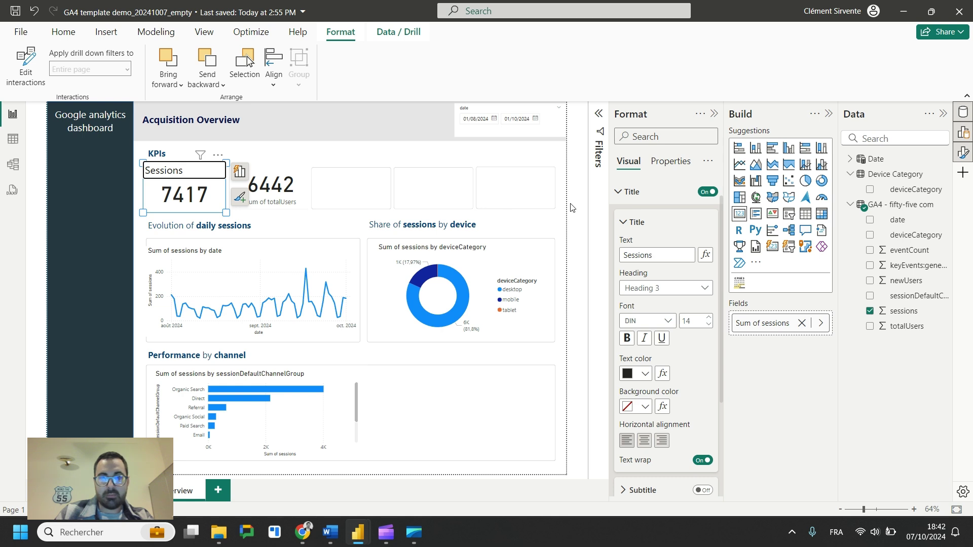
{"action": "left_click", "coordinate": [572, 208]}
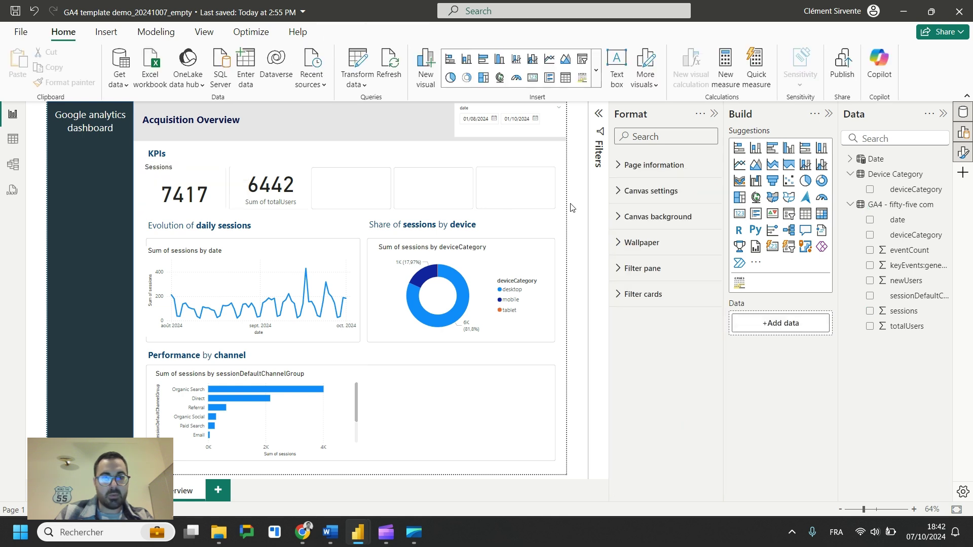
{"action": "left_click", "coordinate": [174, 174]}
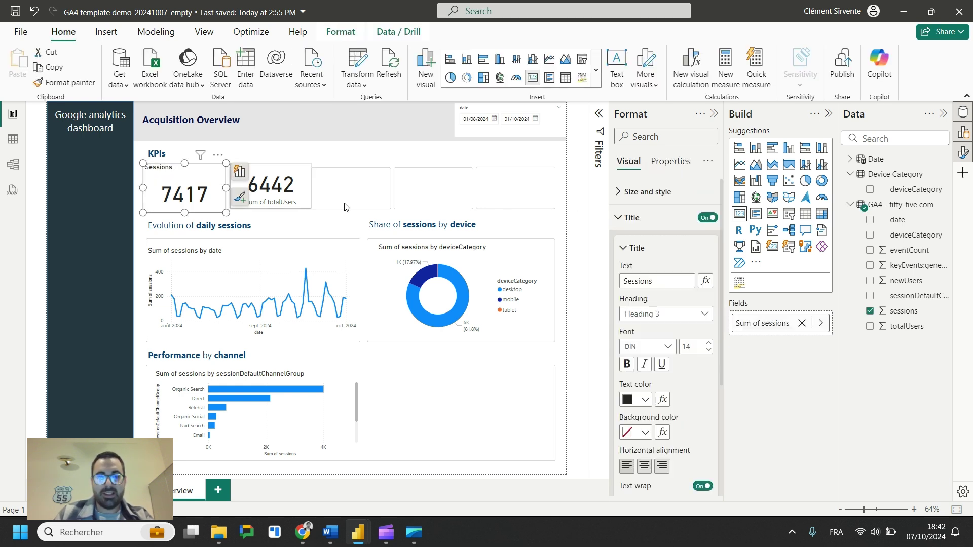
{"action": "left_click", "coordinate": [581, 201]}
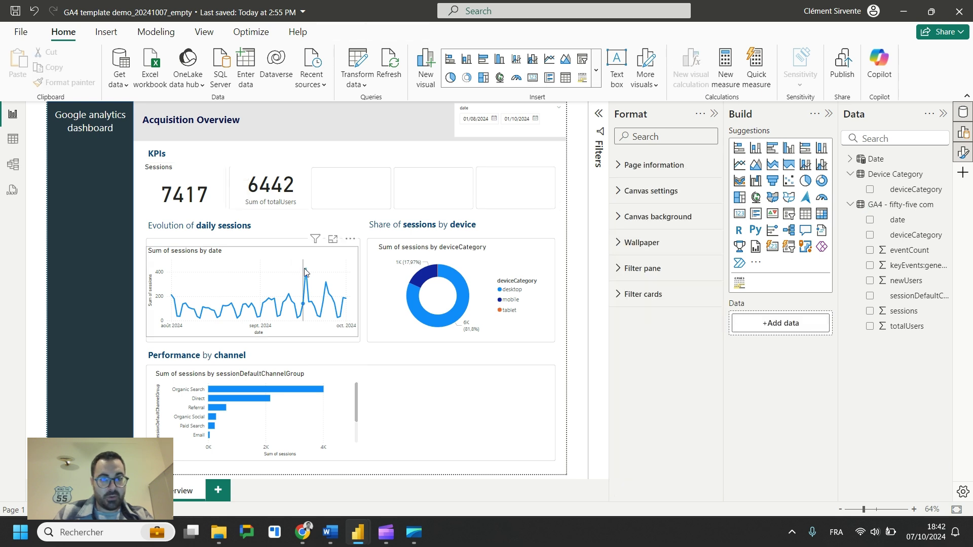
{"action": "left_click", "coordinate": [334, 261]}
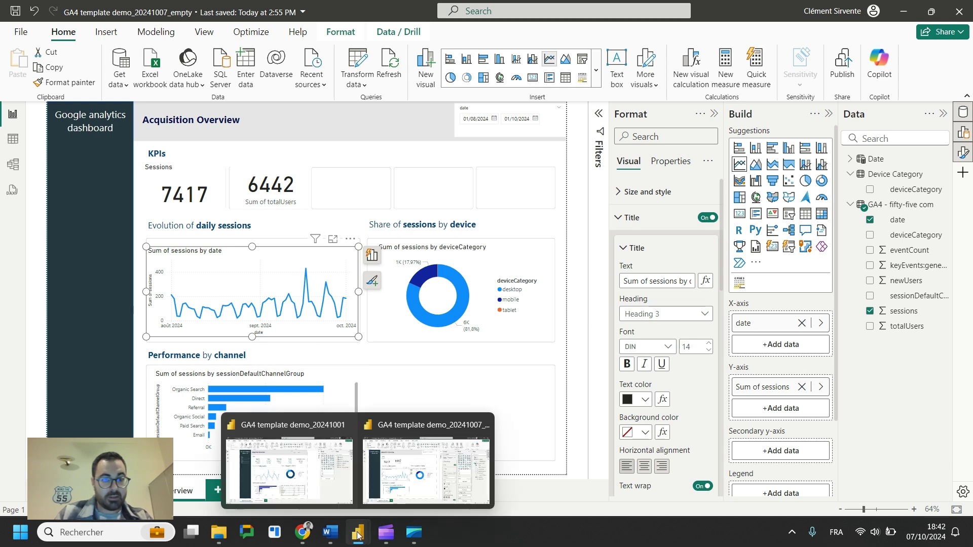
{"action": "right_click", "coordinate": [339, 262]}
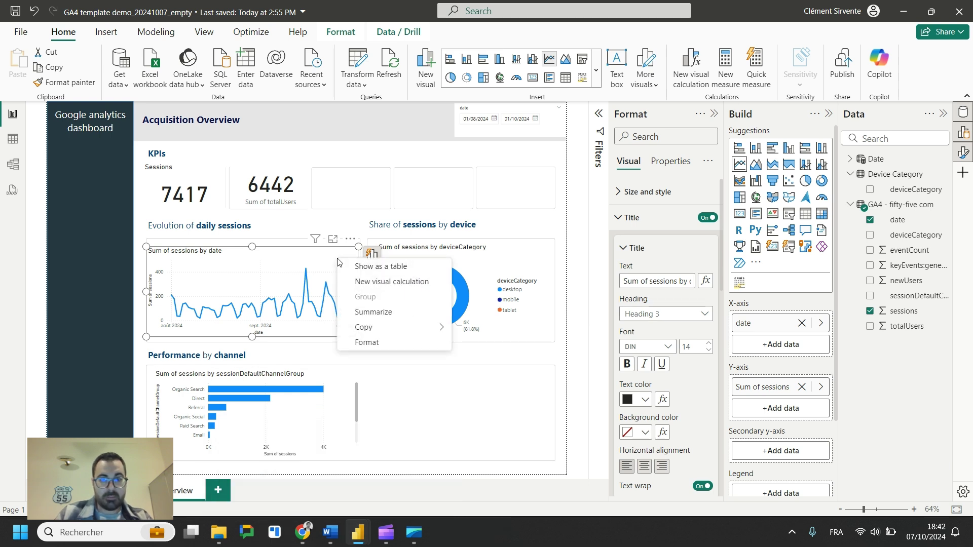
{"action": "left_click", "coordinate": [720, 252]}
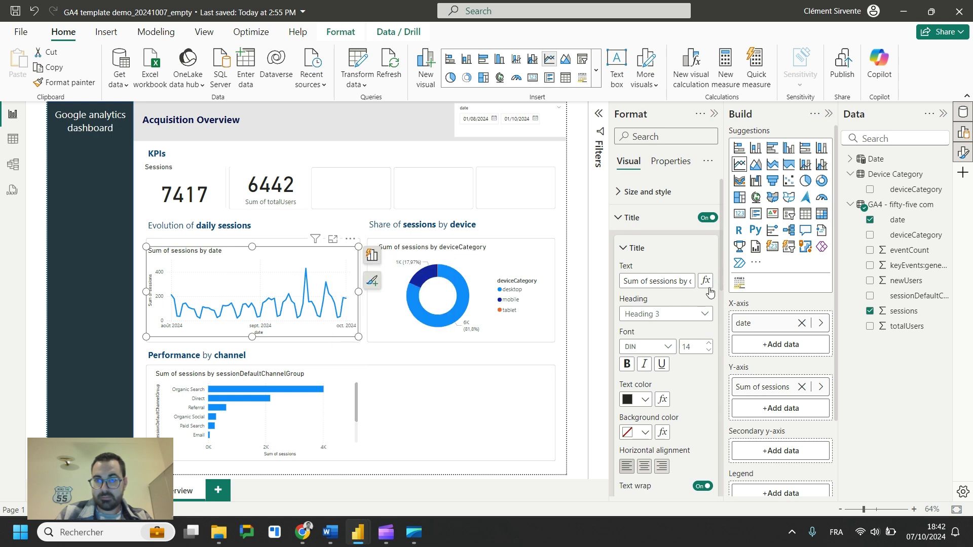
{"action": "scroll", "coordinate": [677, 345], "scroll_direction": "down", "scroll_amount": 10}
{"action": "scroll", "coordinate": [677, 360], "scroll_direction": "down", "scroll_amount": 1}
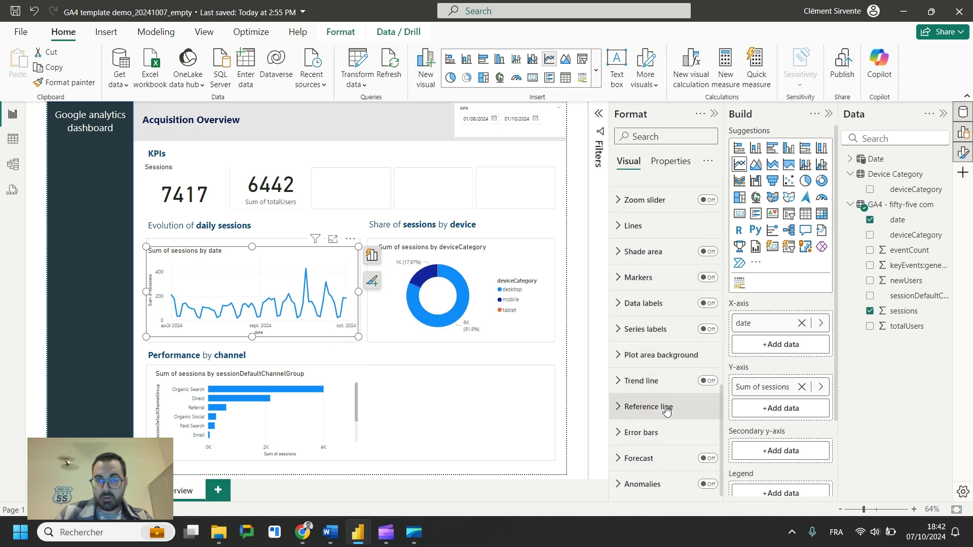
{"action": "left_click", "coordinate": [707, 459]}
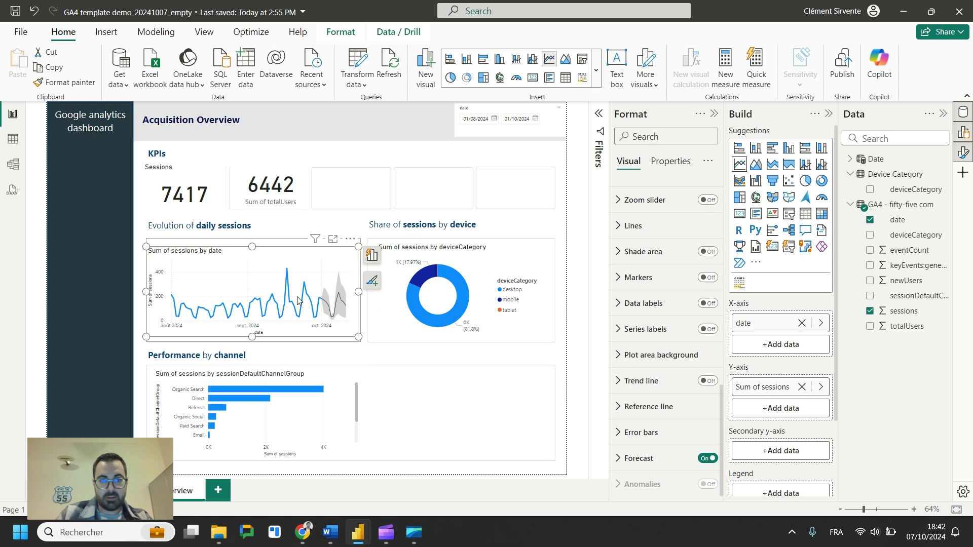
{"action": "left_click", "coordinate": [706, 459]}
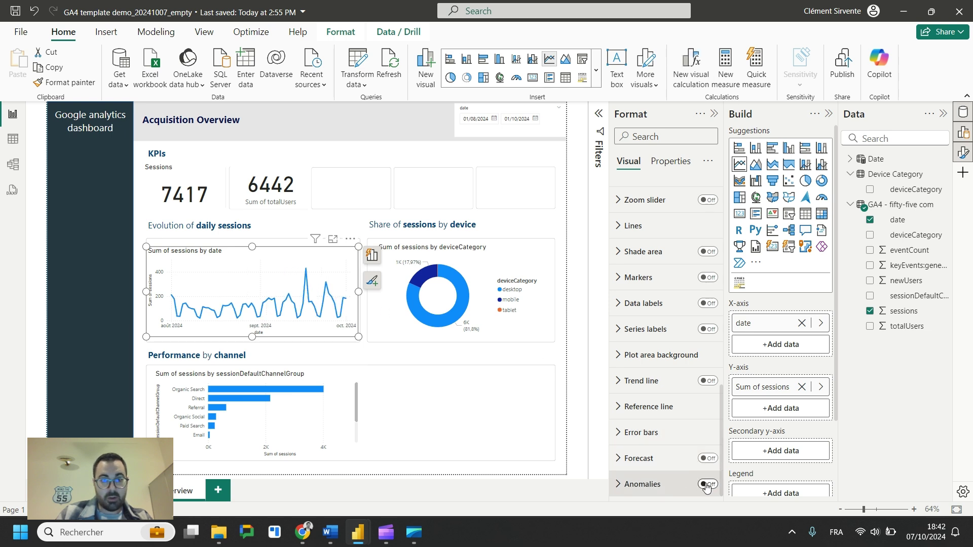
{"action": "left_click", "coordinate": [707, 485]}
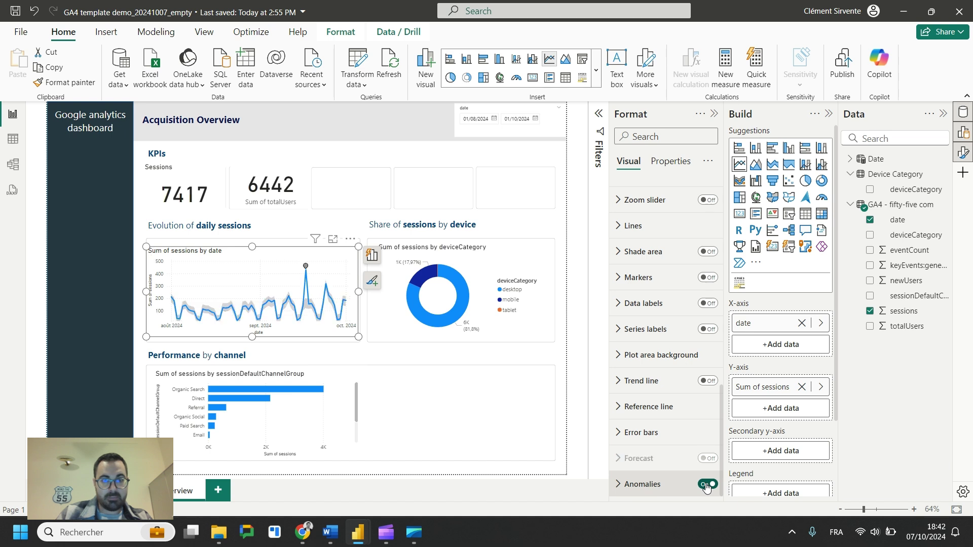
{"action": "mouse_move", "coordinate": [308, 269]}
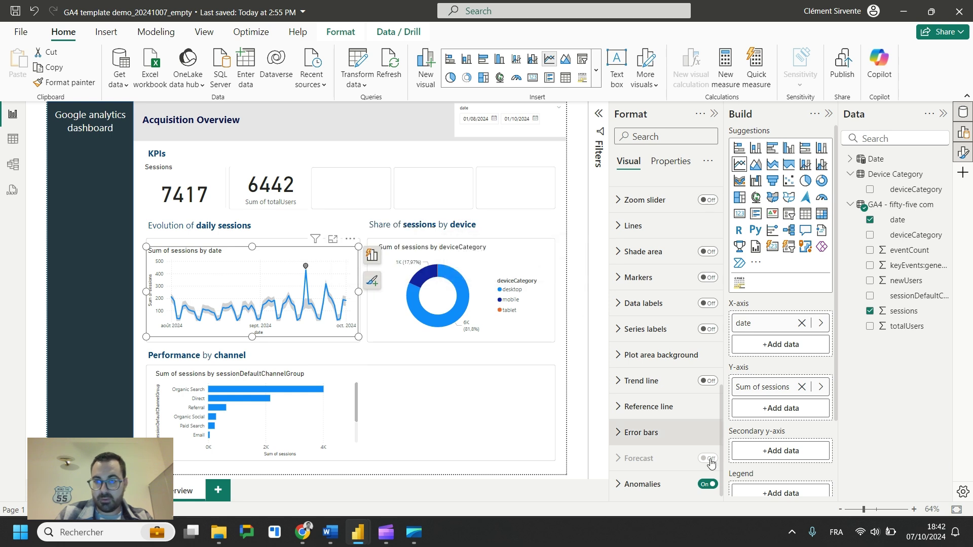
{"action": "left_click", "coordinate": [708, 485]}
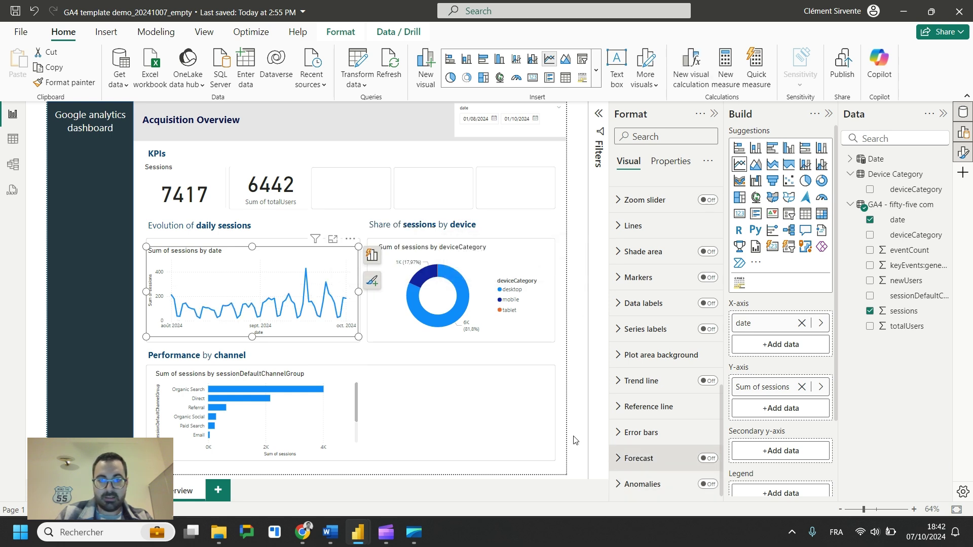
- Switch to the finished GA4 template demo_20241001 report window
{"action": "key", "text": "Escape"}
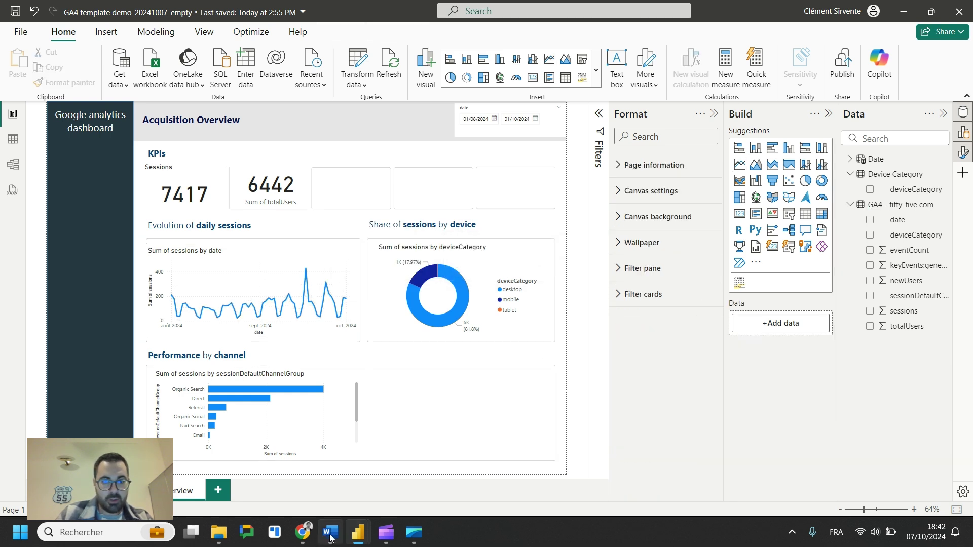
{"action": "mouse_move", "coordinate": [358, 537]}
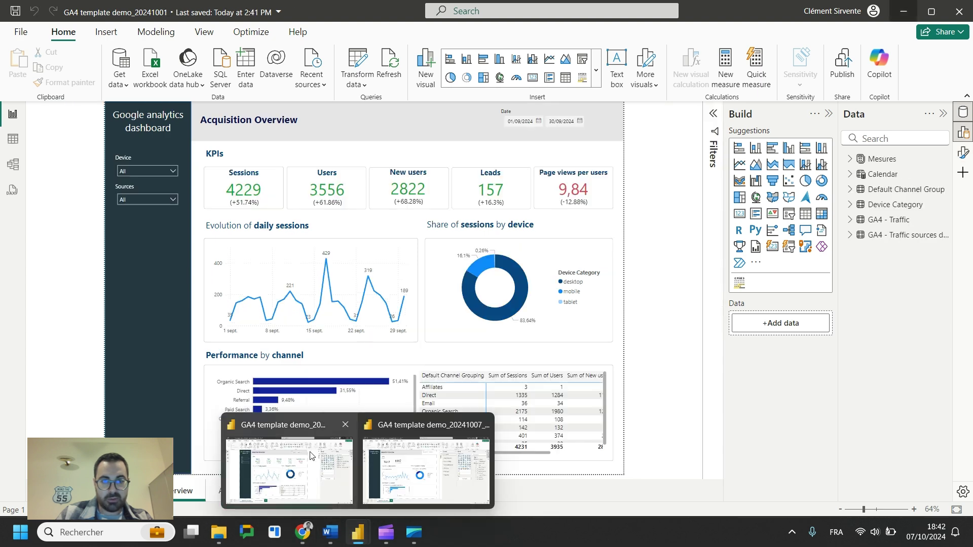
{"action": "left_click", "coordinate": [300, 425]}
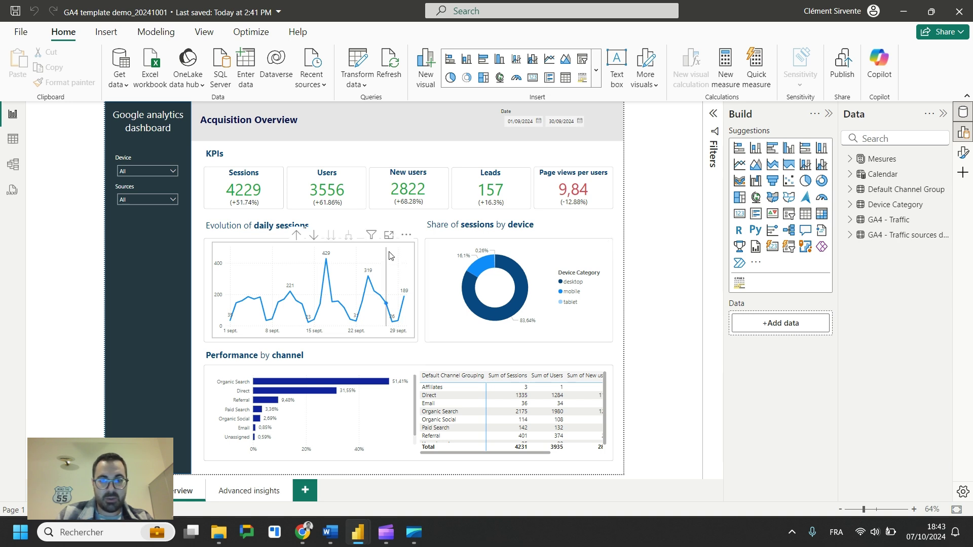
- Run Analyze > Explain the increase on the daily sessions line chart
{"action": "left_click", "coordinate": [404, 254]}
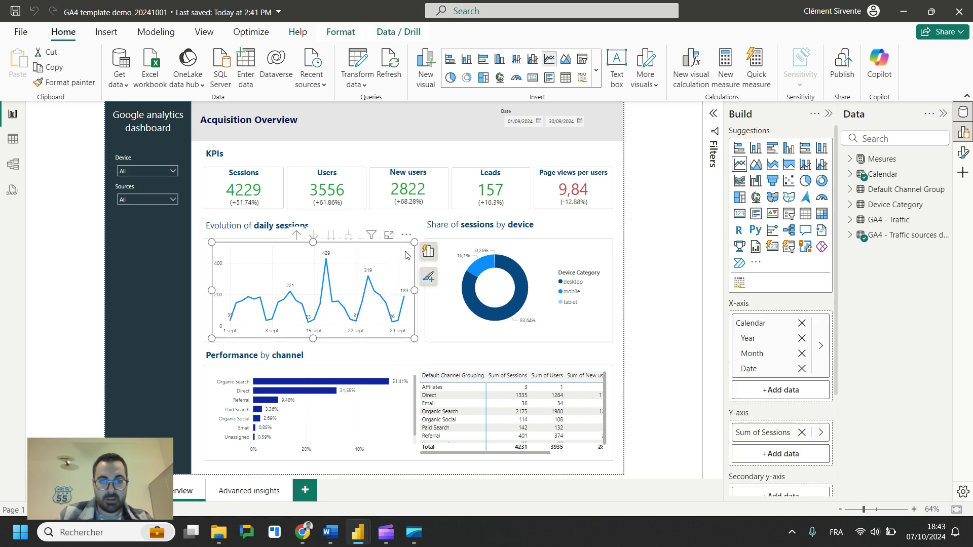
{"action": "right_click", "coordinate": [405, 252]}
{"action": "mouse_move", "coordinate": [472, 337]}
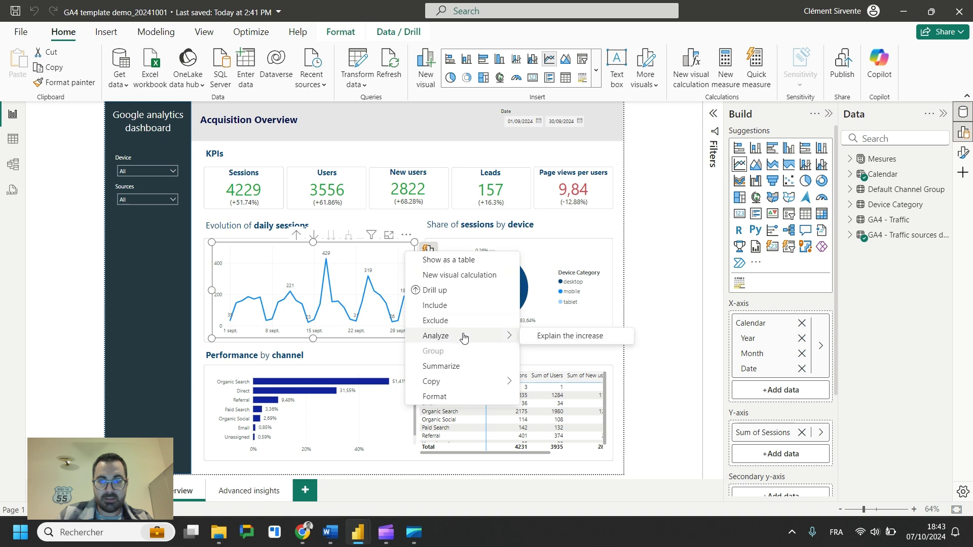
{"action": "left_click", "coordinate": [551, 337]}
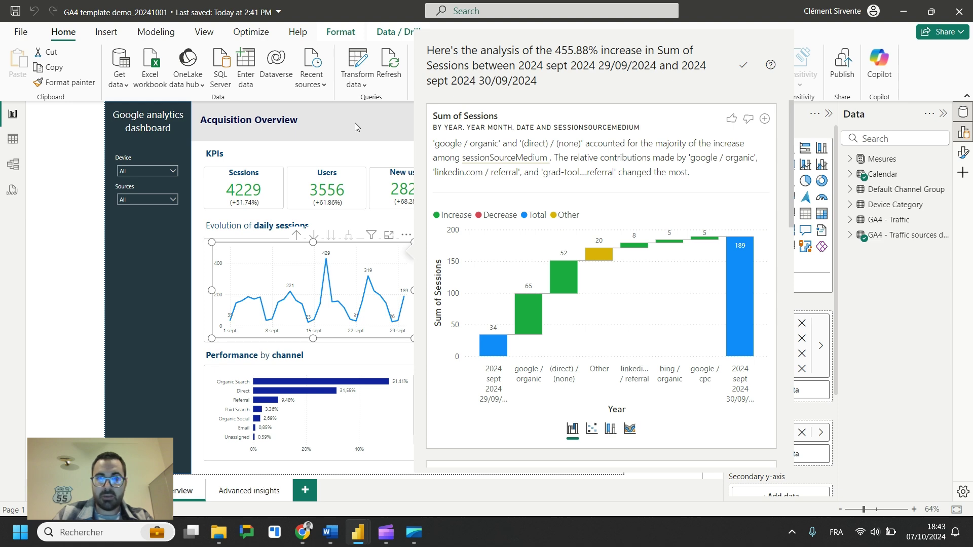
- Close the analysis and Quick measure panes, view the bar and donut chart menus, then clear selection
{"action": "left_click", "coordinate": [743, 65]}
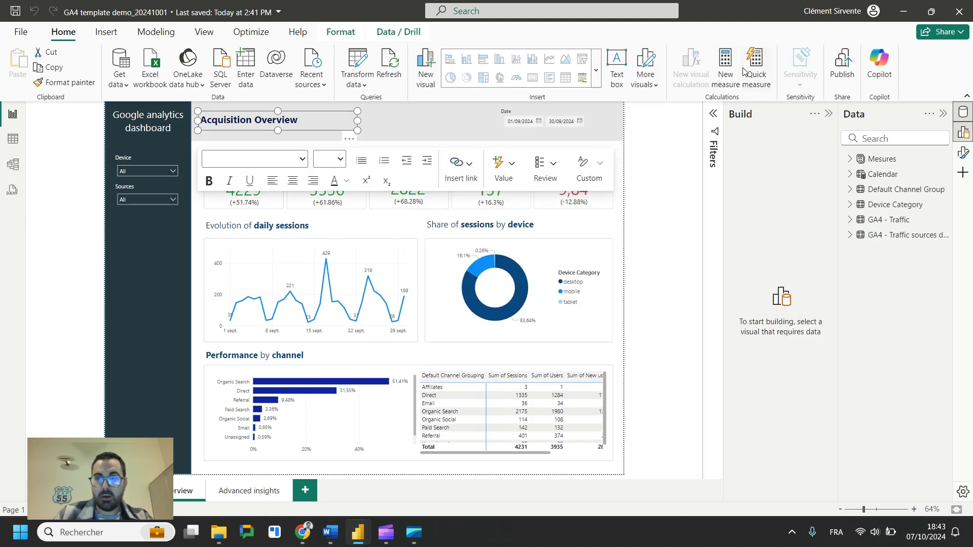
{"action": "left_click", "coordinate": [757, 68]}
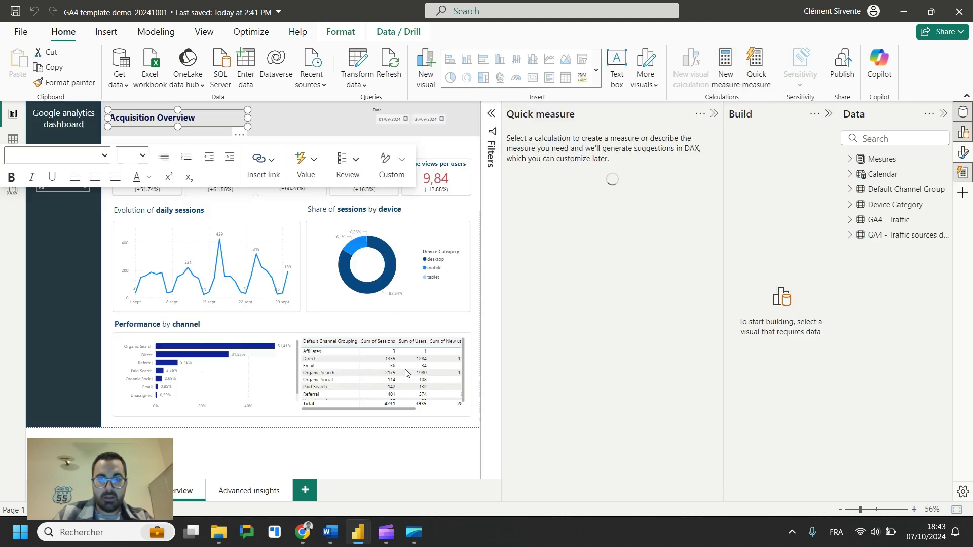
{"action": "left_click", "coordinate": [285, 362]}
{"action": "left_click", "coordinate": [714, 114]}
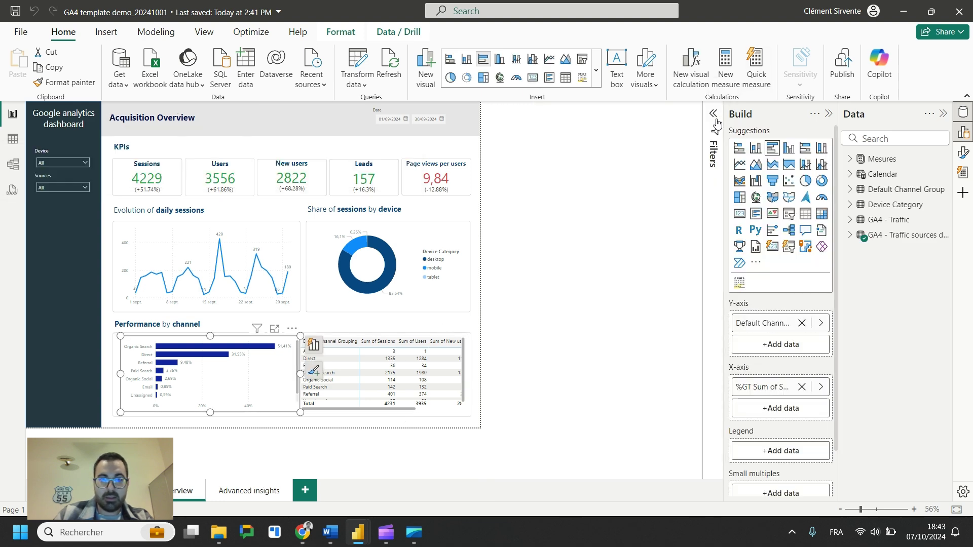
{"action": "right_click", "coordinate": [374, 422]}
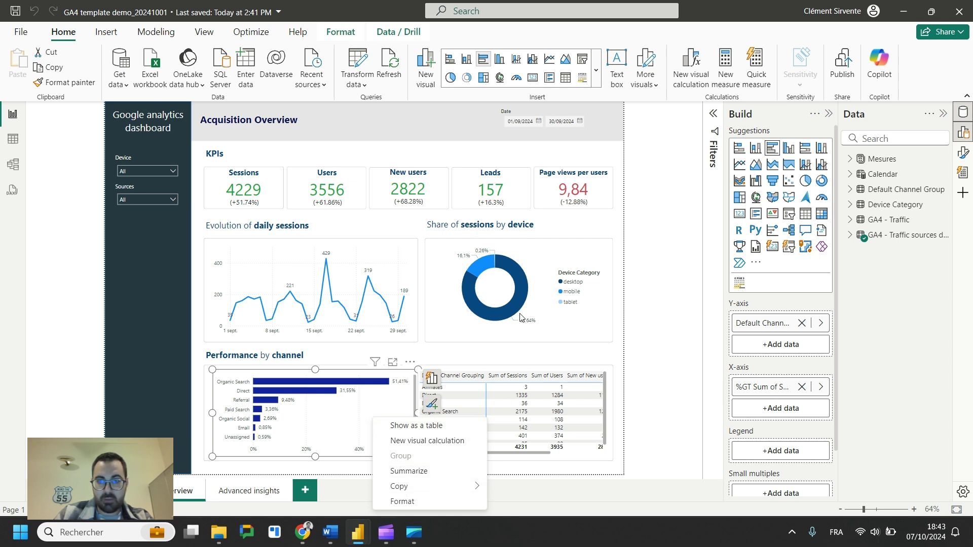
{"action": "left_click", "coordinate": [522, 260]}
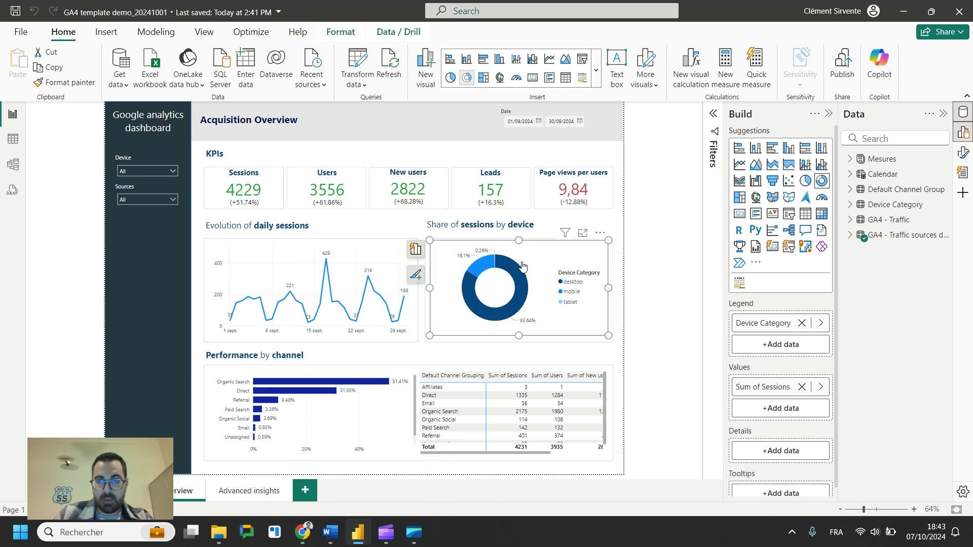
{"action": "right_click", "coordinate": [520, 261]}
{"action": "key", "text": "Escape"}
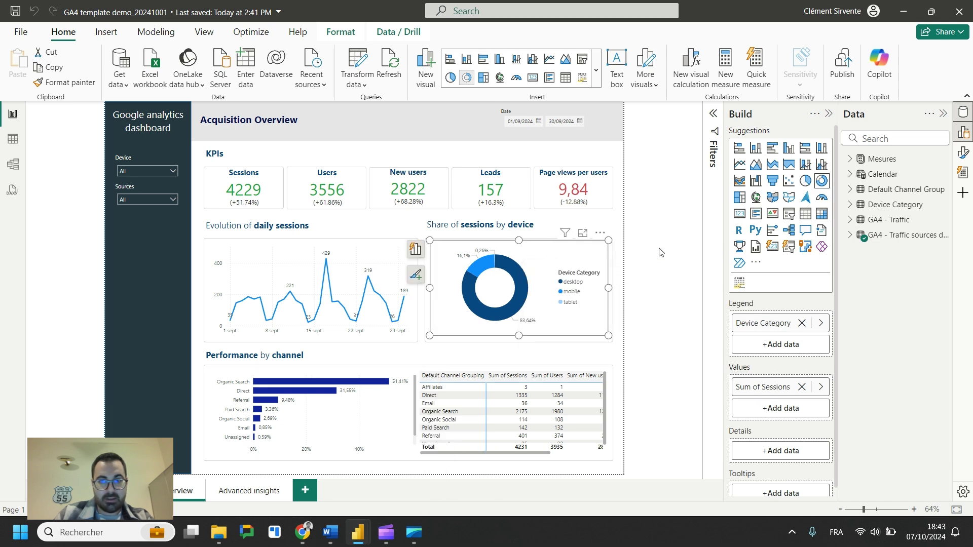
{"action": "left_click", "coordinate": [650, 256]}
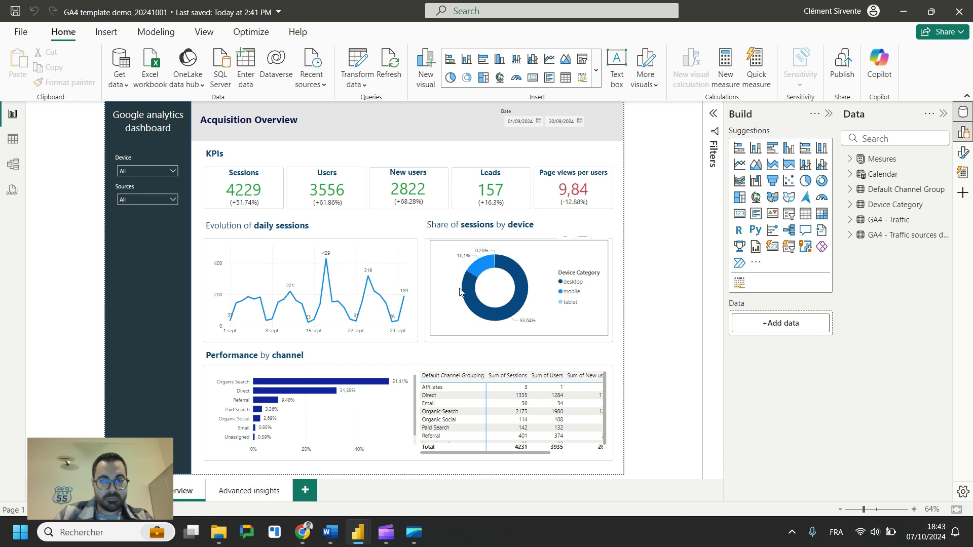
- Open Advanced insights and expand the desktop node of the contribution tree by Default Channel Group
{"action": "left_click", "coordinate": [255, 500]}
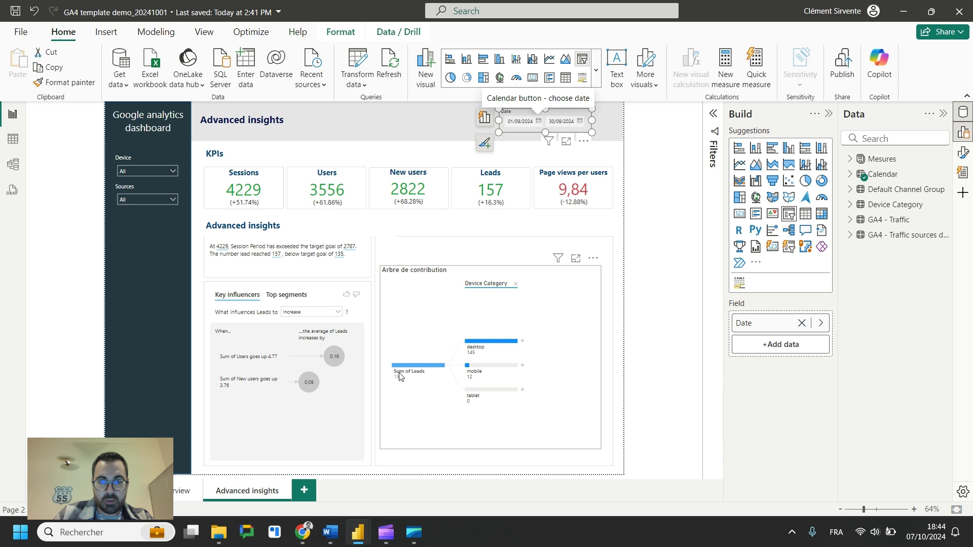
{"action": "left_click", "coordinate": [497, 347]}
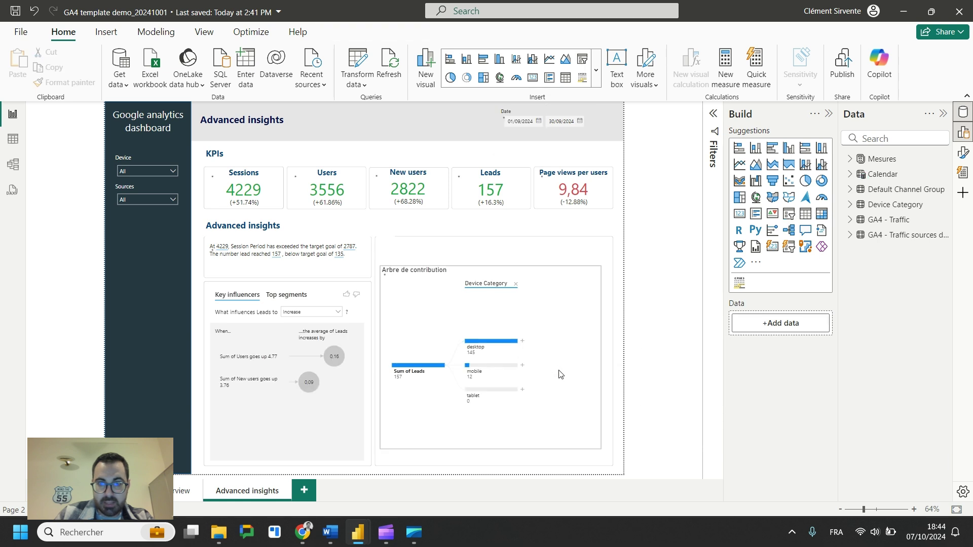
{"action": "left_click", "coordinate": [491, 341]}
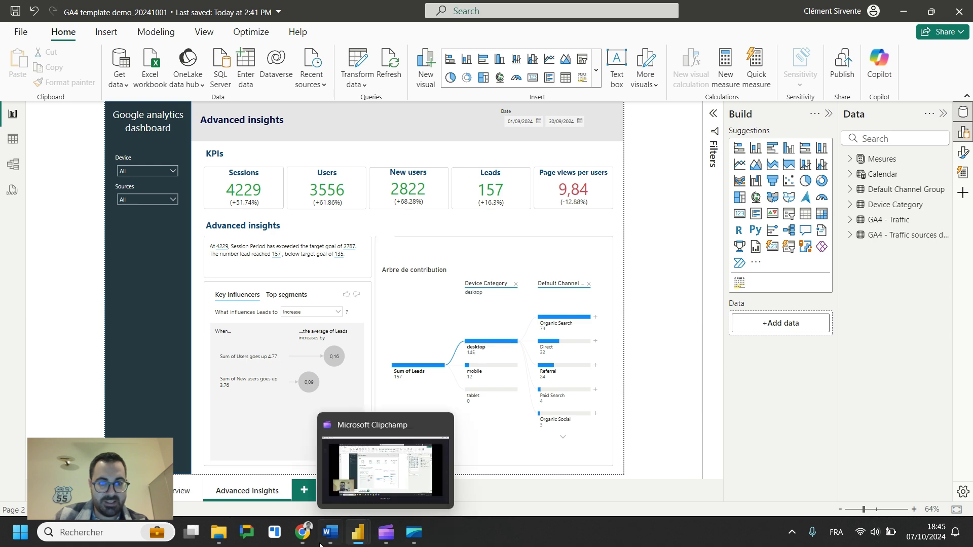
- Return to the 55_MeasureSummit Session Power Analytics_2024-10 deck and start the Slideshow
{"action": "mouse_move", "coordinate": [299, 541]}
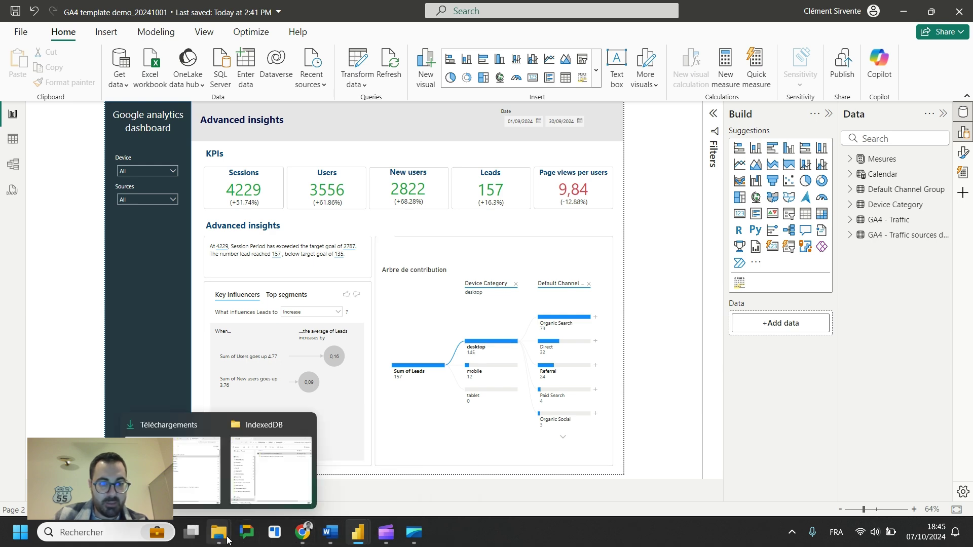
{"action": "left_click", "coordinate": [316, 478]}
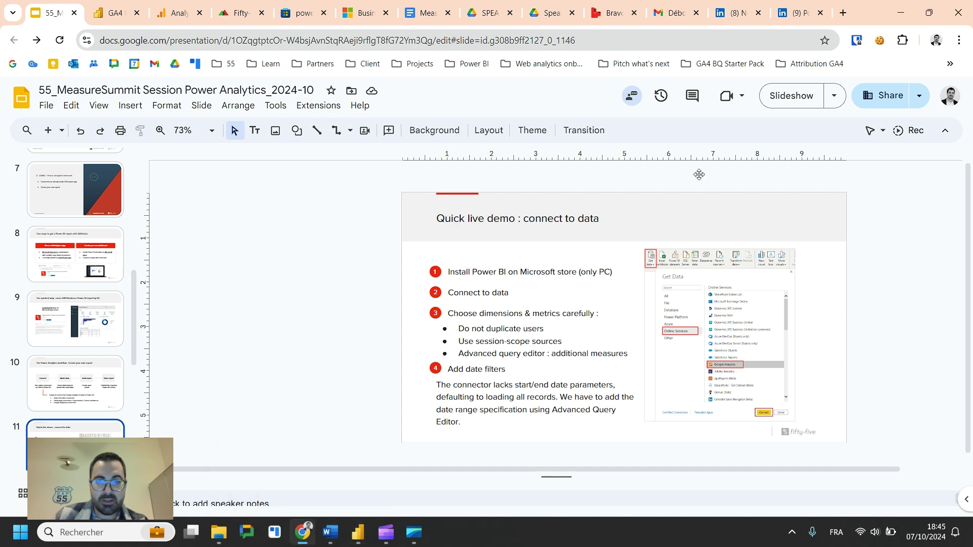
{"action": "scroll", "coordinate": [99, 348], "scroll_direction": "down", "scroll_amount": 3}
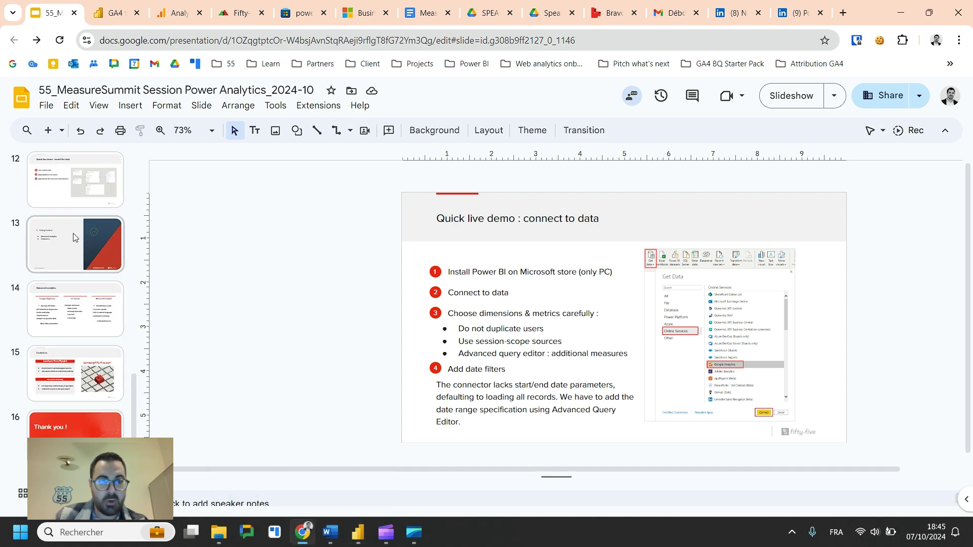
{"action": "left_click", "coordinate": [791, 96]}
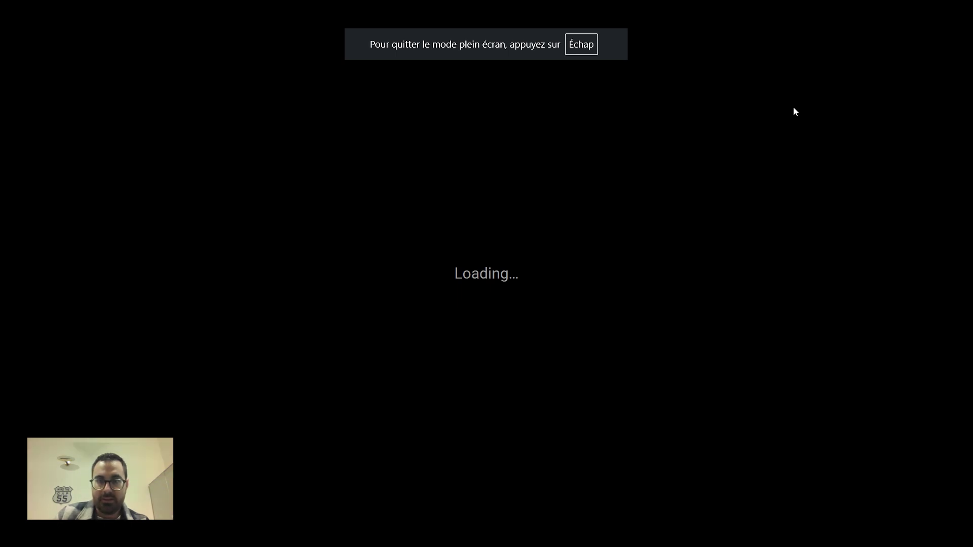
- Advance the slideshow to the next slide
{"action": "key", "text": "Right"}
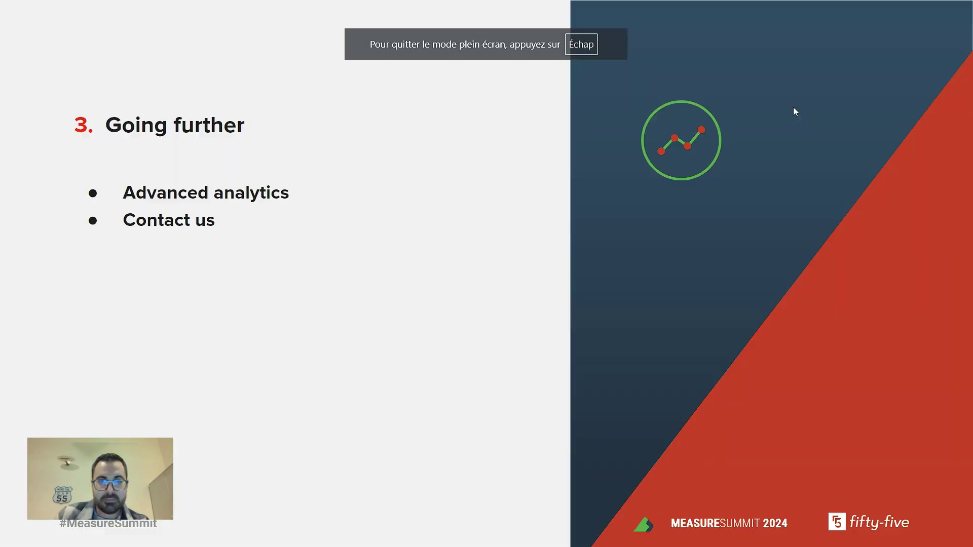